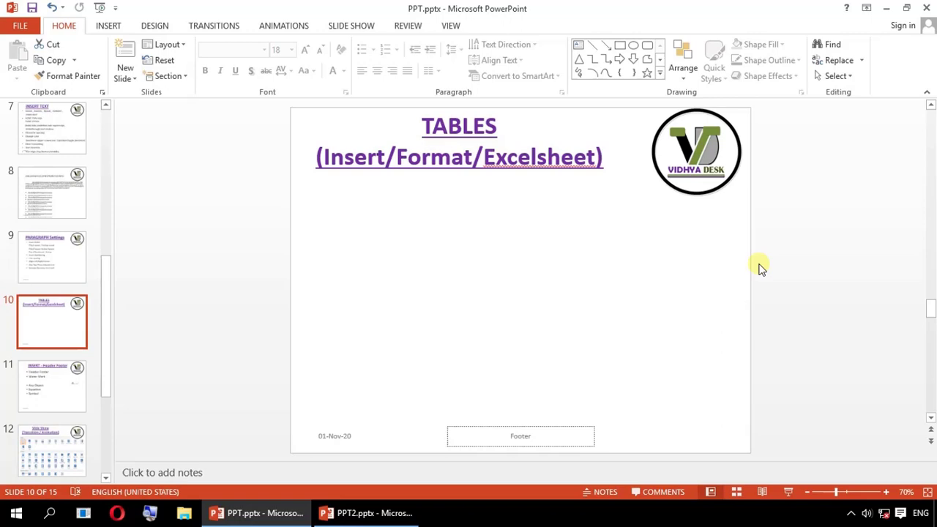
- Preview the Header Footer slide in a slide show, then return to the TABLES slide
{"action": "left_click", "coordinate": [56, 387]}
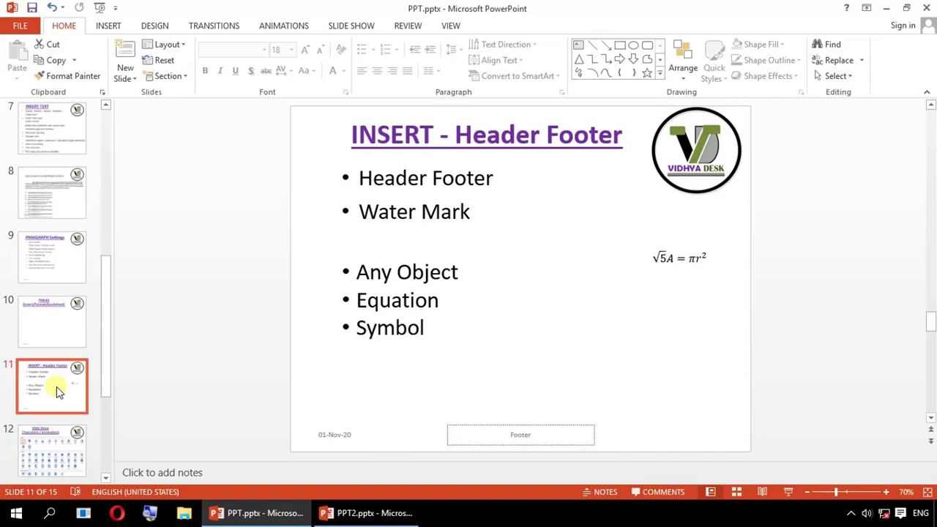
{"action": "key", "text": "shift+F5"}
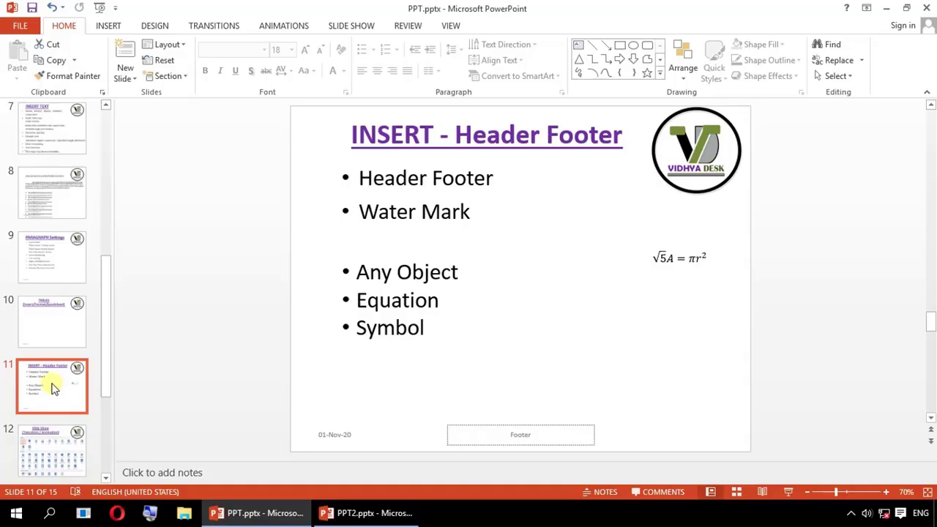
{"action": "left_click", "coordinate": [58, 308]}
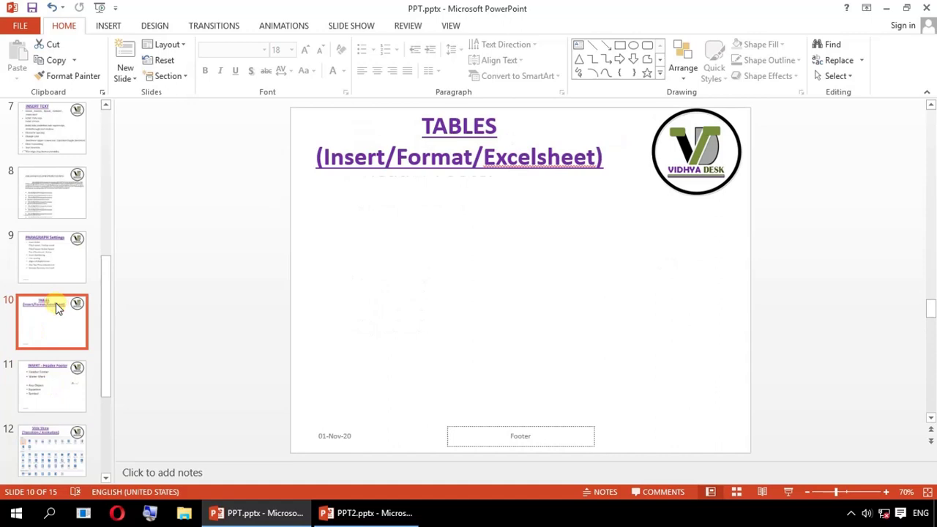
- Insert a custom table with 5 columns and 3 rows beneath the TABLES slide title
{"action": "left_click", "coordinate": [110, 26]}
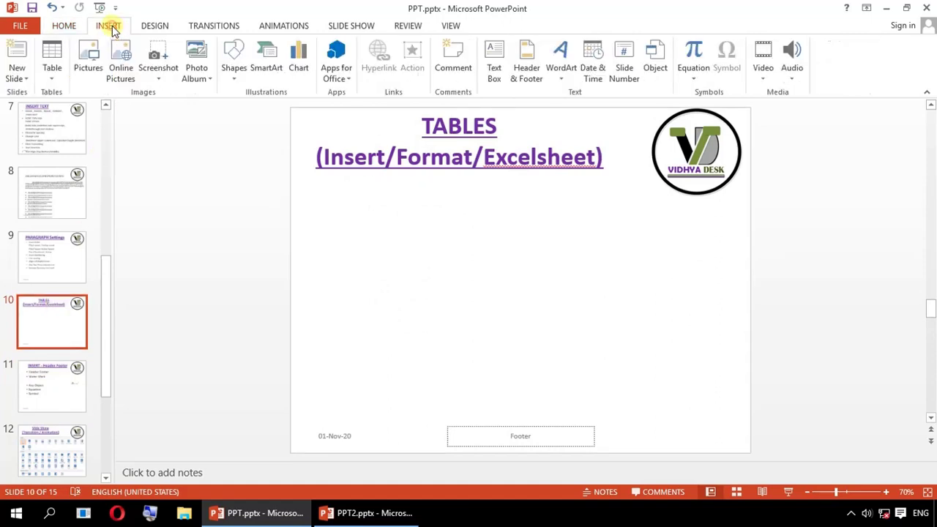
{"action": "left_click", "coordinate": [58, 78]}
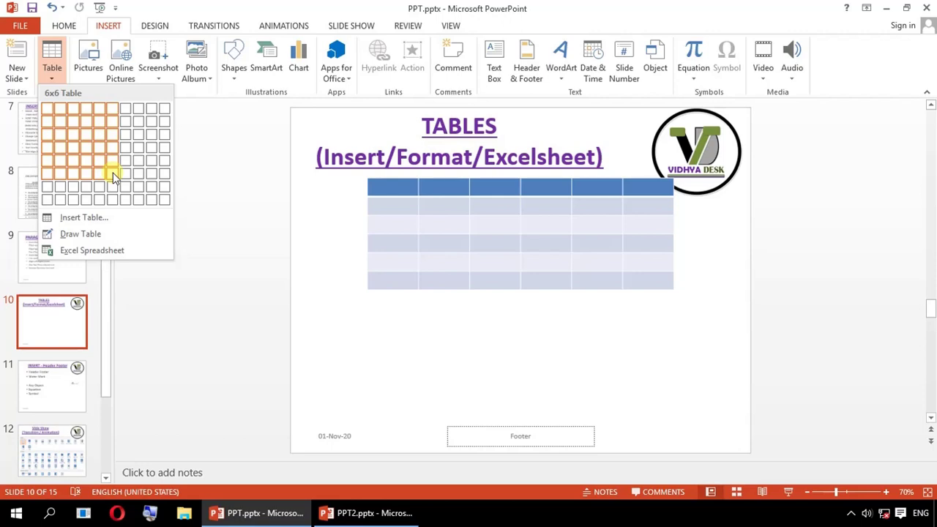
{"action": "left_click", "coordinate": [91, 217]}
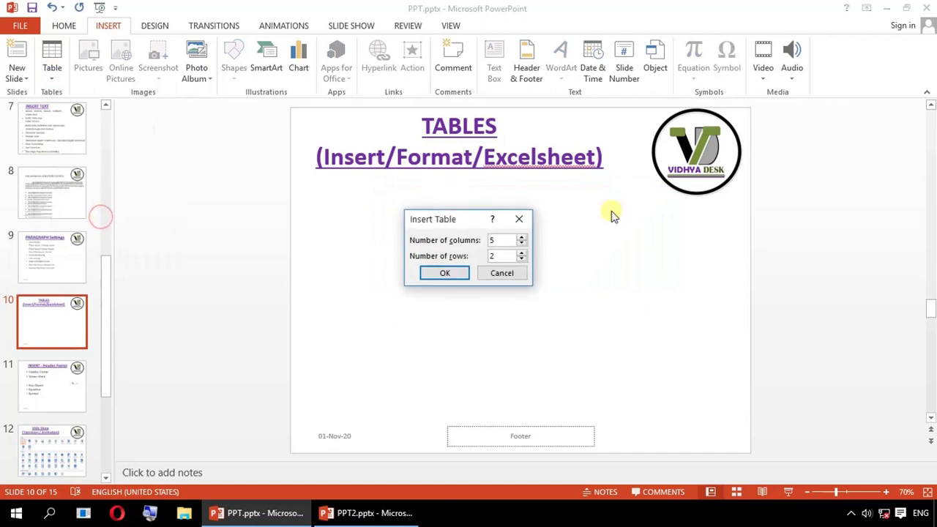
{"action": "left_click_drag", "start_coordinate": [470, 218], "coordinate": [510, 241]}
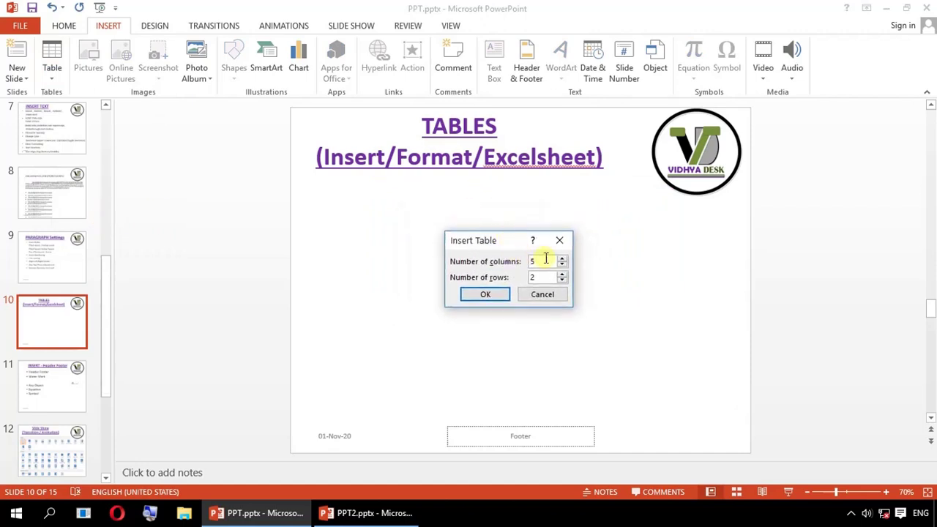
{"action": "left_click", "coordinate": [546, 257]}
{"action": "double_click", "coordinate": [539, 277]}
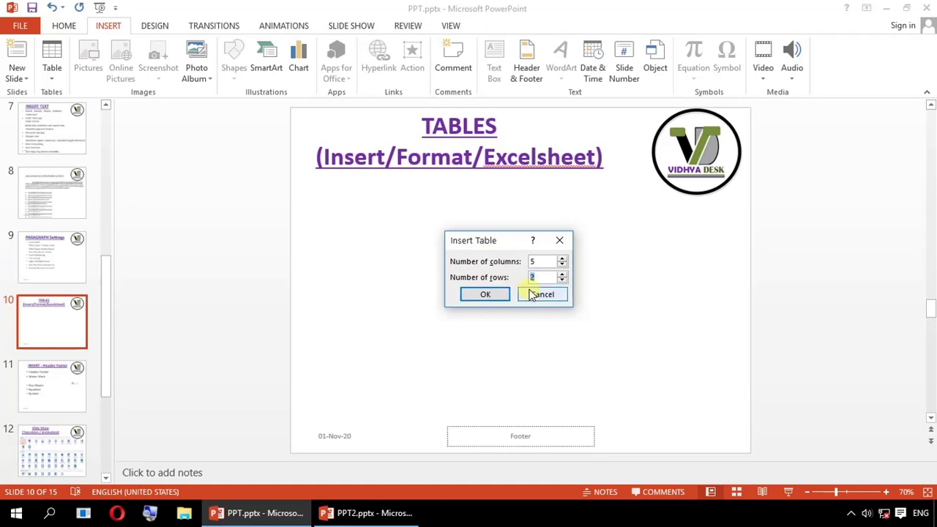
{"action": "type", "text": "3"}
{"action": "key", "text": "Return"}
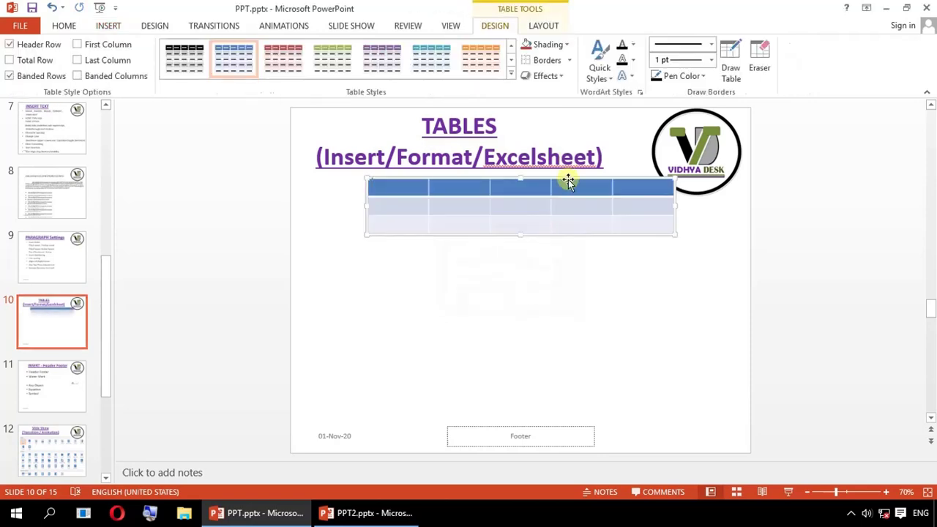
- Move the table lower, apply the grey style with black borders, and drag it taller
{"action": "left_click_drag", "start_coordinate": [568, 179], "coordinate": [557, 206]}
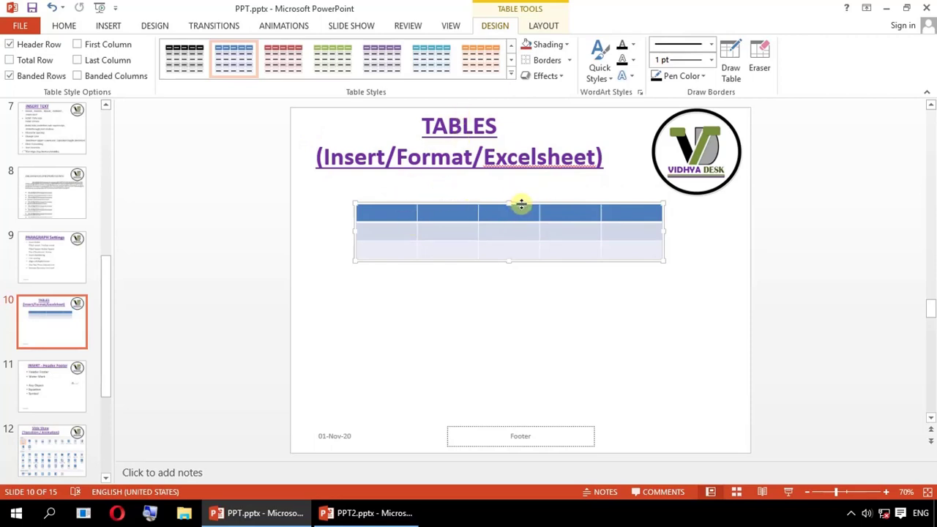
{"action": "left_click", "coordinate": [190, 68]}
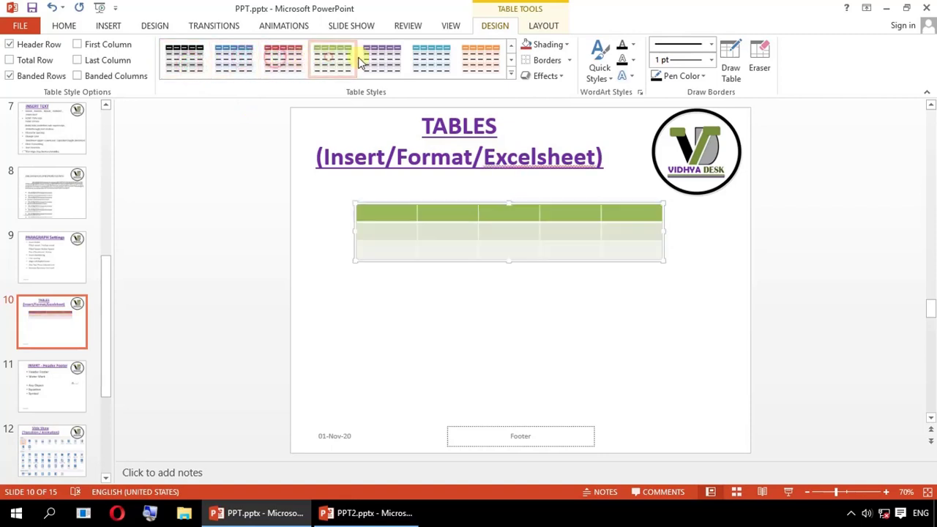
{"action": "left_click", "coordinate": [484, 62]}
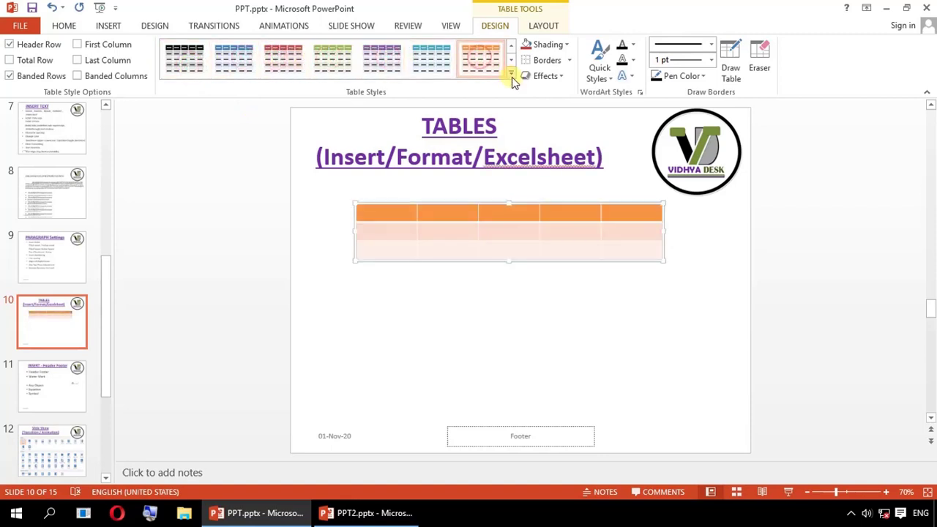
{"action": "left_click", "coordinate": [511, 60]}
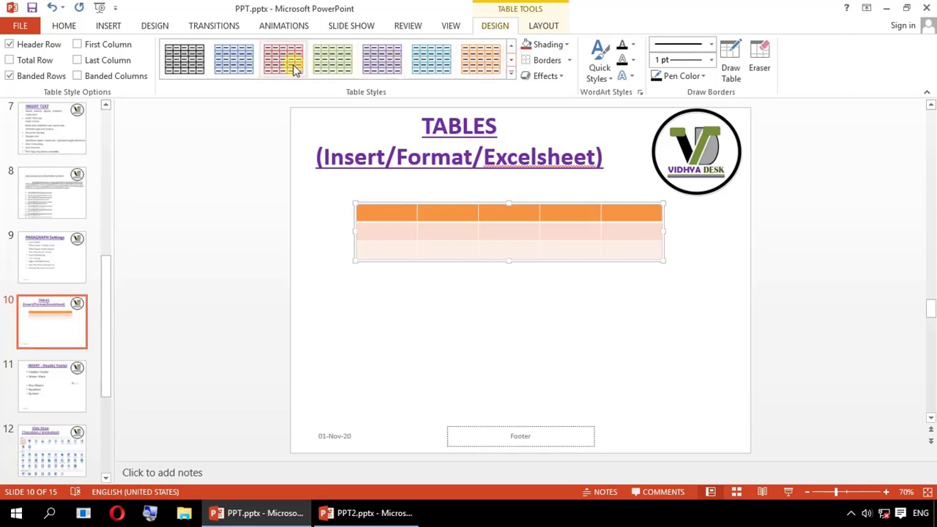
{"action": "left_click", "coordinate": [183, 59]}
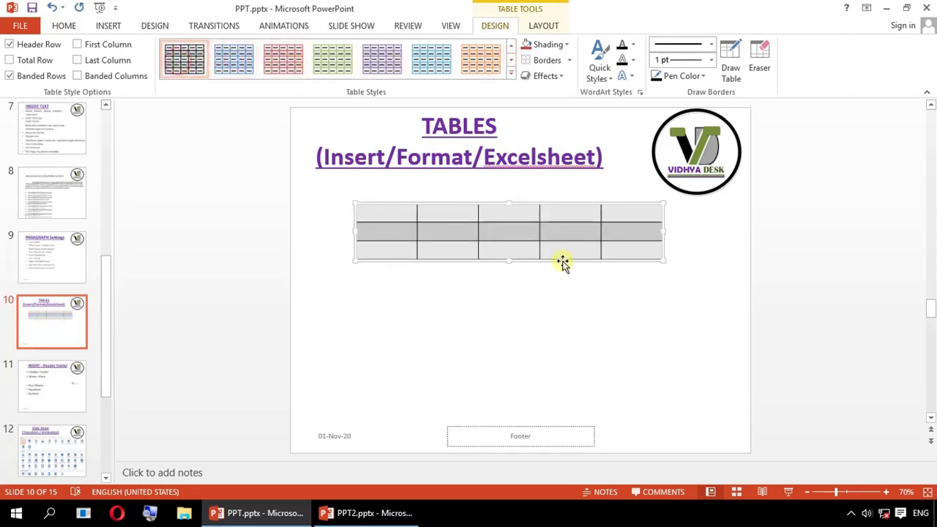
{"action": "left_click_drag", "start_coordinate": [509, 260], "coordinate": [508, 307]}
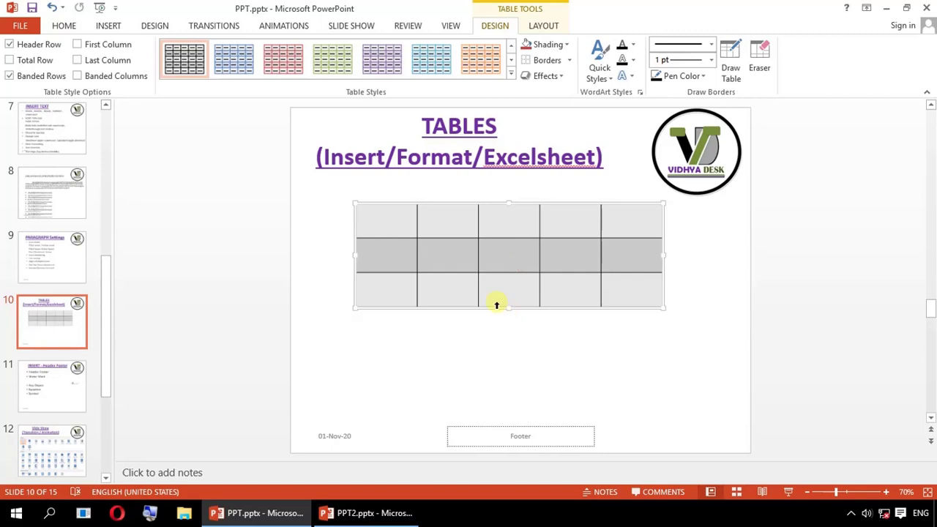
- Merge the three cells of the first column into one tall cell
{"action": "left_click", "coordinate": [390, 219]}
{"action": "right_click", "coordinate": [390, 220]}
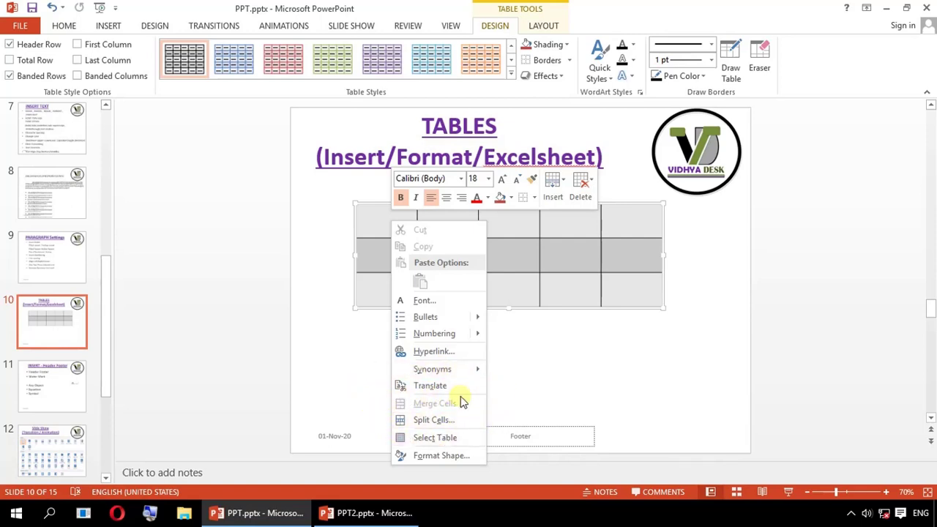
{"action": "left_click", "coordinate": [596, 243]}
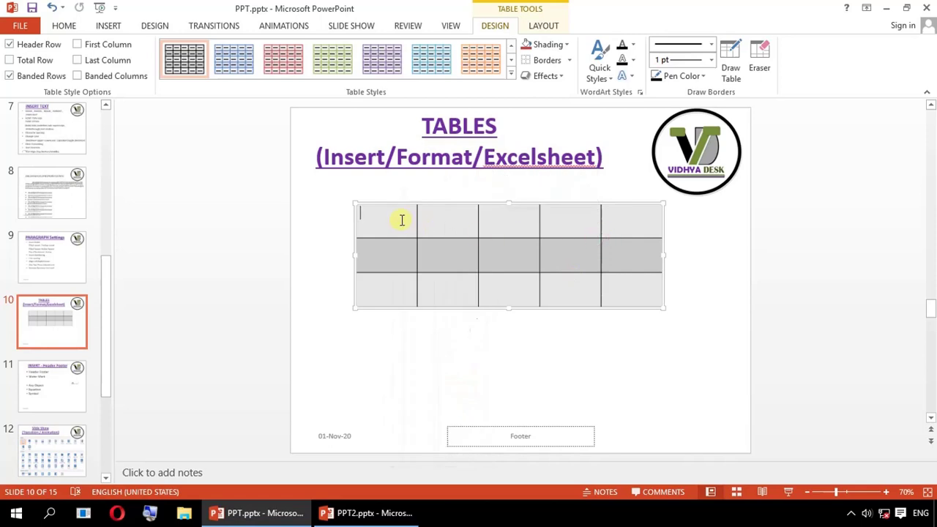
{"action": "left_click_drag", "start_coordinate": [397, 214], "coordinate": [398, 285]}
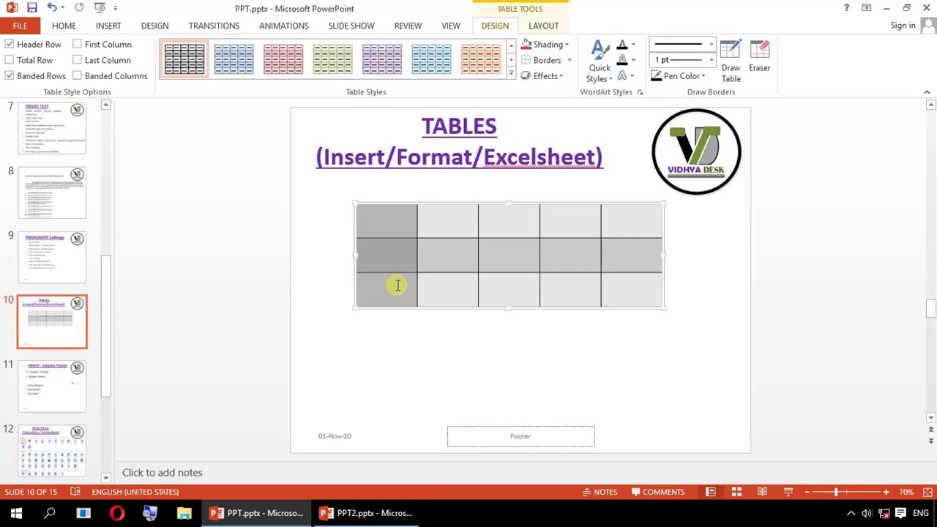
{"action": "right_click", "coordinate": [398, 286]}
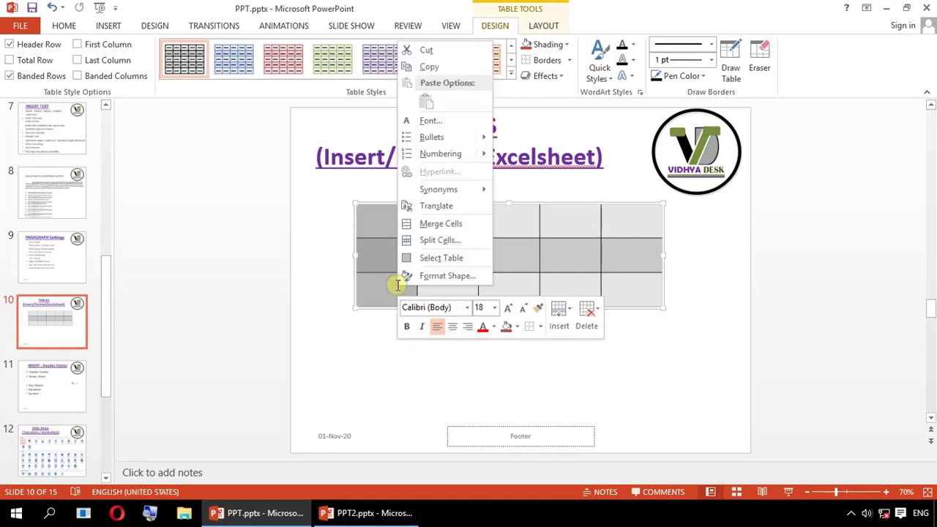
{"action": "left_click", "coordinate": [428, 226]}
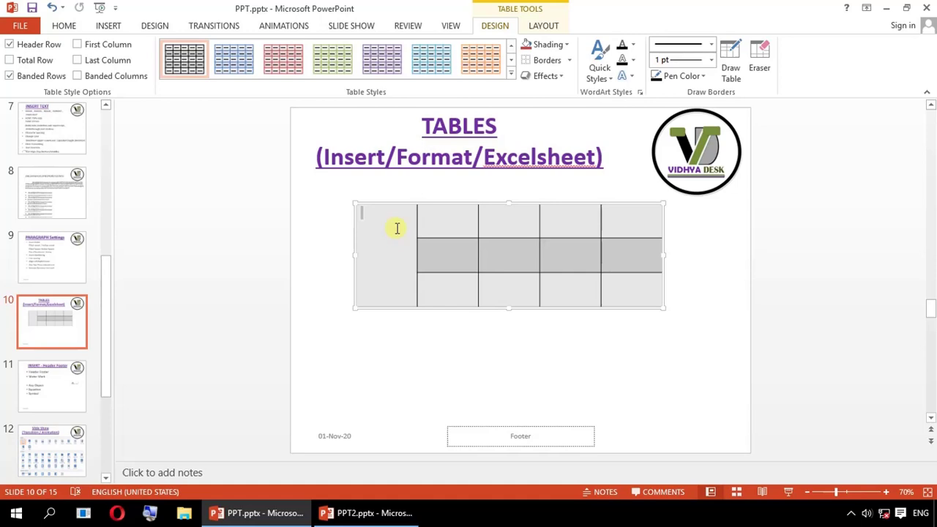
- Merge the top row's cells from column 2 rightward into one wide cell
{"action": "left_click", "coordinate": [431, 214]}
{"action": "left_click_drag", "start_coordinate": [446, 214], "coordinate": [640, 211]}
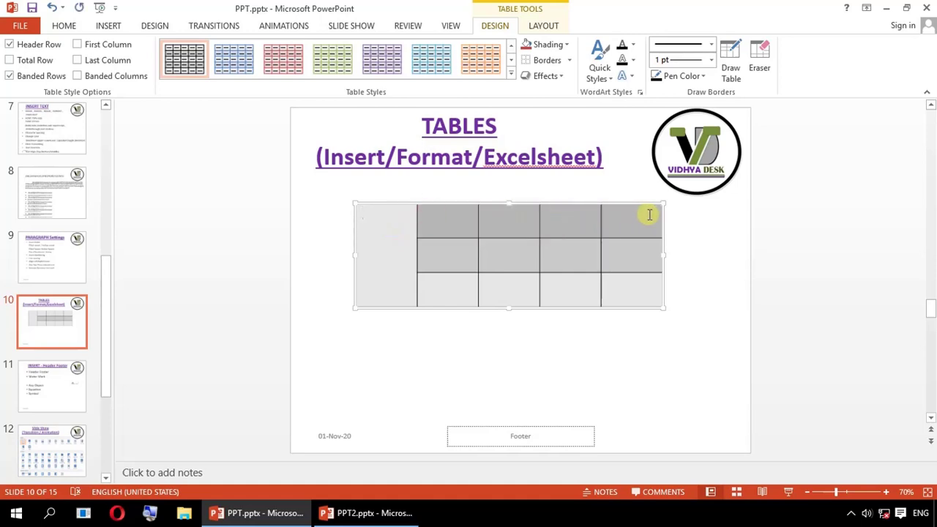
{"action": "right_click", "coordinate": [593, 214]}
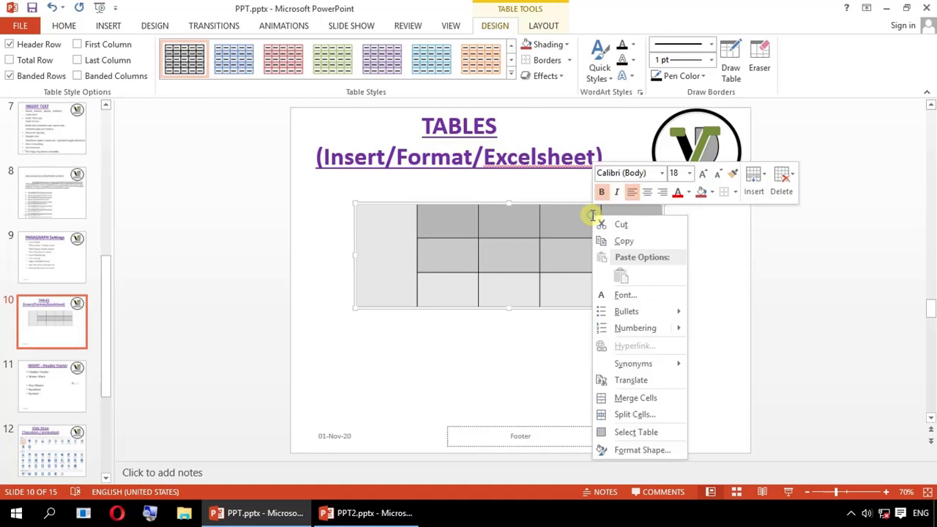
{"action": "left_click", "coordinate": [626, 396]}
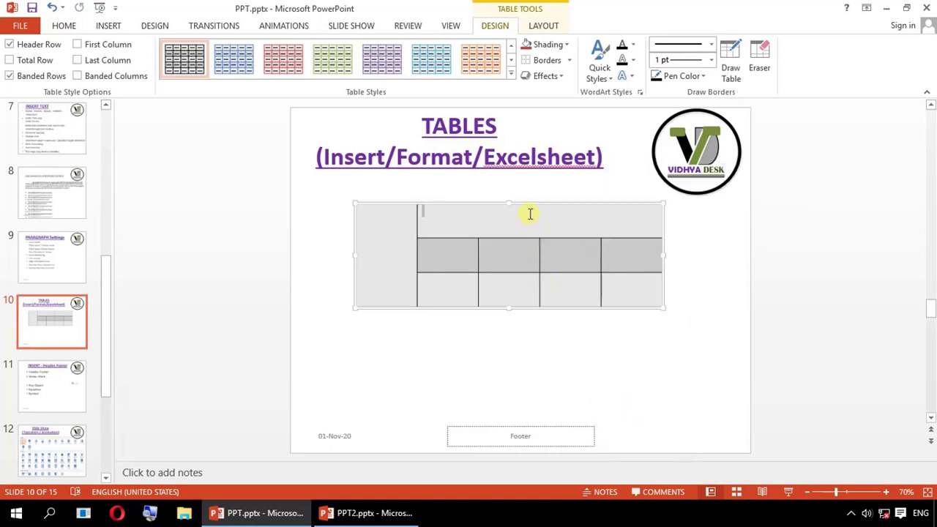
- Type the heading 'Table of Student marks' in the merged top cell and select it
{"action": "type", "text": "Table to s"}
{"action": "key", "text": "BackSpace"}
{"action": "key", "text": "BackSpace"}
{"action": "key", "text": "BackSpace"}
{"action": "key", "text": "BackSpace"}
{"action": "key", "text": "BackSpace"}
{"action": "type", "text": "o"}
{"action": "type", "text": "f Student ma"}
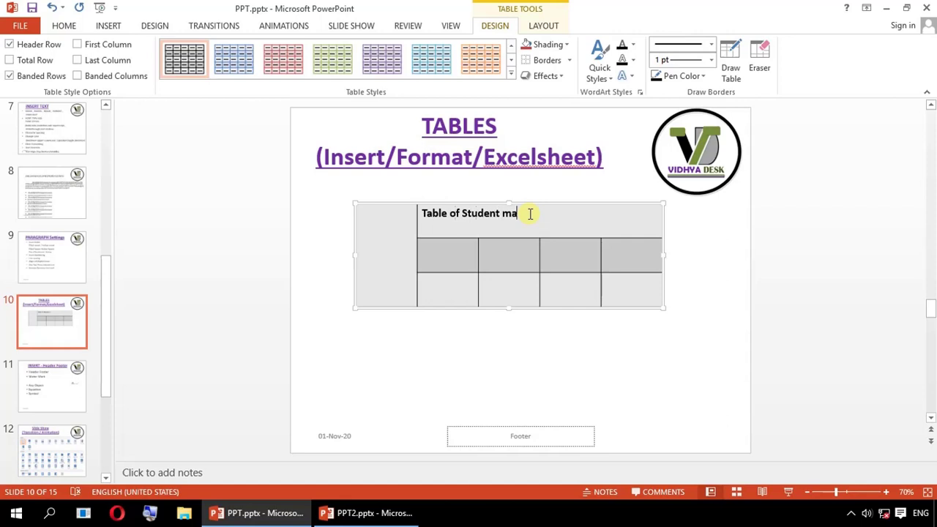
{"action": "type", "text": "rks"}
{"action": "triple_click", "coordinate": [530, 213]}
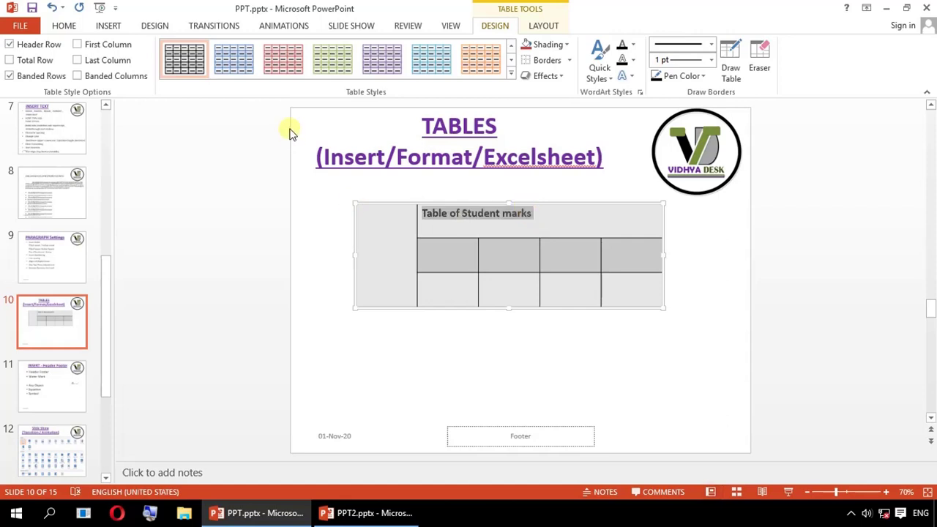
{"action": "left_click", "coordinate": [522, 256]}
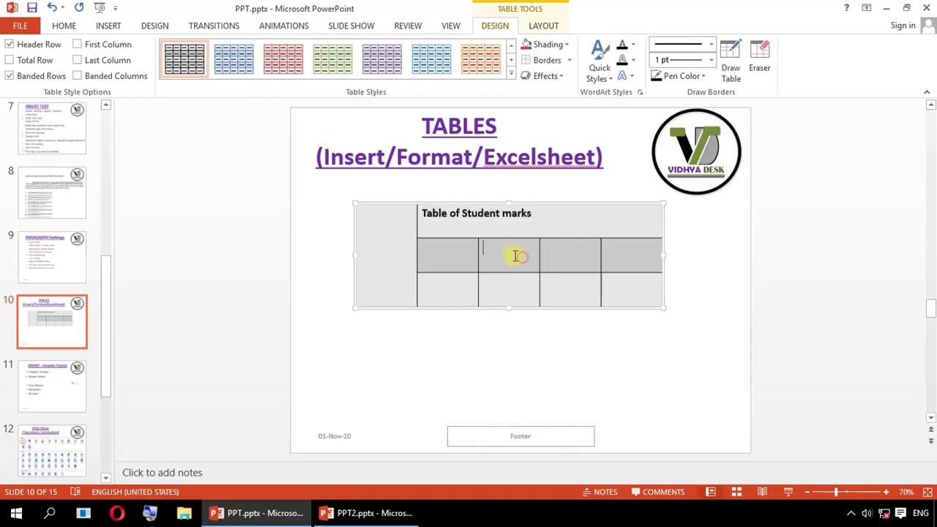
{"action": "left_click_drag", "start_coordinate": [463, 213], "coordinate": [662, 217]}
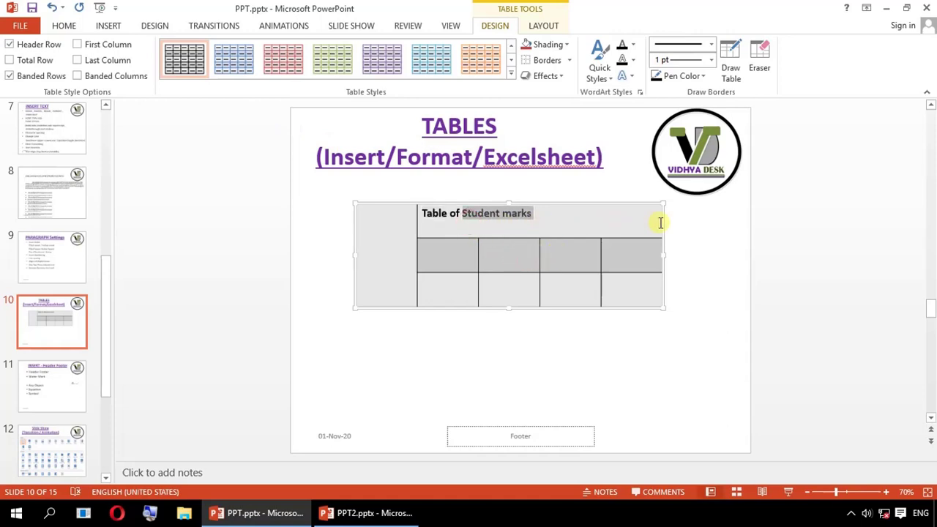
{"action": "left_click", "coordinate": [619, 216]}
{"action": "left_click_drag", "start_coordinate": [444, 213], "coordinate": [569, 227]}
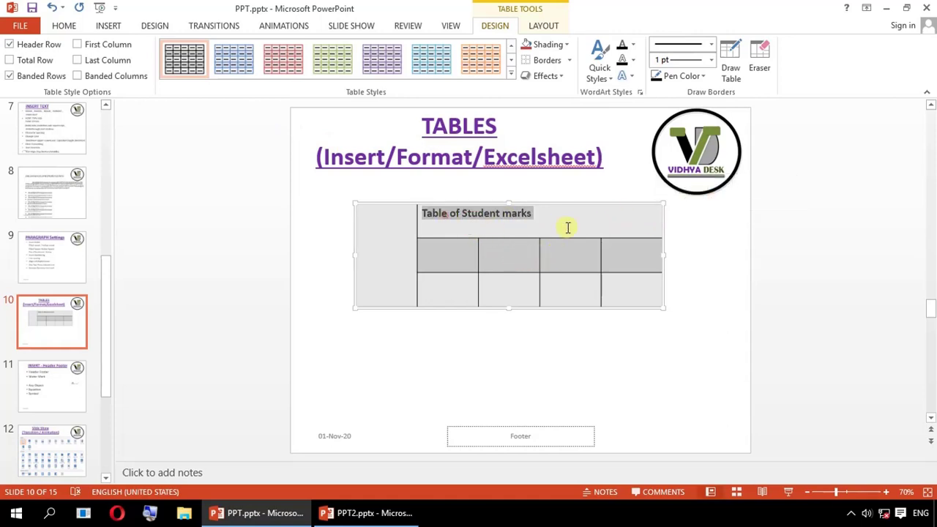
{"action": "right_click", "coordinate": [575, 213]}
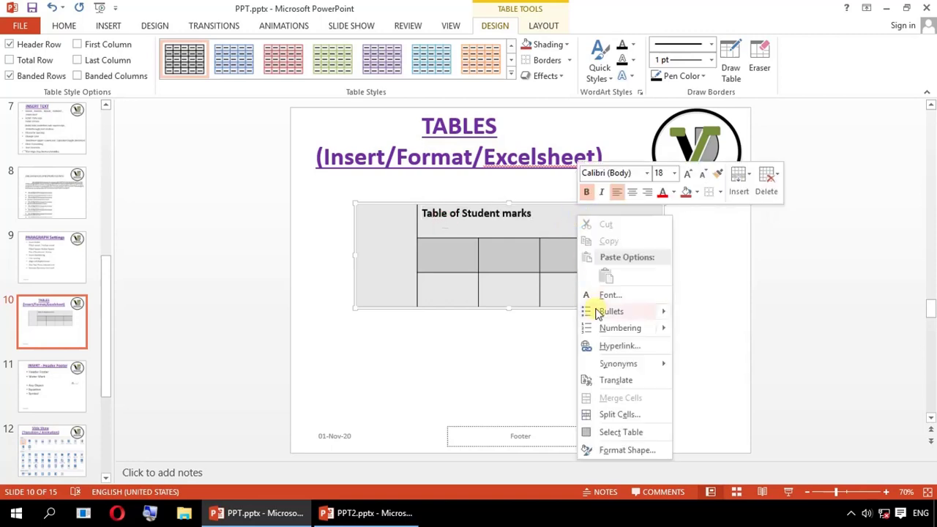
- Split the top header cell into two columns and one row
{"action": "left_click", "coordinate": [617, 416]}
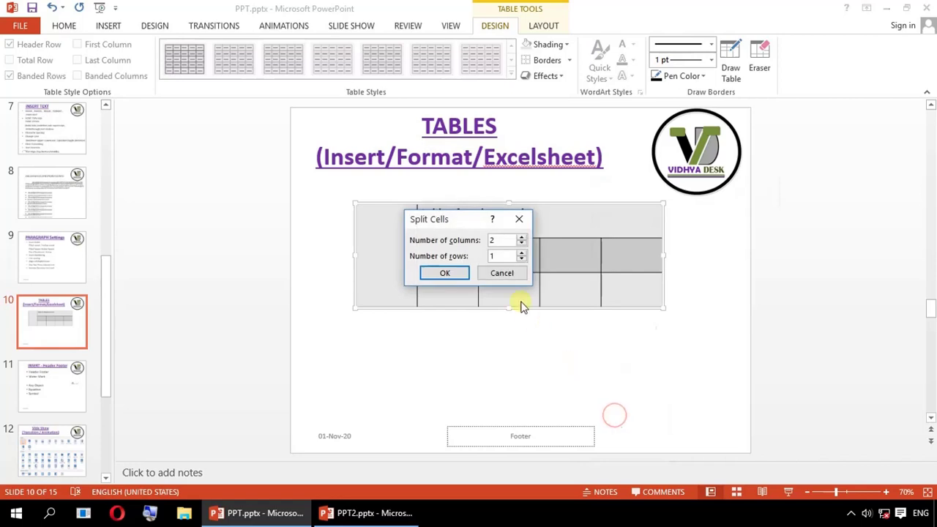
{"action": "left_click", "coordinate": [449, 272]}
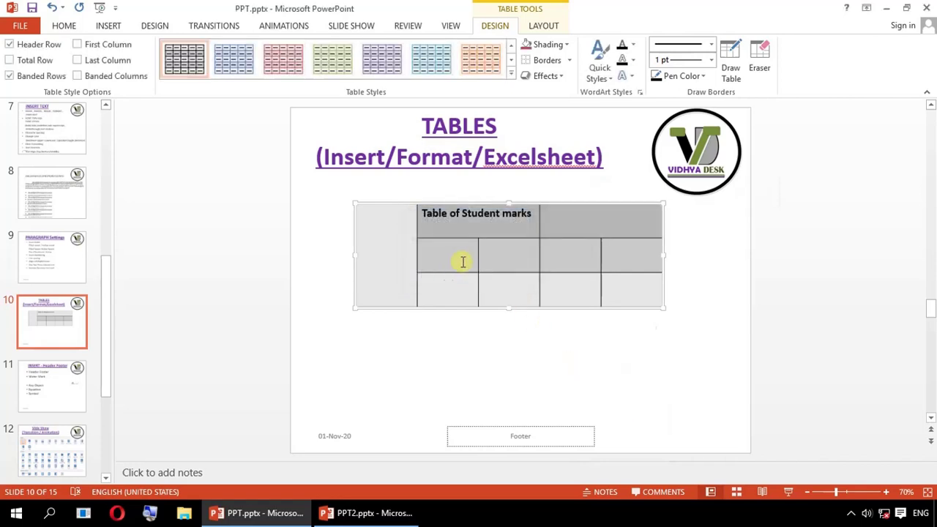
{"action": "left_click", "coordinate": [494, 228]}
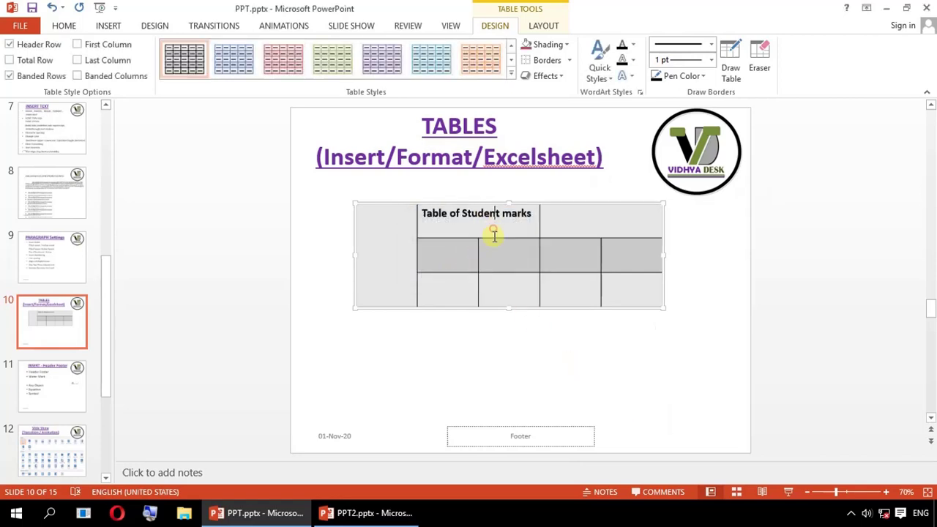
{"action": "left_click", "coordinate": [599, 225]}
{"action": "left_click", "coordinate": [617, 217]}
{"action": "left_click", "coordinate": [498, 223]}
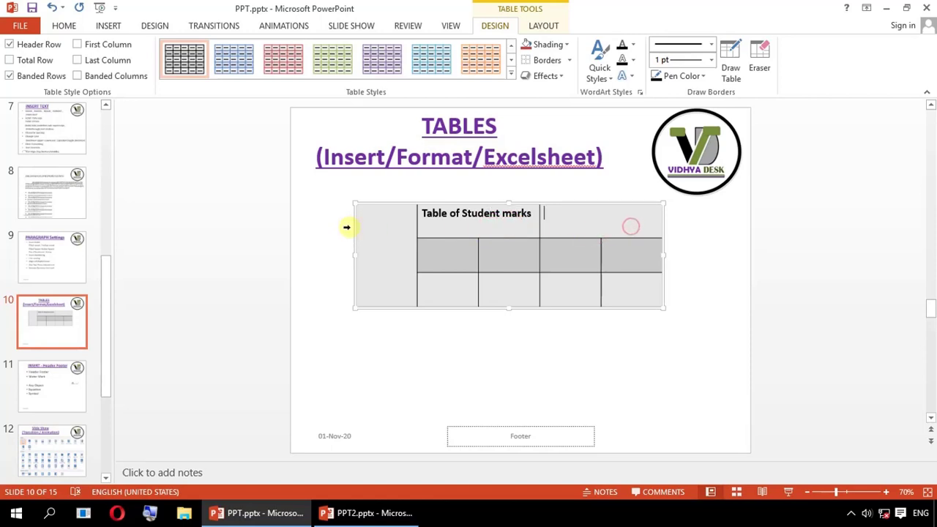
- Select the 'Table of Student marks' heading text so it can be replaced
{"action": "left_click", "coordinate": [375, 228]}
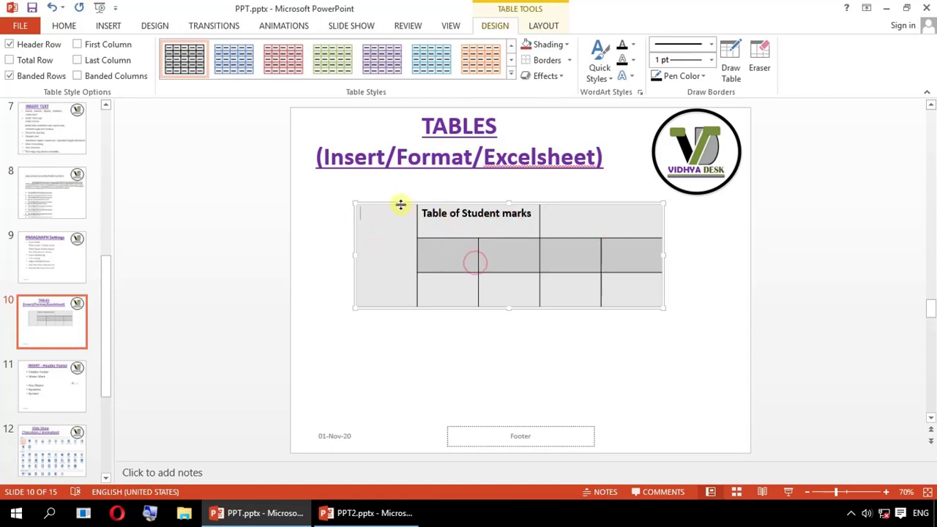
{"action": "left_click_drag", "start_coordinate": [398, 211], "coordinate": [649, 285]}
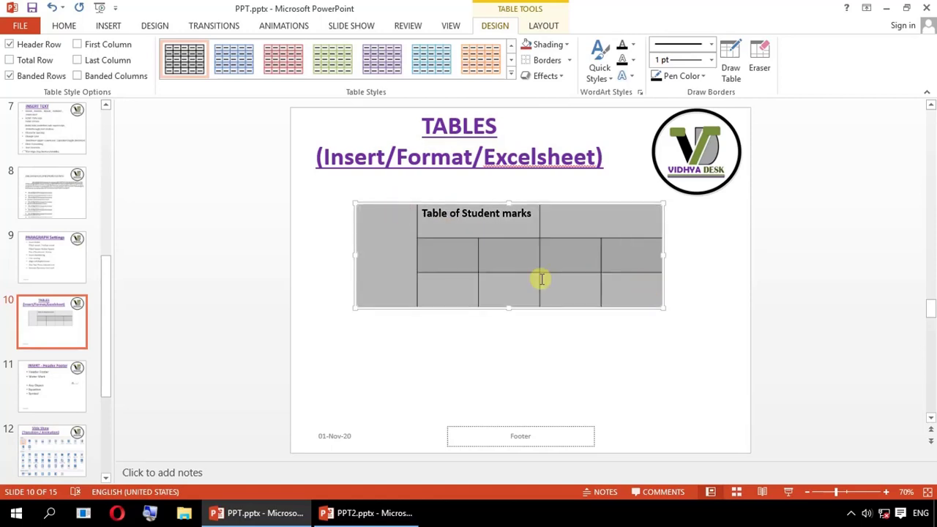
{"action": "left_click", "coordinate": [450, 259]}
{"action": "left_click", "coordinate": [525, 259]}
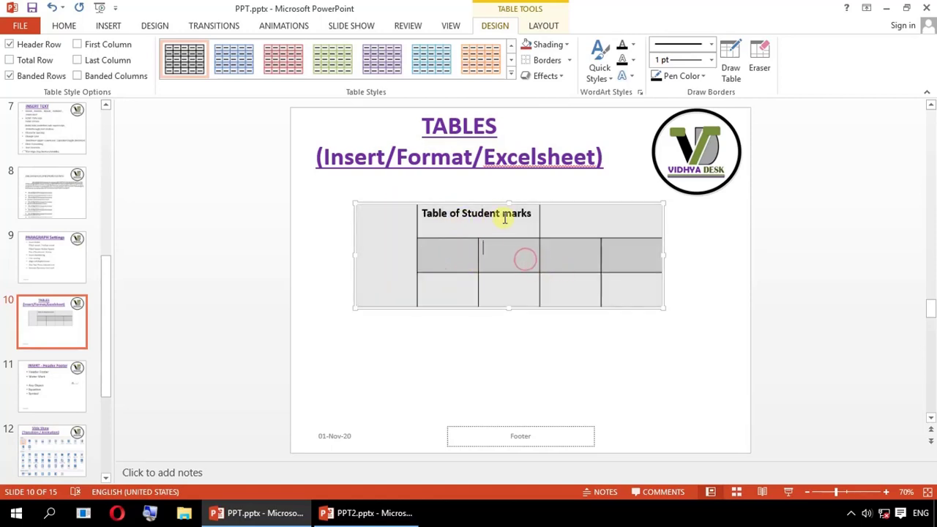
{"action": "mouse_move", "coordinate": [532, 212]}
{"action": "left_mouse_down"}
{"action": "mouse_move", "coordinate": [389, 216]}
{"action": "mouse_move", "coordinate": [534, 214]}
{"action": "left_mouse_up"}
- Type headings Main Price, After GST Price, Product Name, Product Code and 'DATA Of D Sold Items'
{"action": "type", "text": "M"}
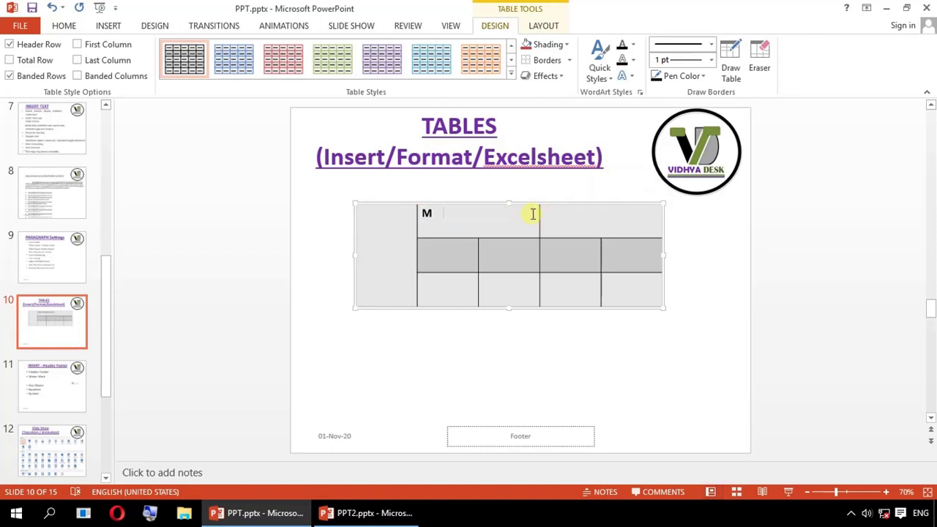
{"action": "type", "text": "ain "}
{"action": "type", "text": "After"}
{"action": "type", "text": "G"}
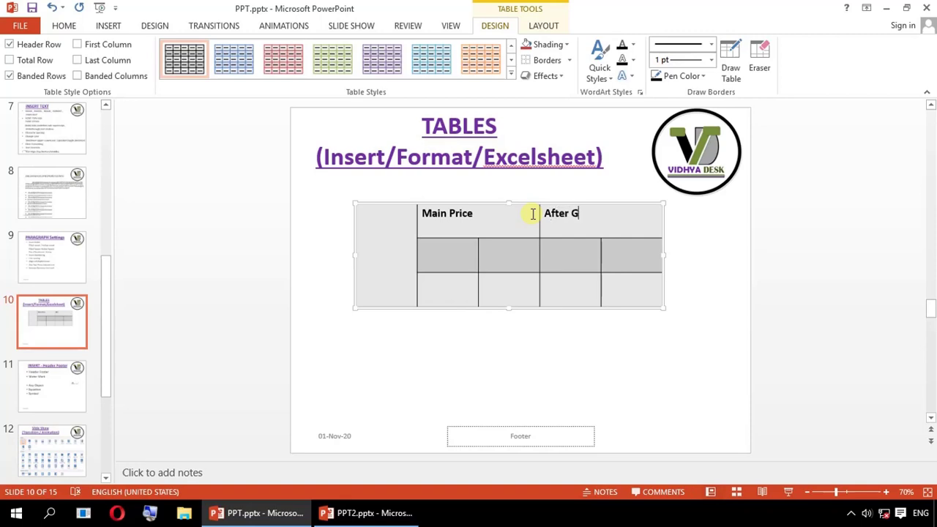
{"action": "type", "text": "ST Pric"}
{"action": "type", "text": "Product Na"}
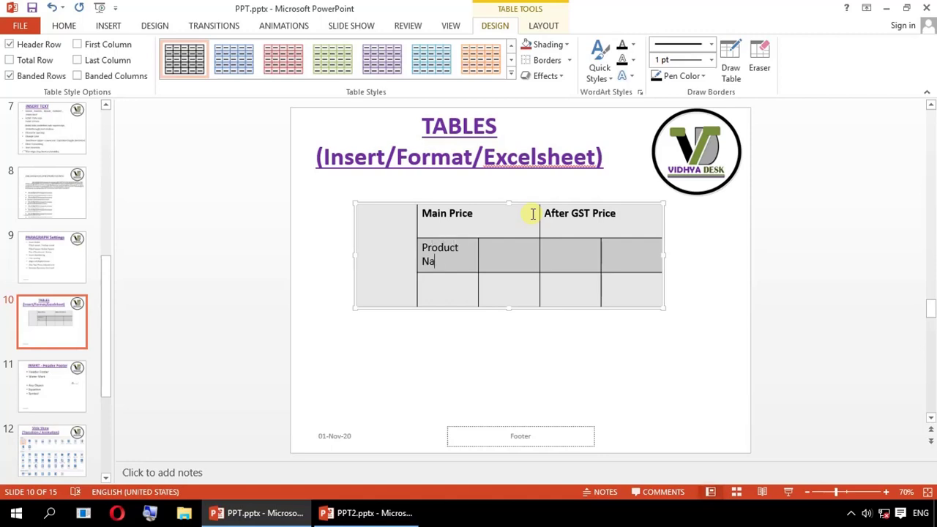
{"action": "type", "text": "Product"}
{"action": "type", "text": "C"}
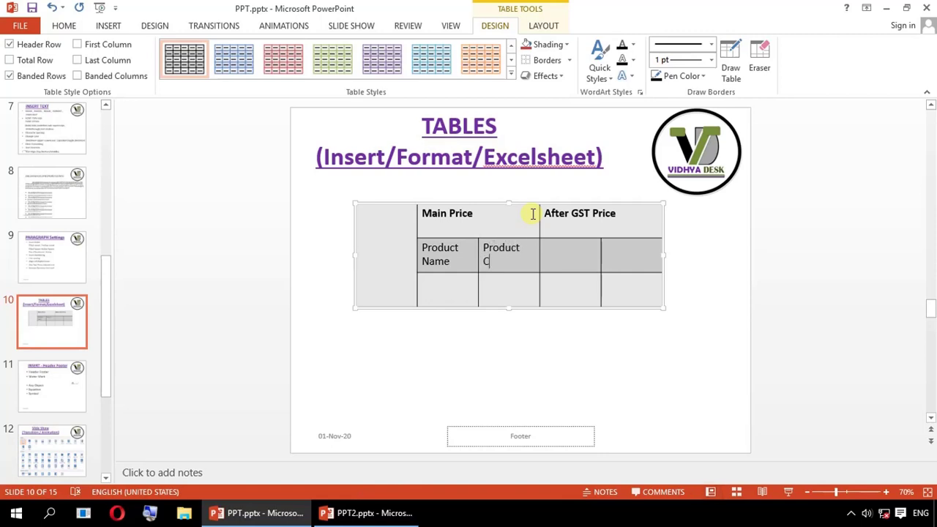
{"action": "type", "text": "ode"}
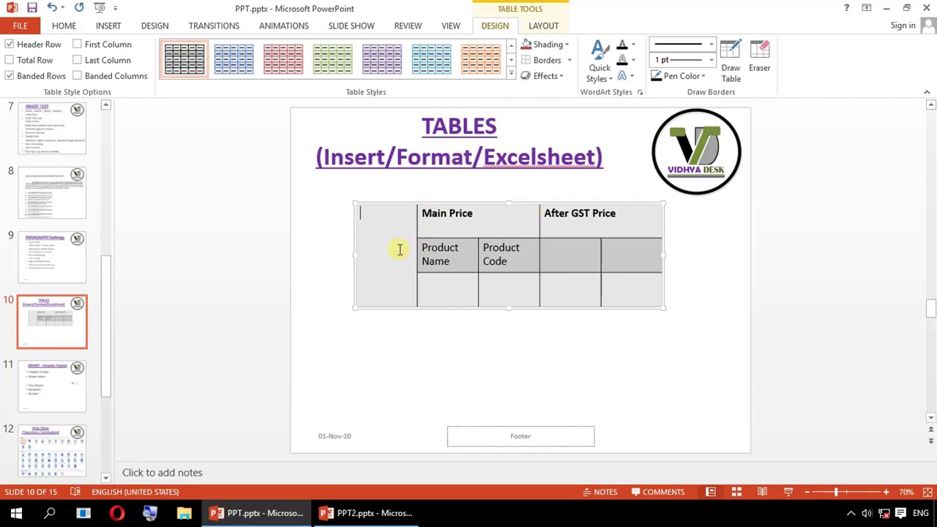
{"action": "type", "text": "DATA"}
{"action": "type", "text": "Of D"}
{"action": "key", "text": "Return"}
{"action": "type", "text": "Sold "}
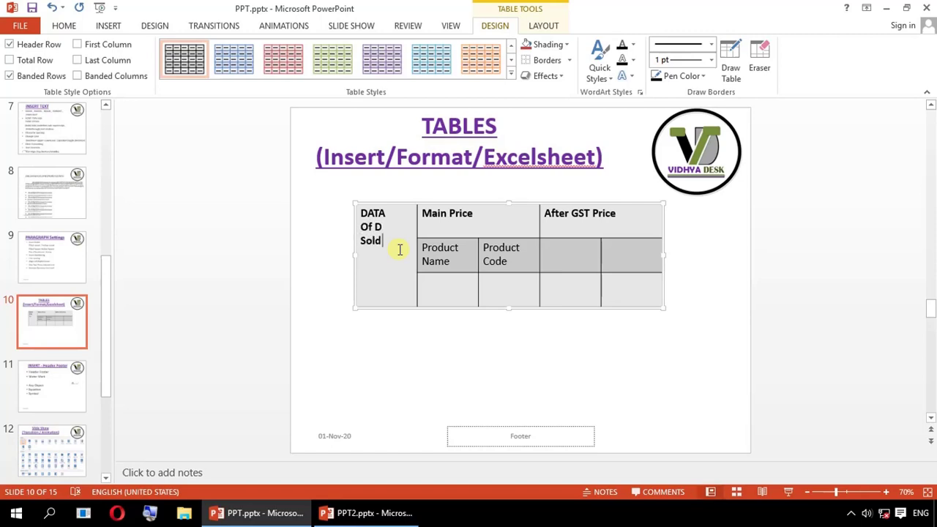
{"action": "type", "text": "Itmes"}
- Try the Draw Table pencil on the Main Price and After GST Price cells
{"action": "left_click", "coordinate": [109, 28]}
{"action": "left_click", "coordinate": [52, 66]}
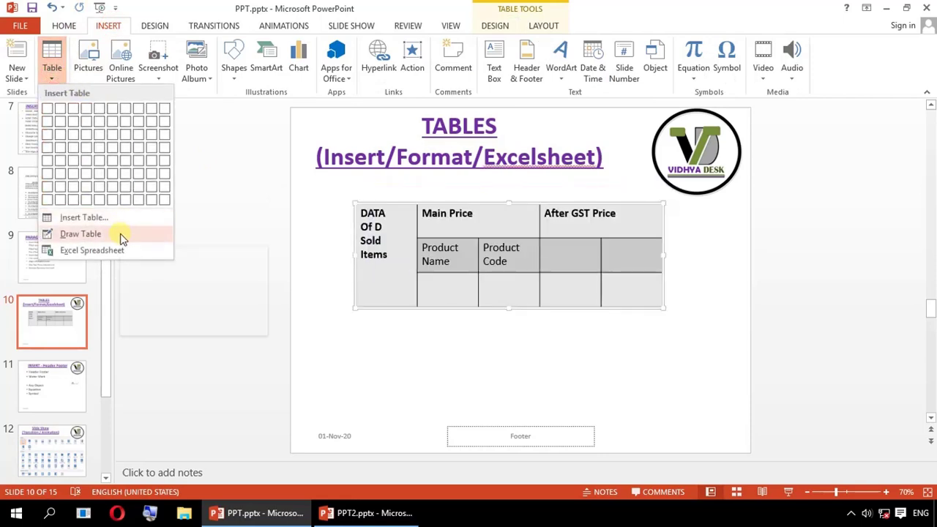
{"action": "left_click", "coordinate": [121, 236]}
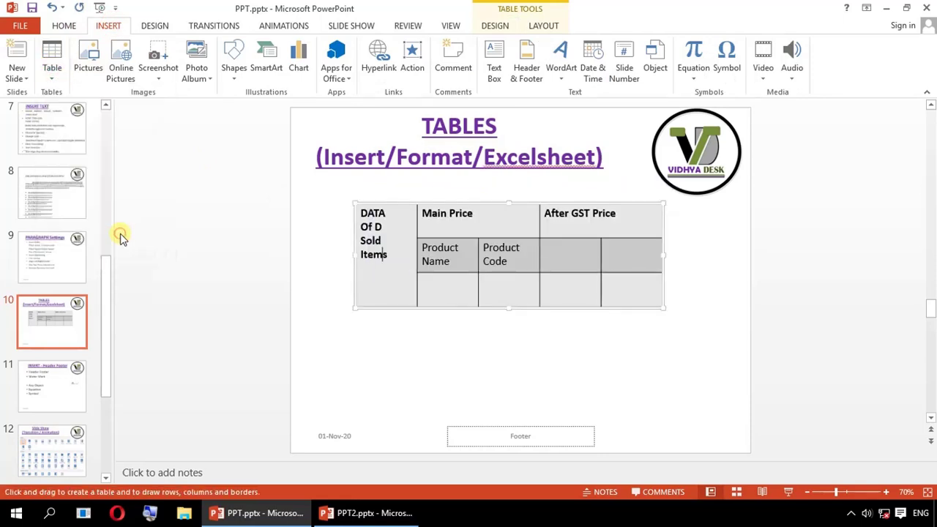
{"action": "left_click", "coordinate": [495, 232]}
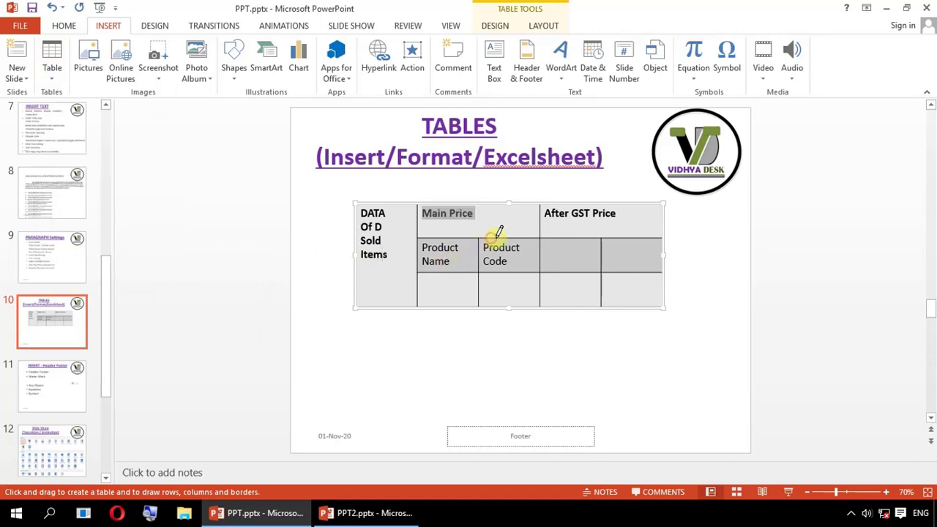
{"action": "left_click", "coordinate": [581, 235]}
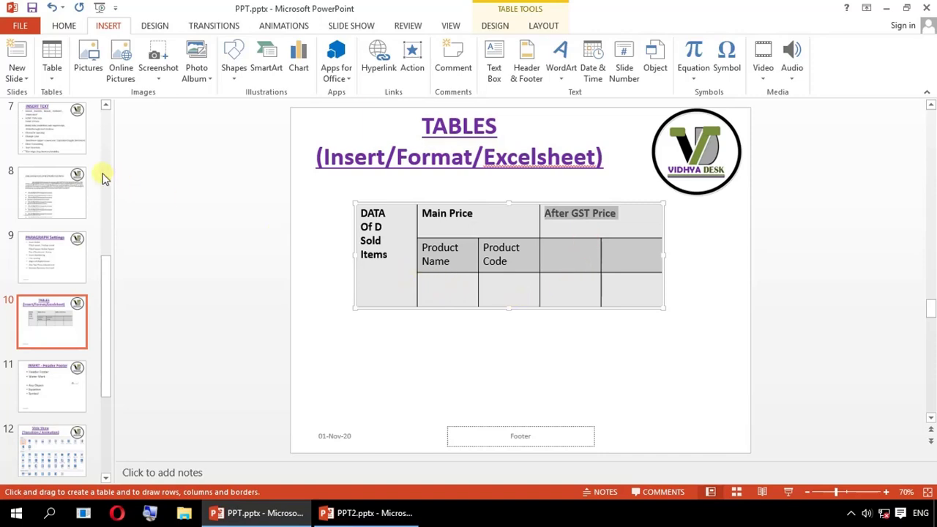
{"action": "left_click", "coordinate": [52, 73]}
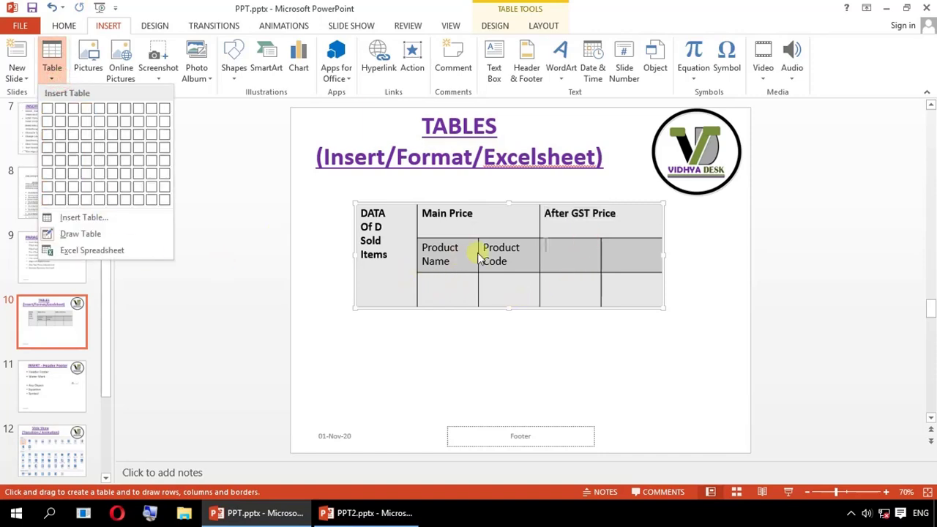
- Browse the cell context menu and table insertion options without changing anything
{"action": "right_click", "coordinate": [472, 223]}
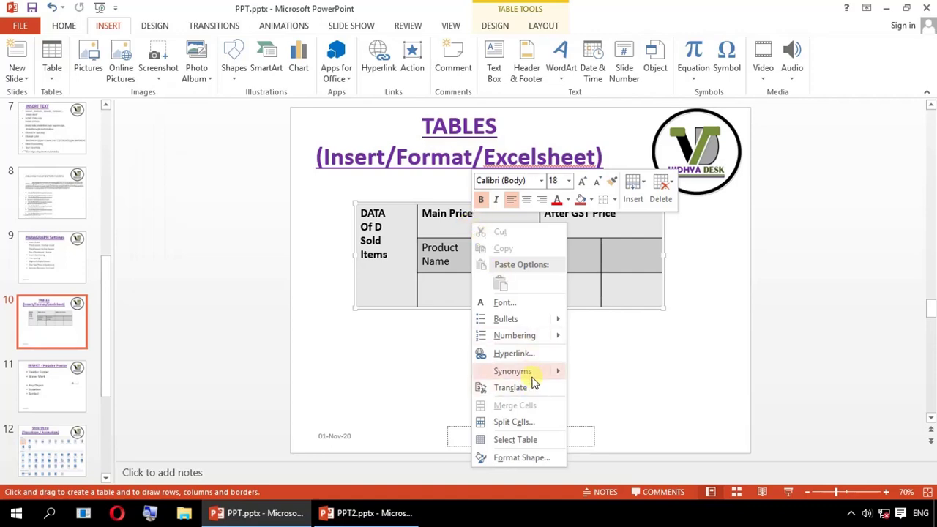
{"action": "mouse_move", "coordinate": [542, 335]}
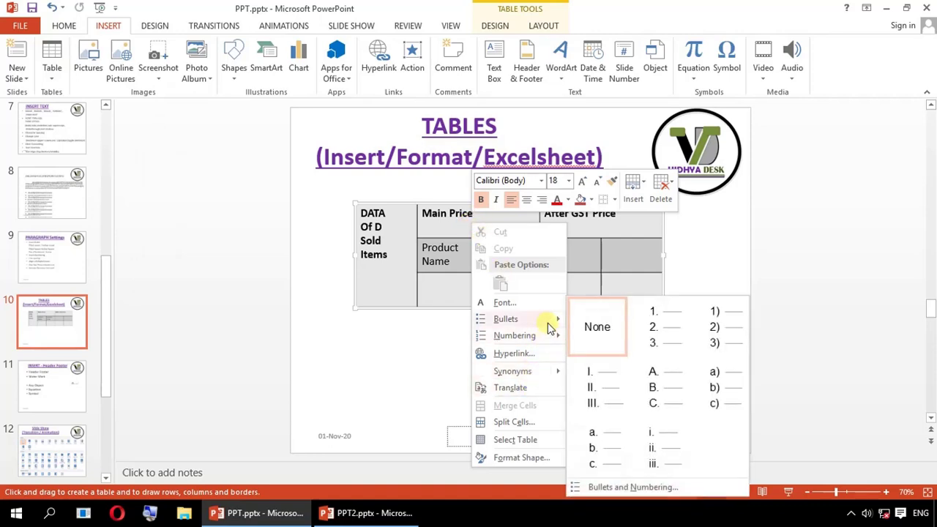
{"action": "left_click", "coordinate": [443, 284]}
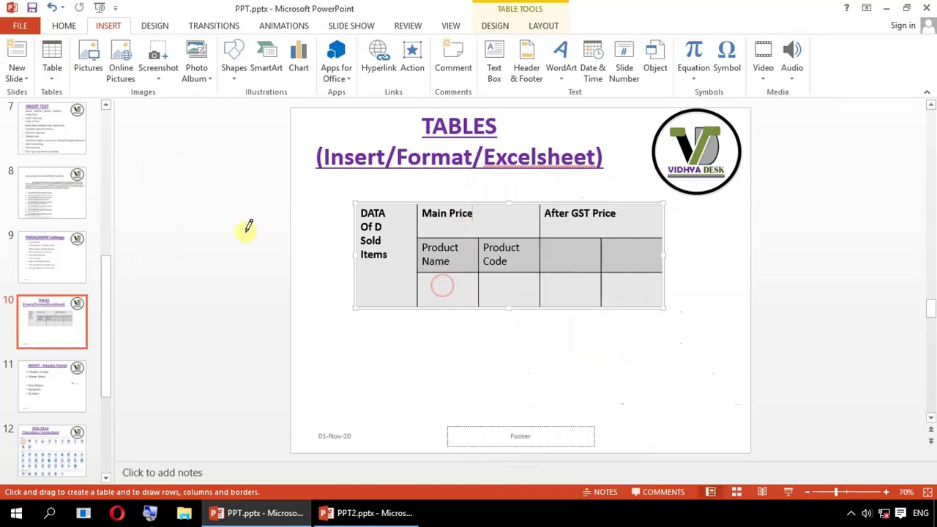
{"action": "left_click", "coordinate": [52, 62]}
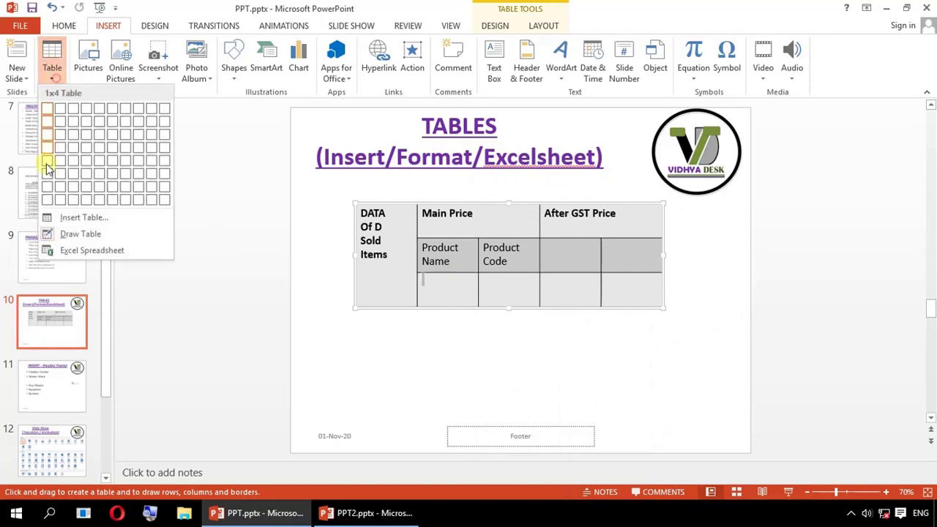
{"action": "left_click", "coordinate": [91, 231]}
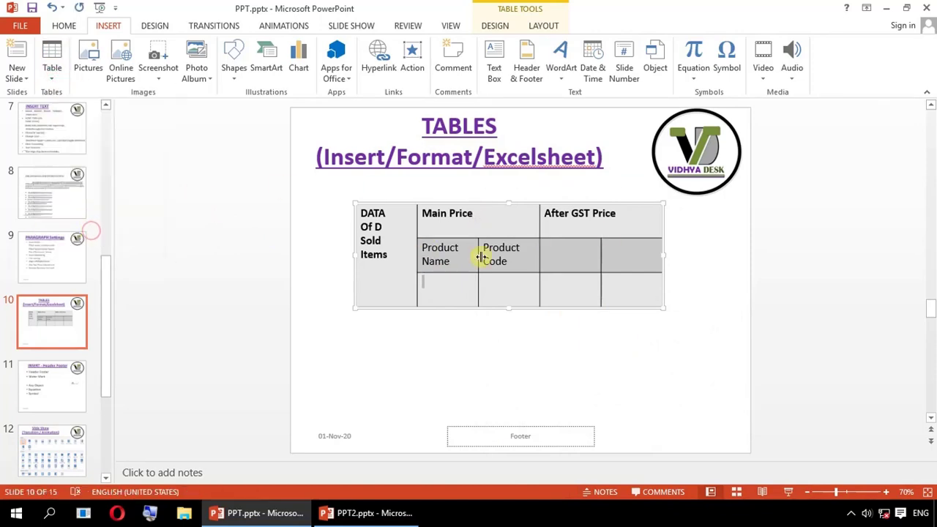
- Give the Product Name data cell 1. 2. 3. numbering and the Product Code cell hollow-circle bullets
{"action": "right_click", "coordinate": [457, 277]}
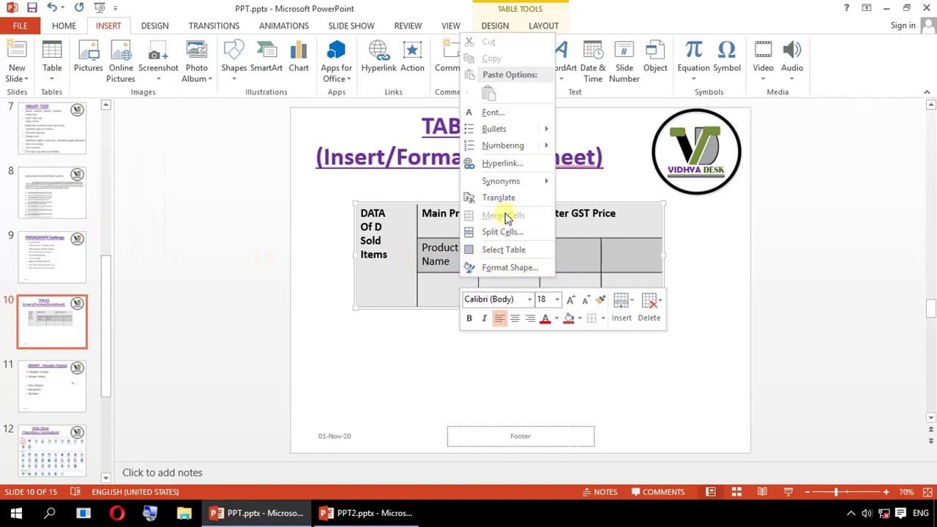
{"action": "mouse_move", "coordinate": [527, 145]}
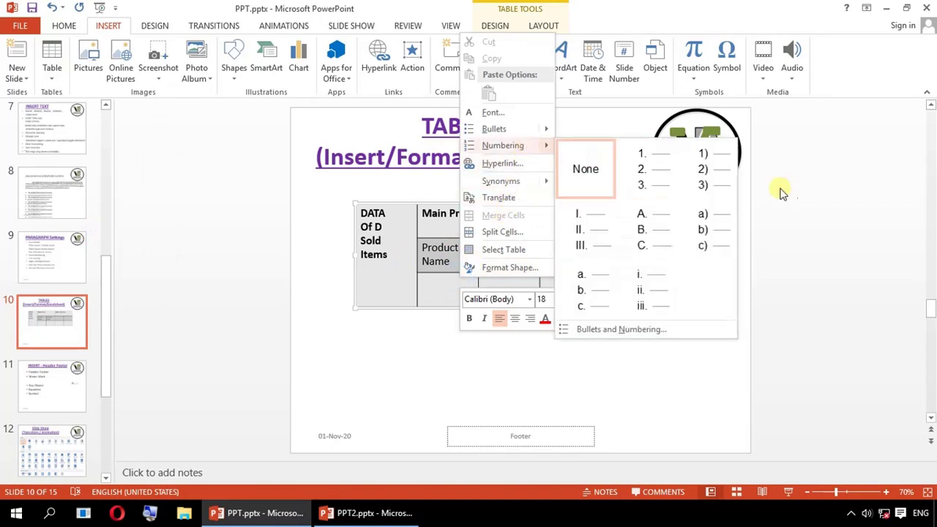
{"action": "left_click", "coordinate": [656, 170]}
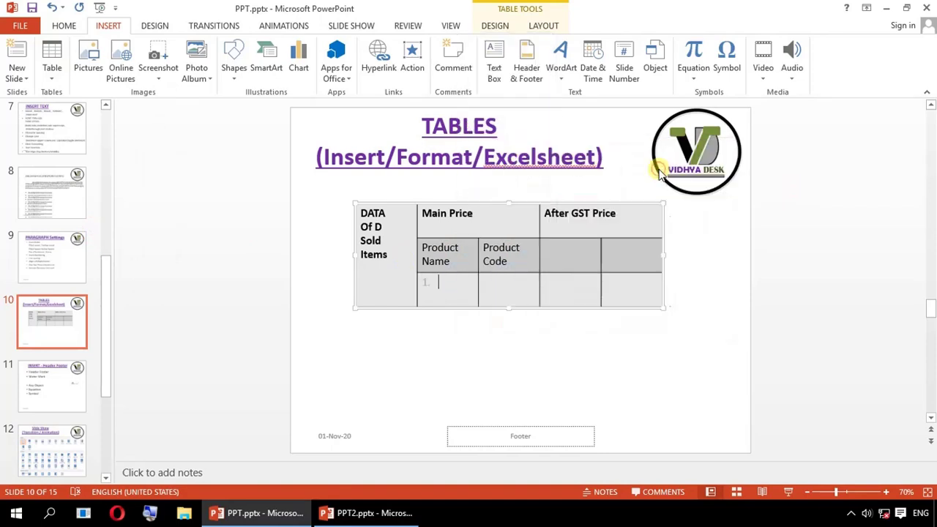
{"action": "right_click", "coordinate": [510, 285]}
{"action": "mouse_move", "coordinate": [539, 138]}
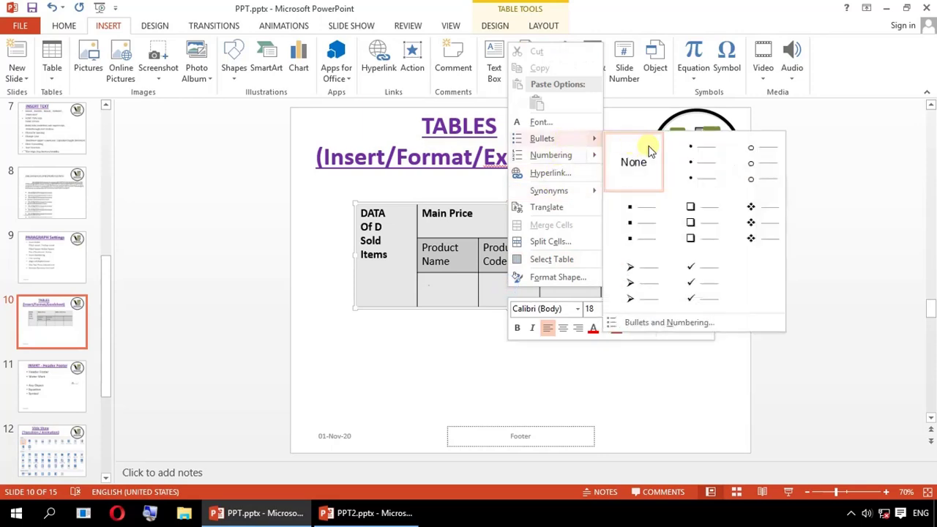
{"action": "left_click", "coordinate": [749, 152]}
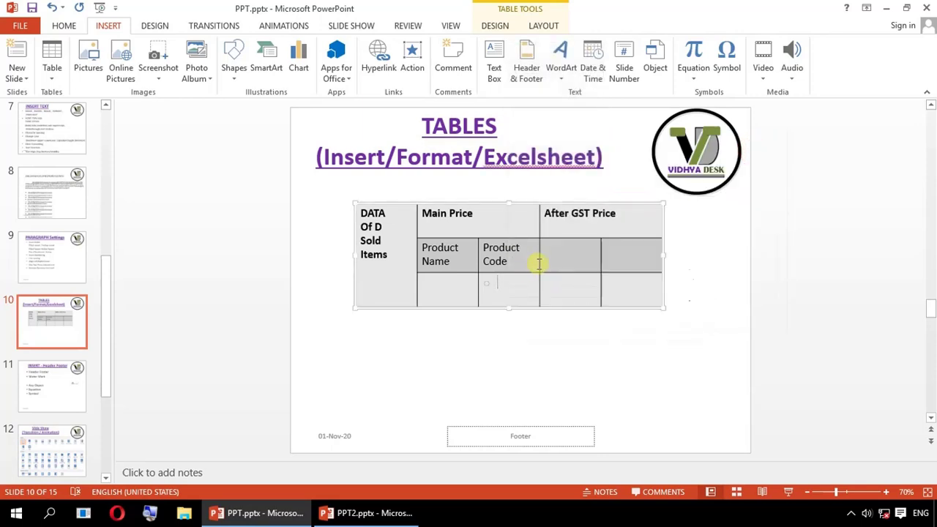
{"action": "right_click", "coordinate": [561, 290]}
{"action": "mouse_move", "coordinate": [619, 160]}
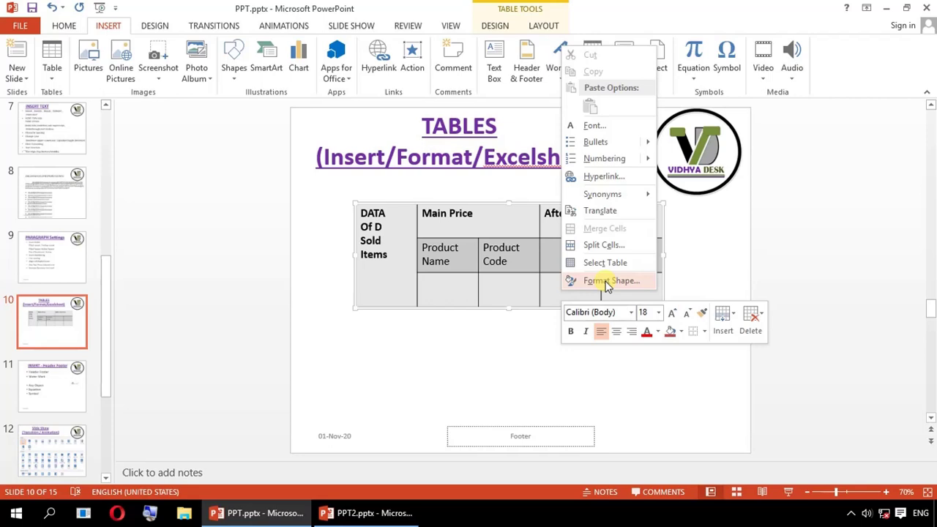
{"action": "left_click", "coordinate": [728, 316]}
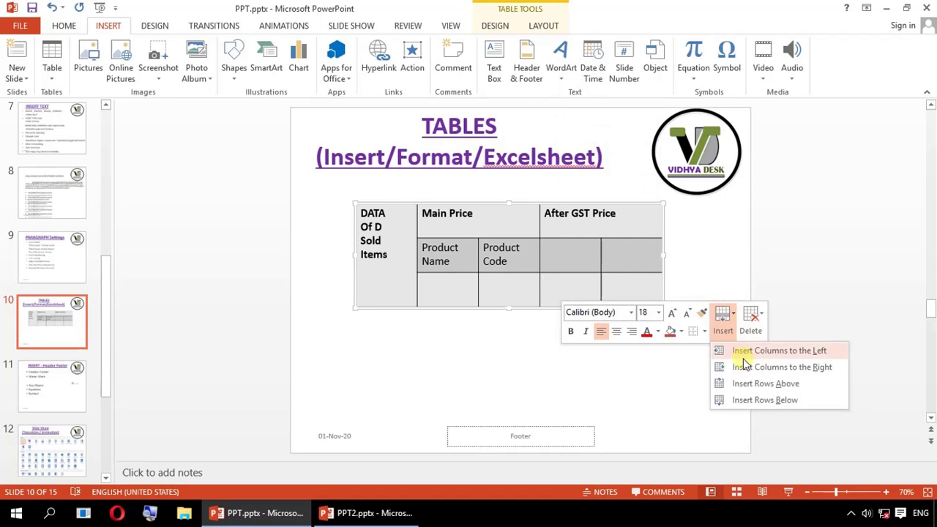
{"action": "left_click", "coordinate": [442, 245]}
{"action": "right_click", "coordinate": [444, 249]}
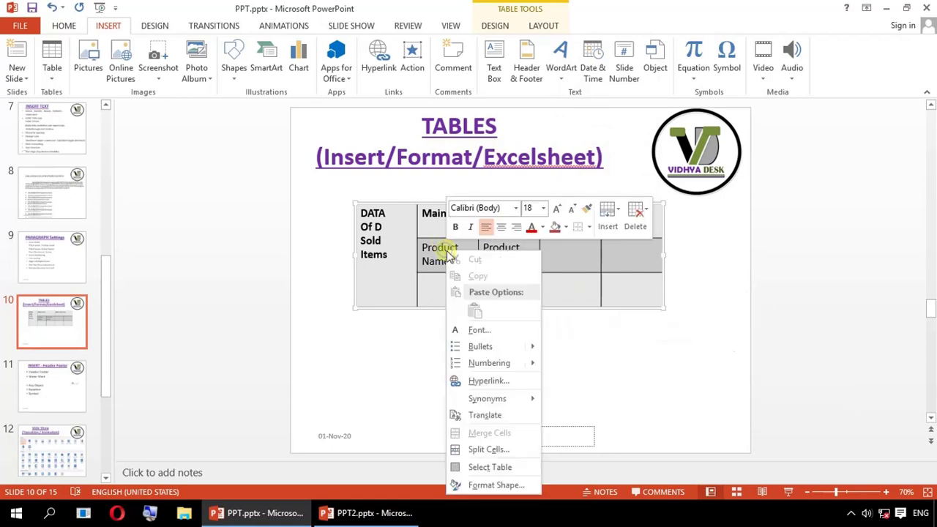
{"action": "left_click", "coordinate": [497, 485]}
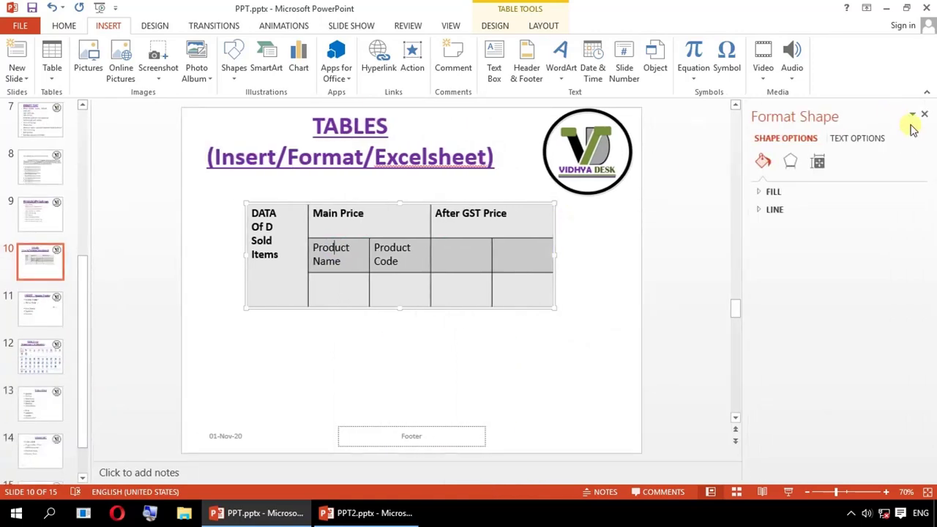
{"action": "left_click", "coordinate": [924, 114]}
{"action": "right_click", "coordinate": [415, 260]}
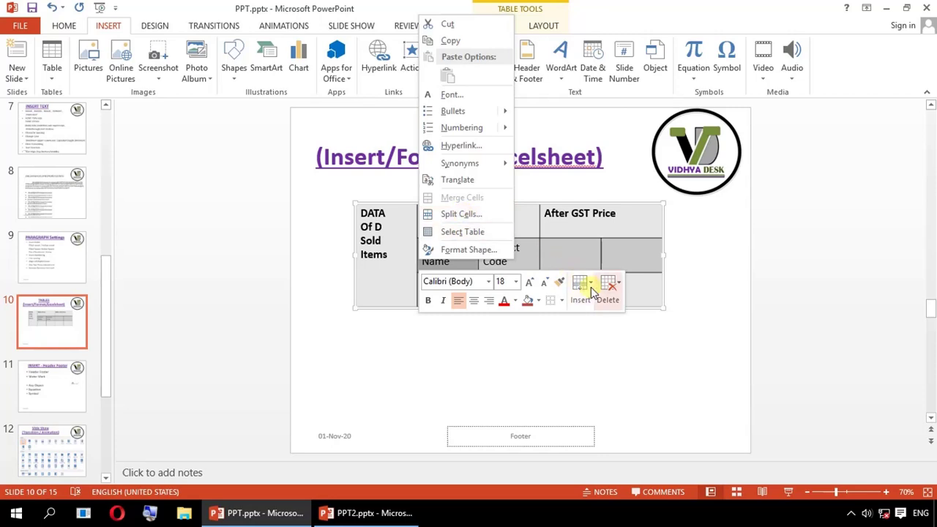
{"action": "left_click", "coordinate": [618, 288]}
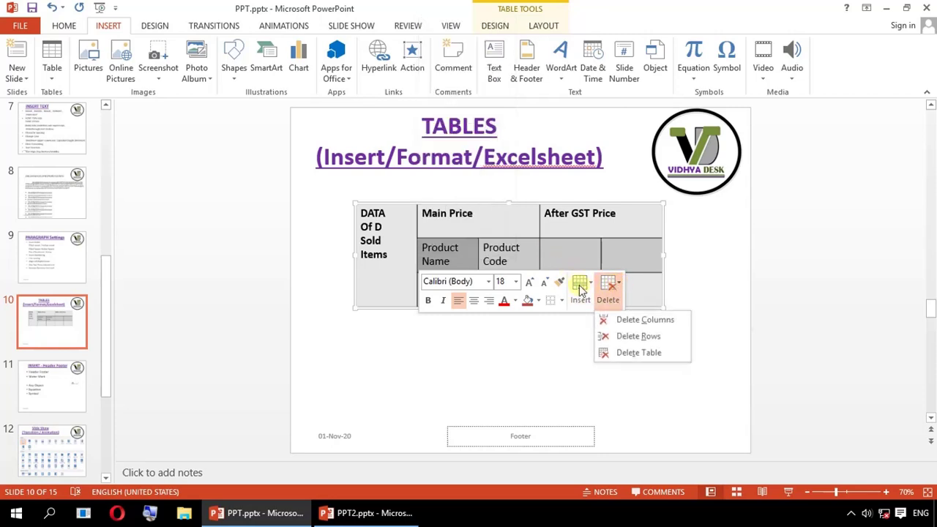
{"action": "left_click", "coordinate": [476, 264]}
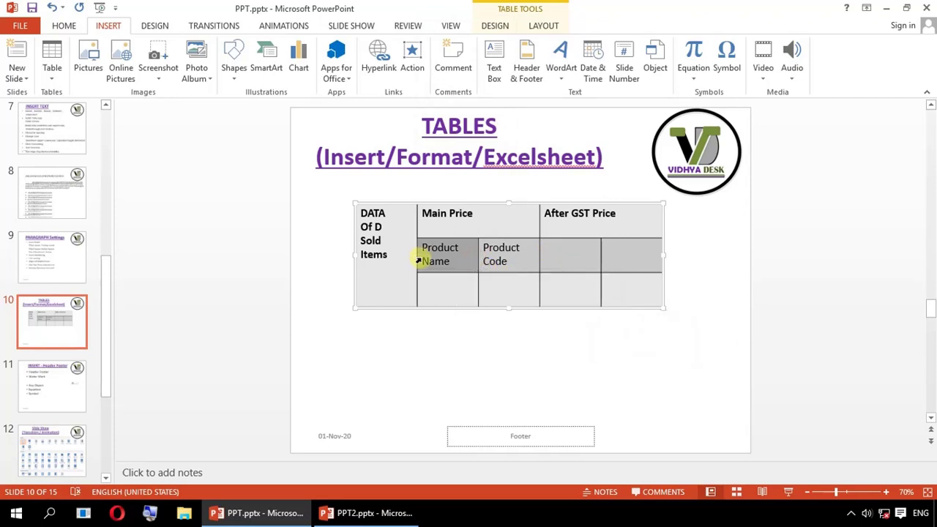
{"action": "right_click", "coordinate": [418, 260]}
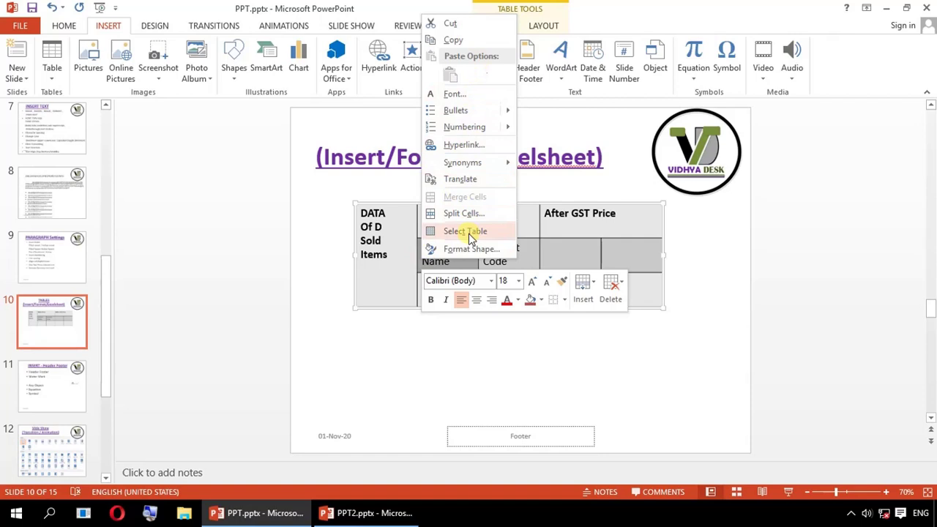
{"action": "left_click", "coordinate": [597, 286]}
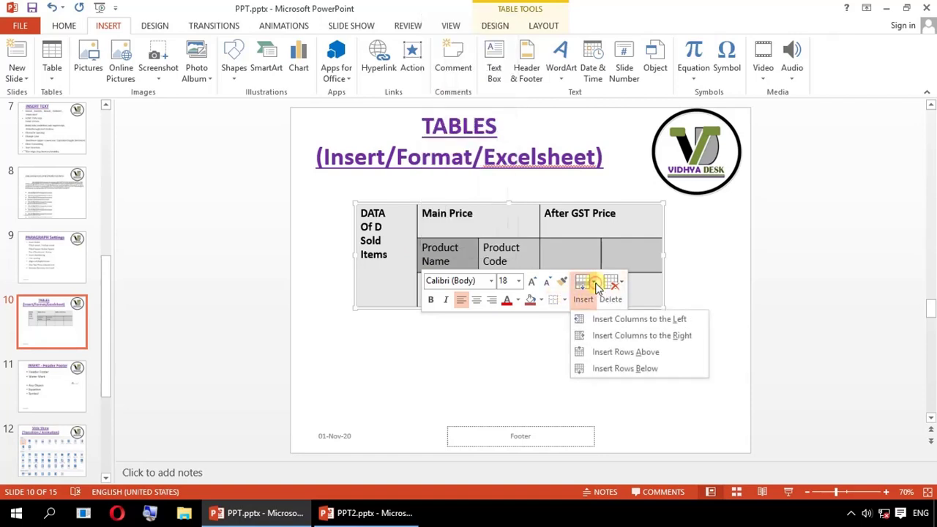
{"action": "left_click", "coordinate": [621, 283]}
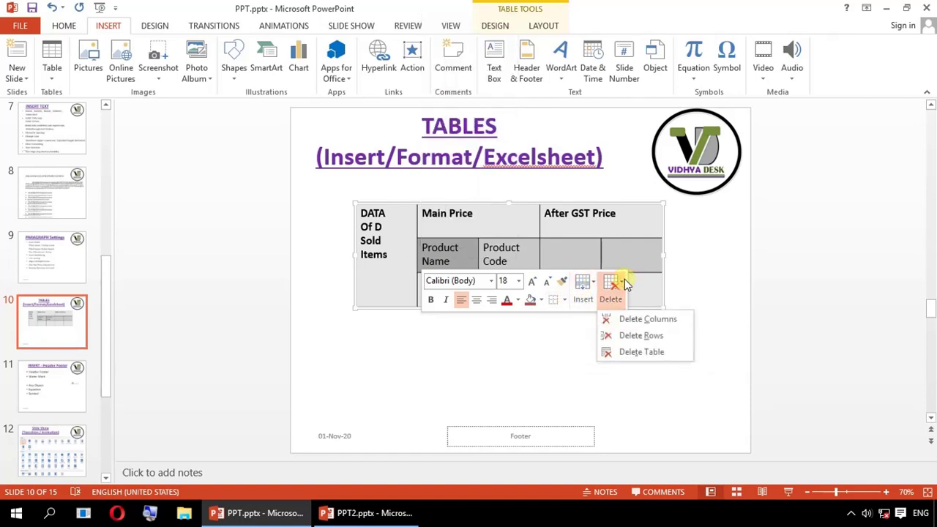
{"action": "left_click", "coordinate": [410, 381]}
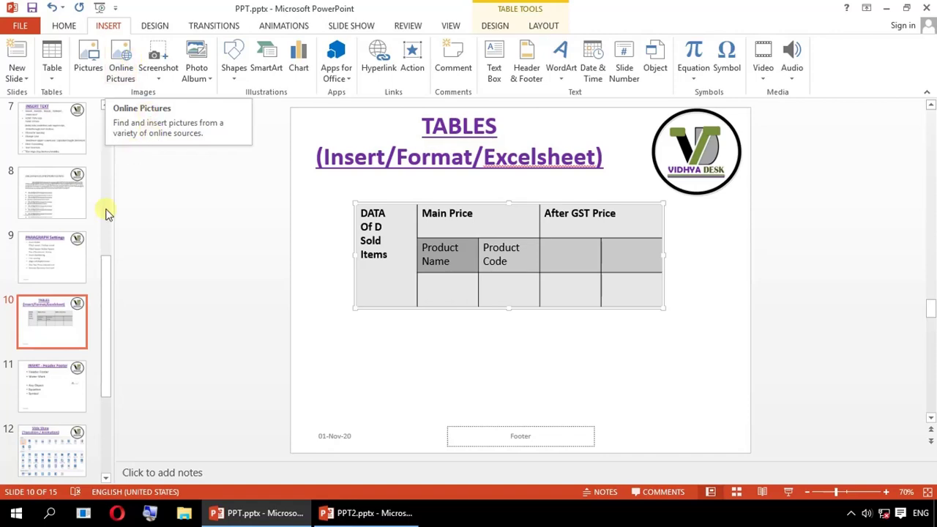
- Switch to PPT2.pptx and embed an Excel spreadsheet on its blank slide 5
{"action": "left_click", "coordinate": [69, 363]}
{"action": "left_click", "coordinate": [55, 295]}
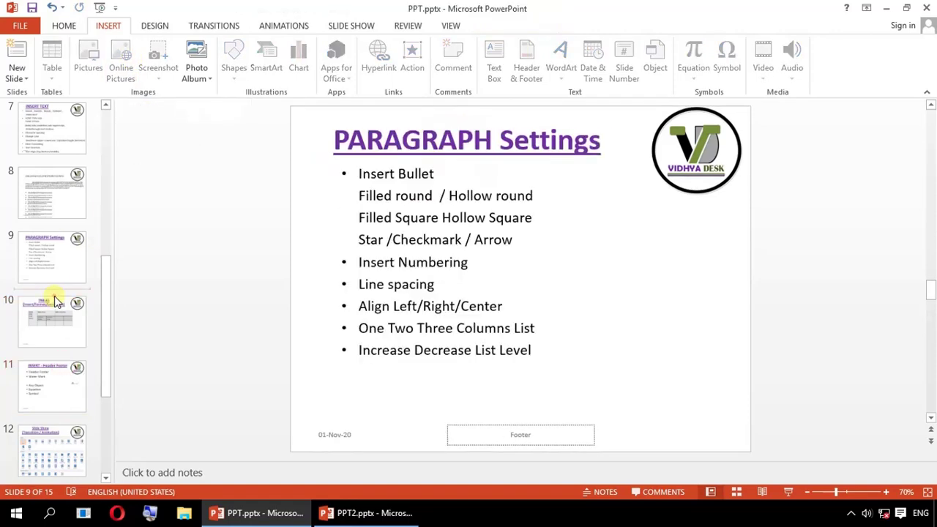
{"action": "left_click", "coordinate": [363, 512]}
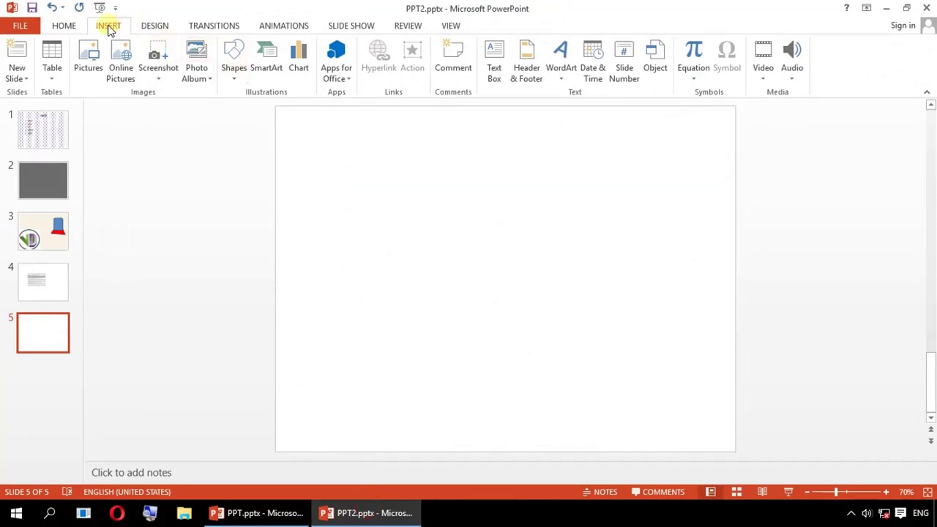
{"action": "left_click", "coordinate": [51, 76]}
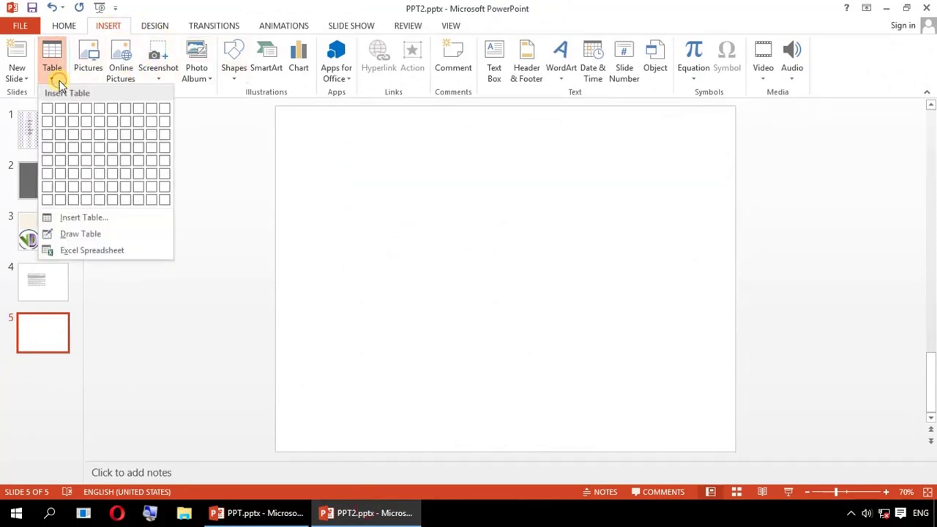
{"action": "left_click", "coordinate": [101, 251]}
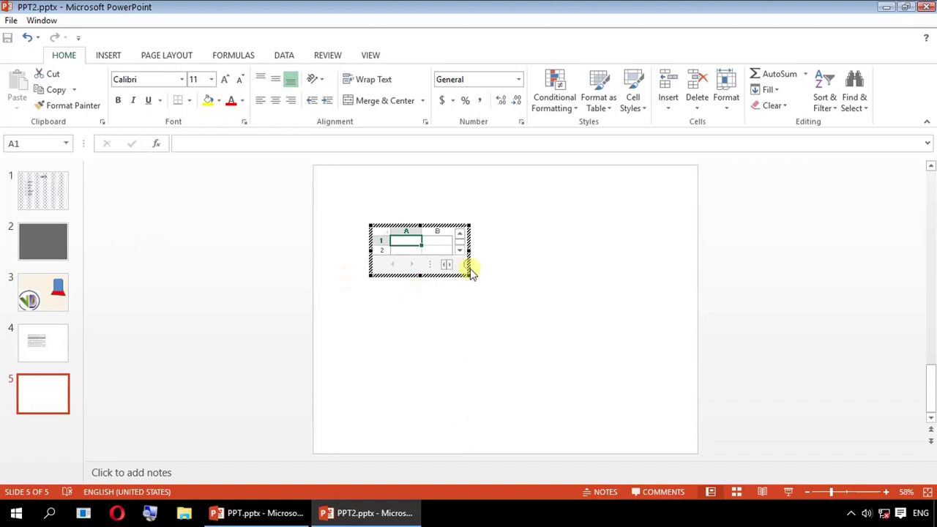
- Enlarge the embedded worksheet and enter Name in C4 and ABCD in C5
{"action": "left_click_drag", "start_coordinate": [468, 275], "coordinate": [732, 381]}
{"action": "left_click", "coordinate": [438, 260]}
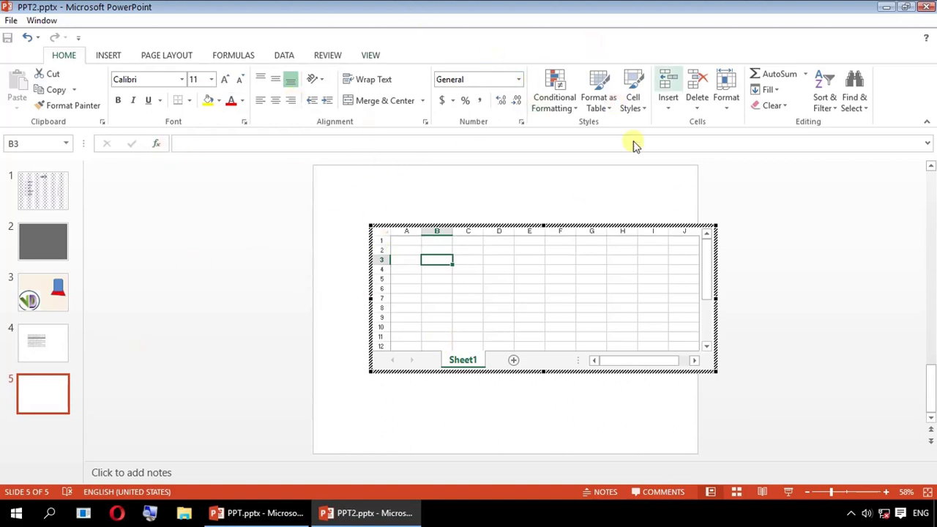
{"action": "left_click", "coordinate": [472, 270]}
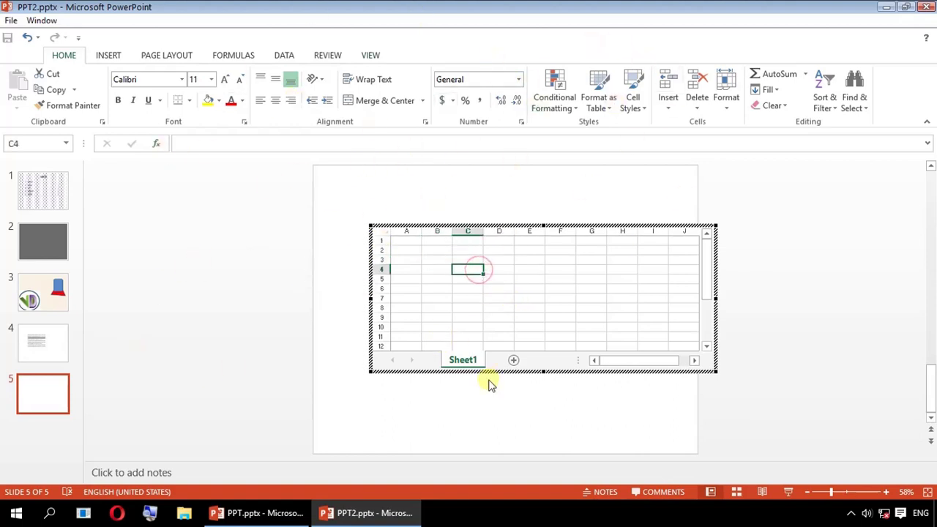
{"action": "type", "text": "Na"}
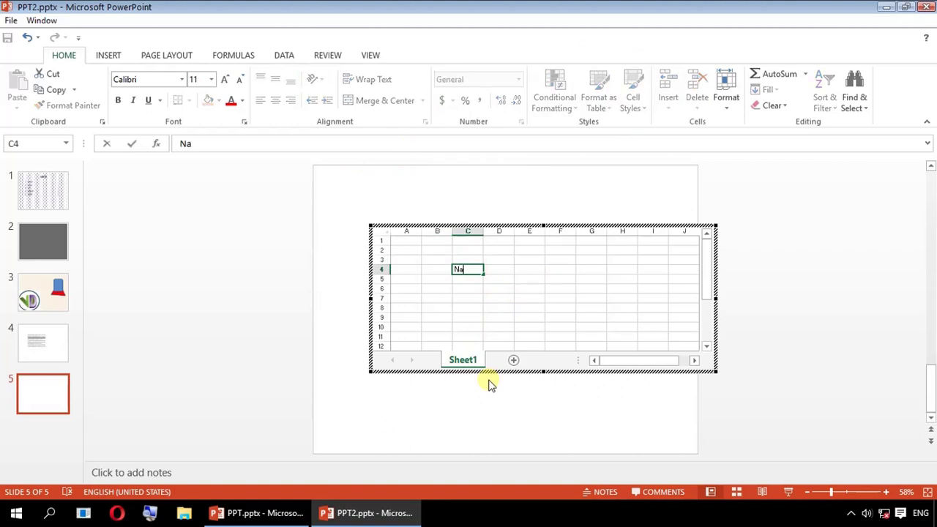
{"action": "type", "text": "me"}
{"action": "key", "text": "Return"}
{"action": "key", "text": "Right"}
{"action": "key", "text": "Left"}
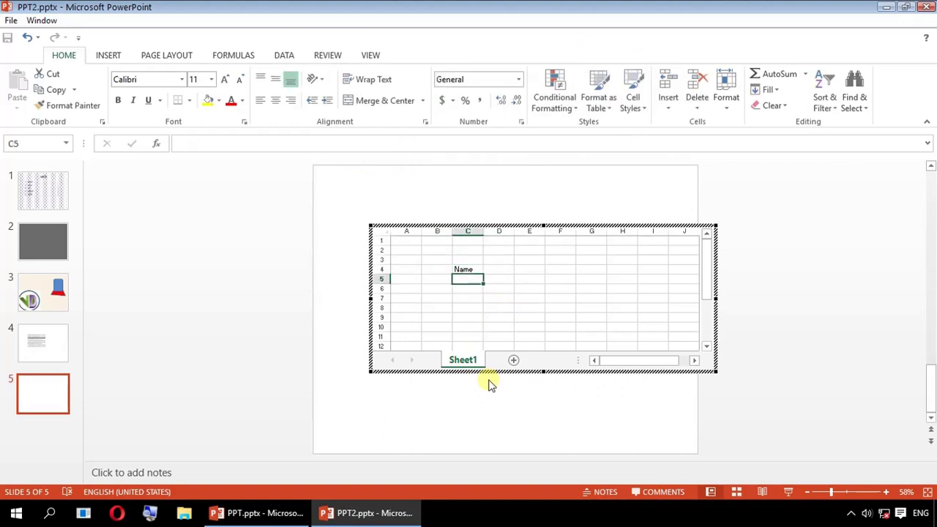
{"action": "type", "text": "ABCD"}
{"action": "key", "text": "Return"}
{"action": "key", "text": "Right"}
{"action": "key", "text": "Up"}
{"action": "key", "text": "Up"}
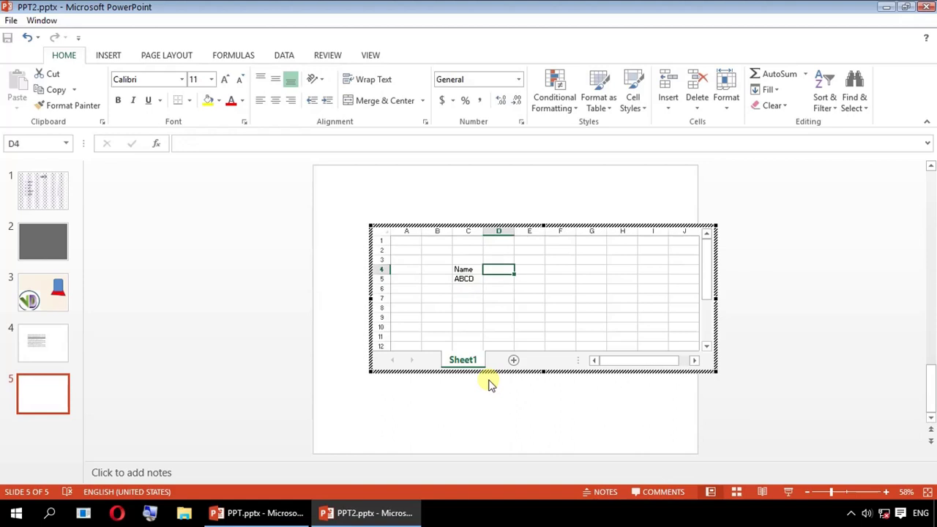
- Add the Mark1, Mark2 and Sum column headings in D4:F4
{"action": "type", "text": "Mark1"}
{"action": "key", "text": "Right"}
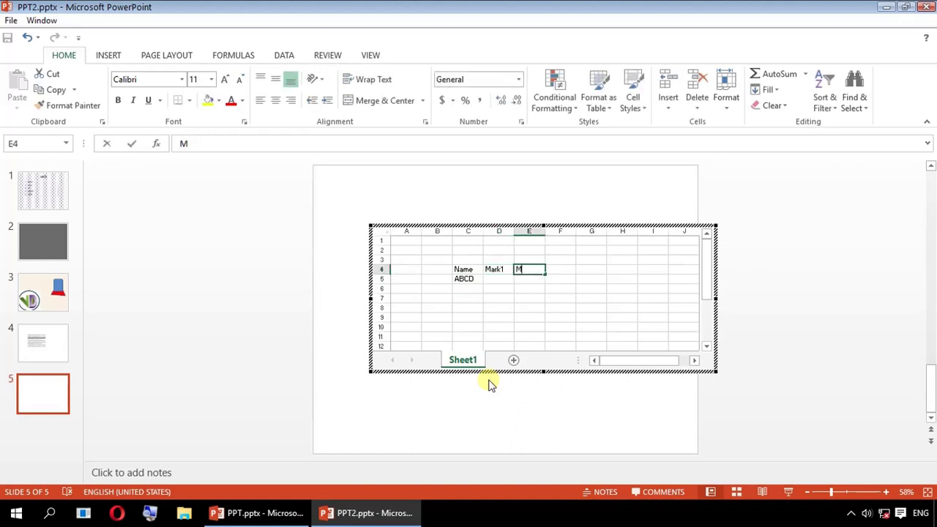
{"action": "type", "text": "ark2"}
{"action": "key", "text": "Return"}
{"action": "key", "text": "Up"}
{"action": "key", "text": "Right"}
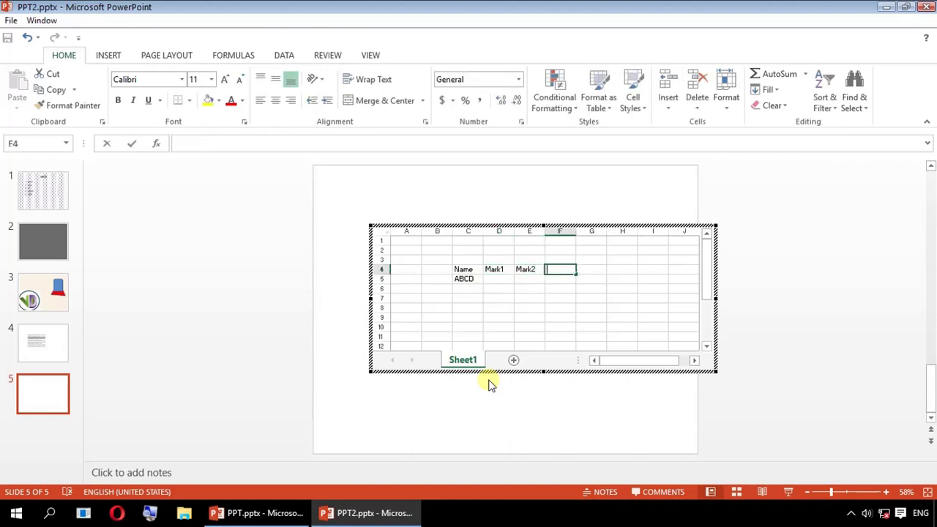
{"action": "type", "text": "Sum"}
{"action": "key", "text": "Return"}
- Enter marks 98 and 88 in D5:E5 and =SUM(D5:E5) in F5, giving 186
{"action": "key", "text": "Left"}
{"action": "key", "text": "Left"}
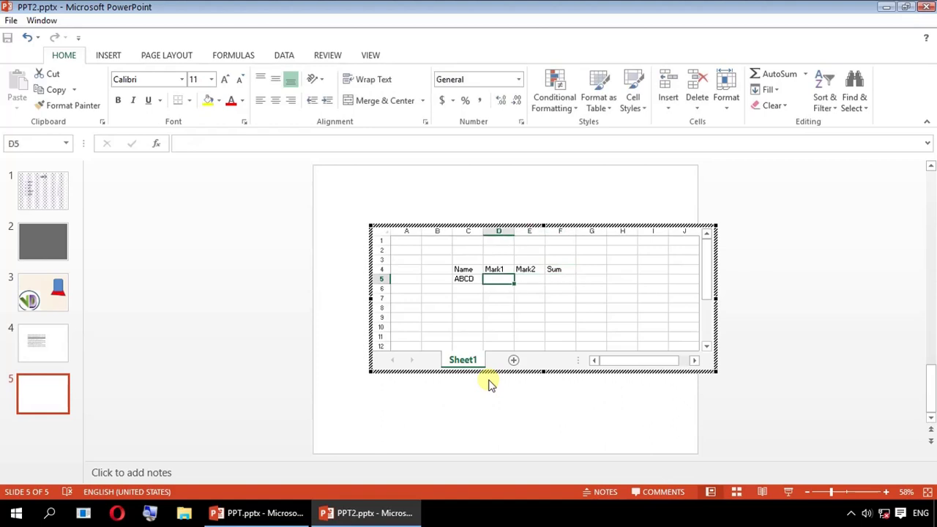
{"action": "type", "text": "98"}
{"action": "key", "text": "Right"}
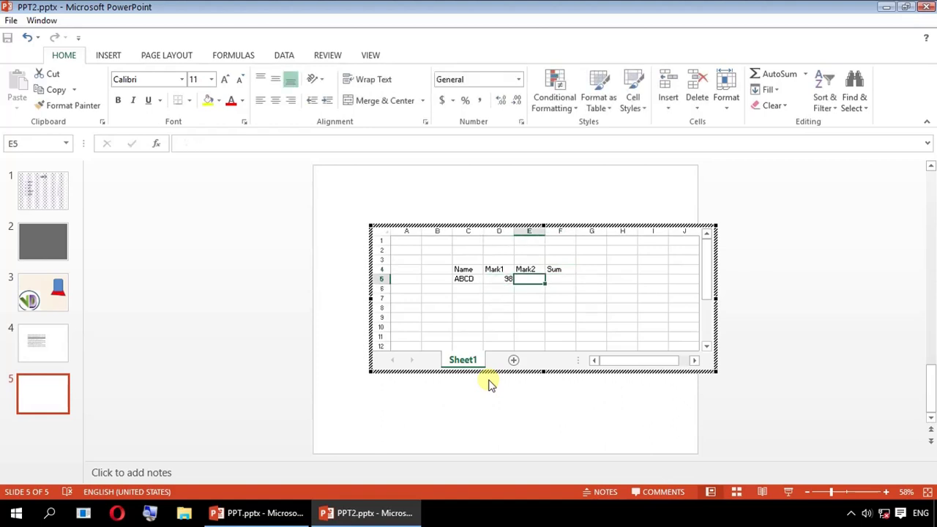
{"action": "type", "text": "88"}
{"action": "key", "text": "Right"}
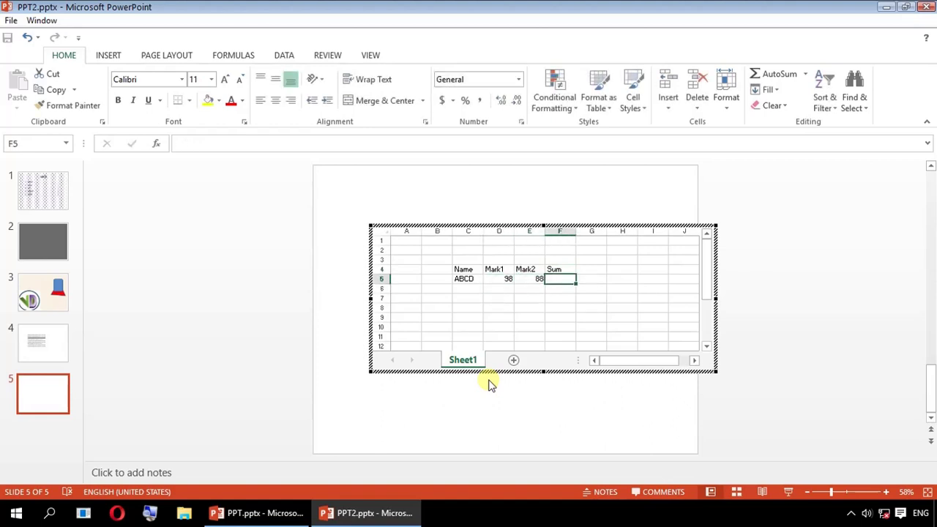
{"action": "type", "text": "=sum("}
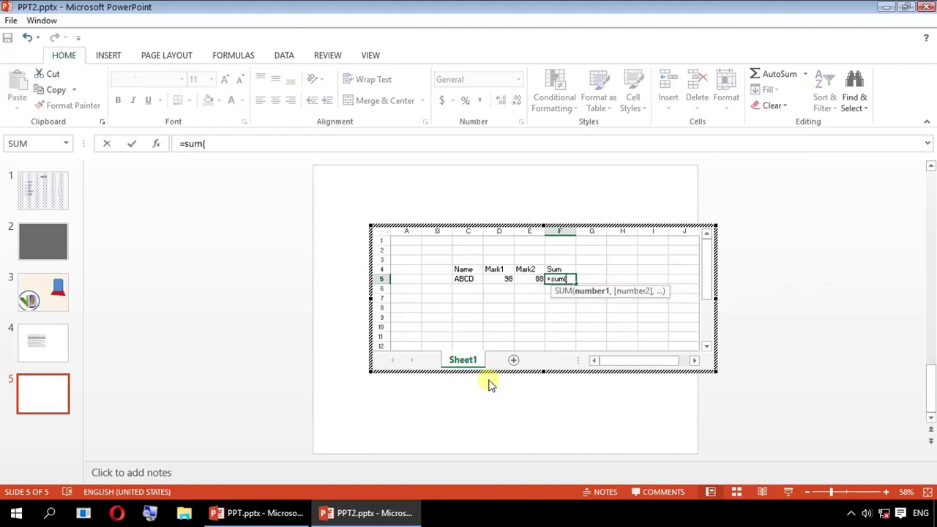
{"action": "key", "text": "Left"}
{"action": "key", "text": "Left"}
{"action": "key", "text": "shift+Right"}
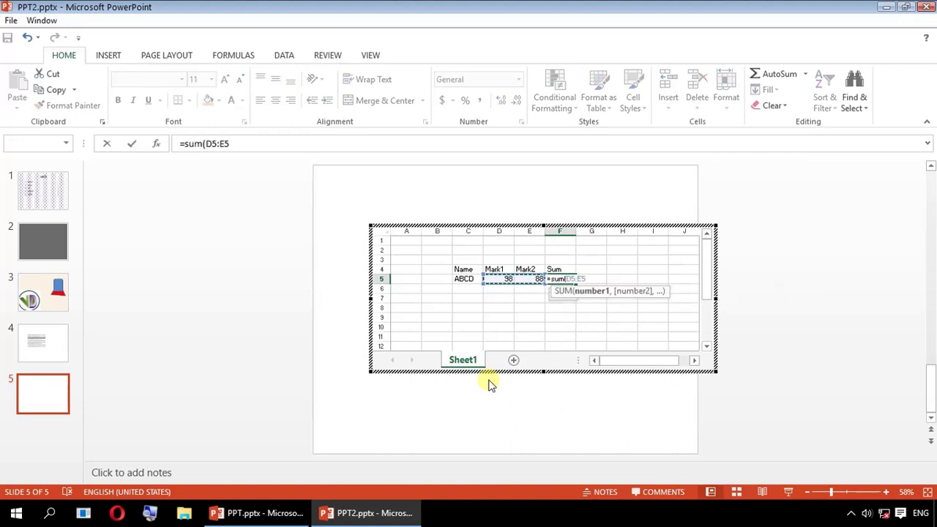
{"action": "key", "text": "Return"}
{"action": "key", "text": "Up"}
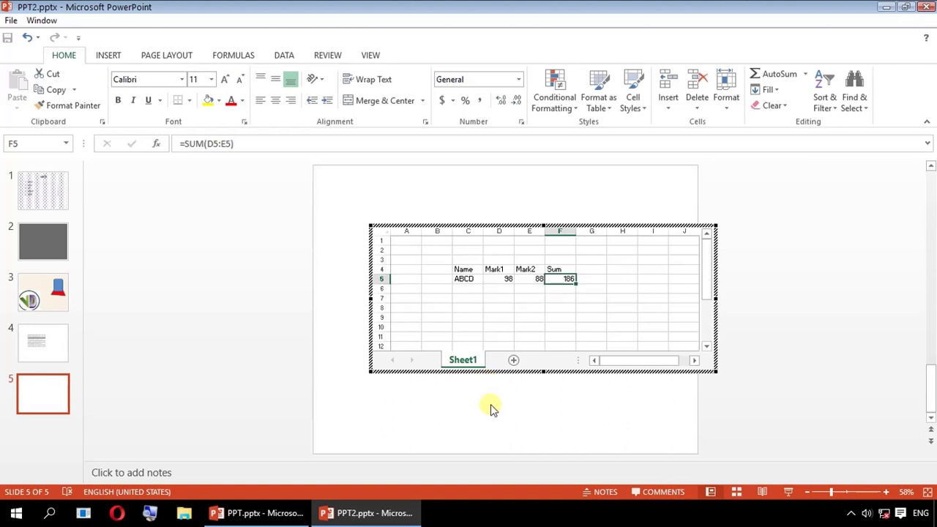
- Leave the embedded worksheet, then reopen it and view its table style choices
{"action": "left_click", "coordinate": [491, 408]}
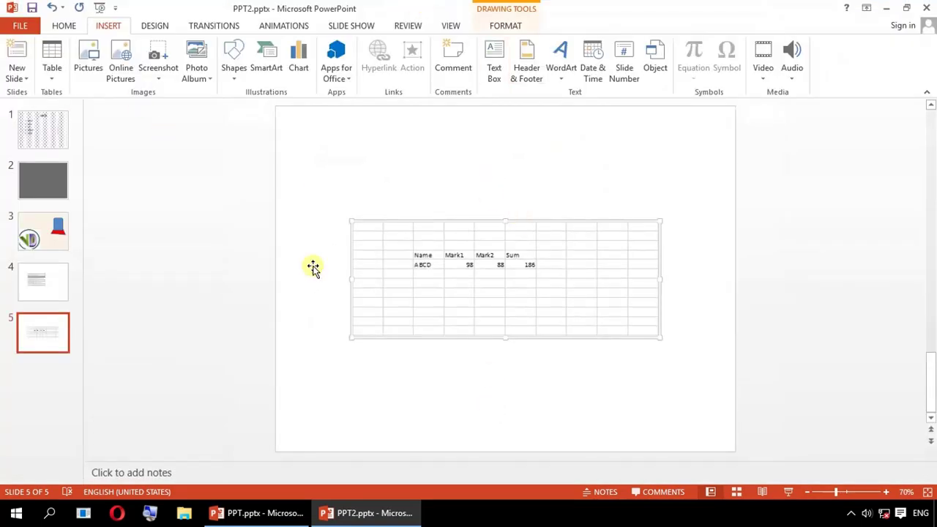
{"action": "left_click", "coordinate": [471, 265]}
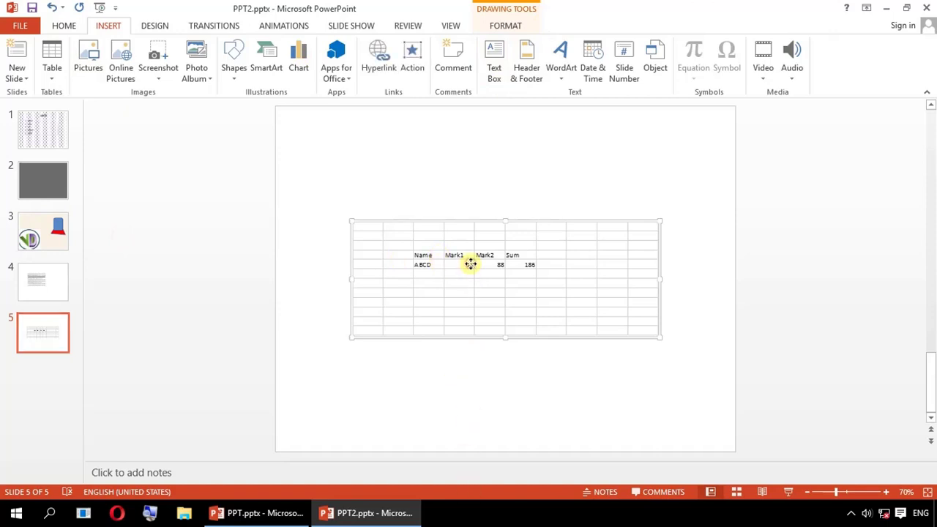
{"action": "double_click", "coordinate": [458, 257]}
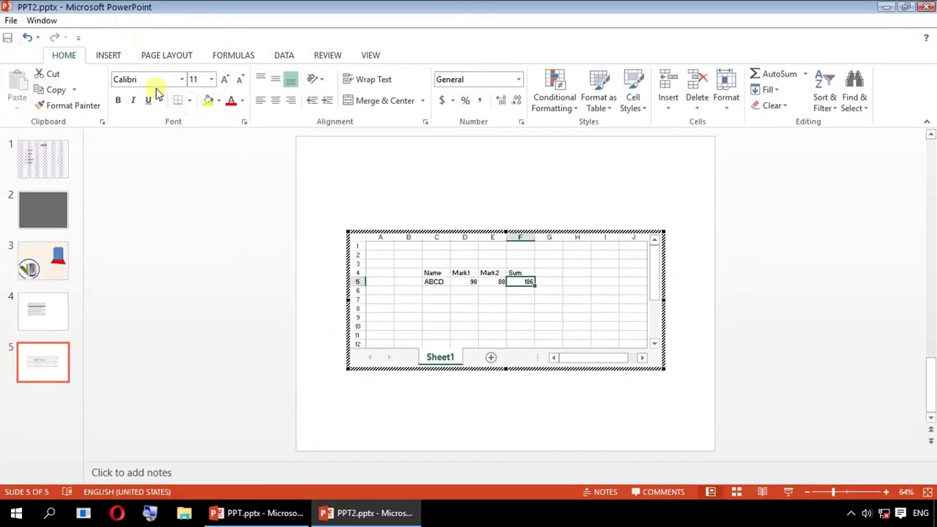
{"action": "left_click", "coordinate": [607, 109]}
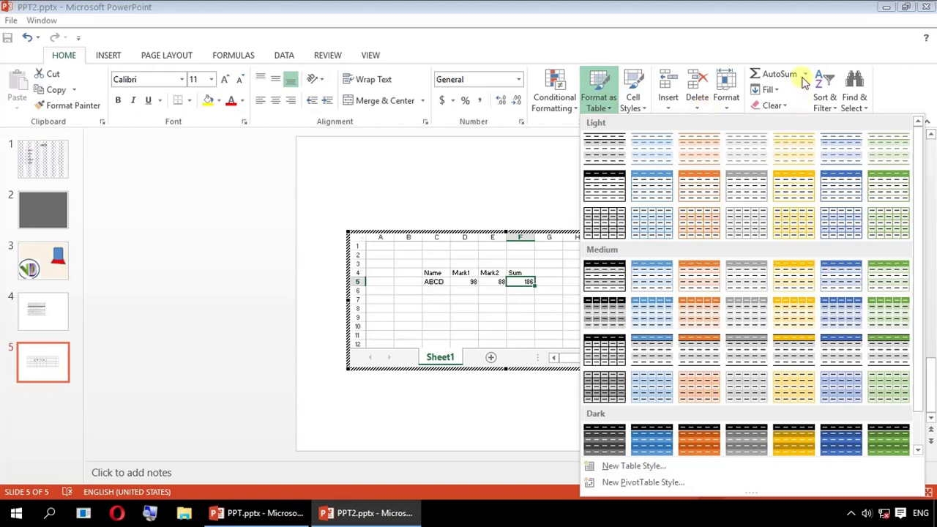
- Browse the worksheet's ribbon feature sets, exit editing and switch to PPT.pptx
{"action": "left_click", "coordinate": [106, 55]}
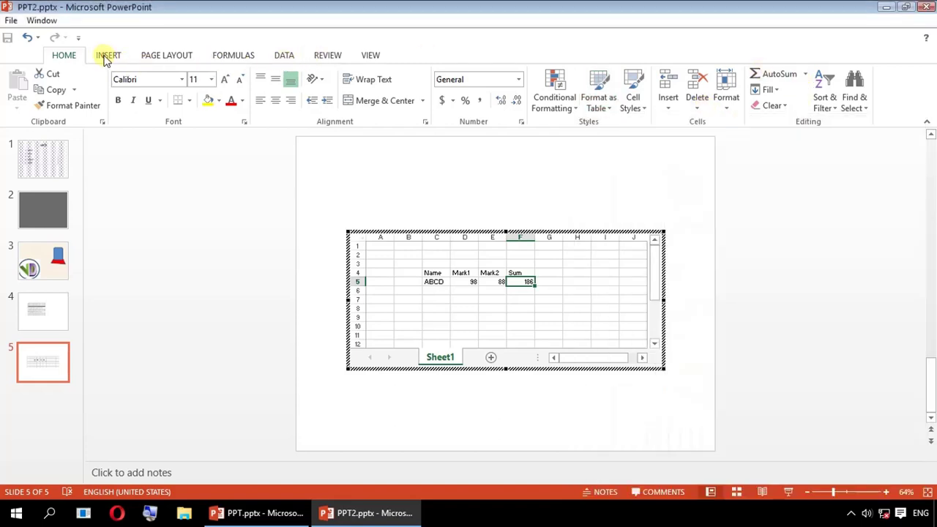
{"action": "left_click", "coordinate": [167, 58]}
{"action": "left_click", "coordinate": [233, 56]}
{"action": "left_click", "coordinate": [281, 56]}
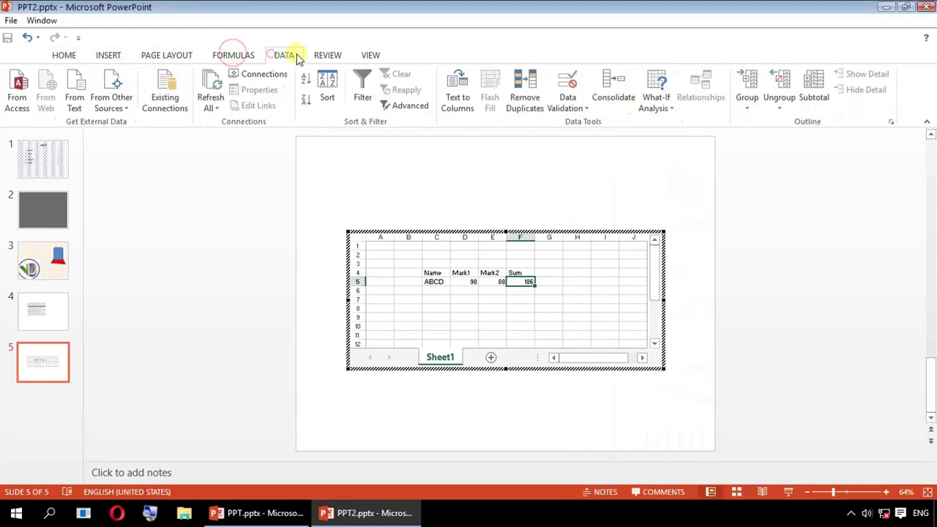
{"action": "left_click", "coordinate": [330, 55]}
{"action": "left_click", "coordinate": [110, 57]}
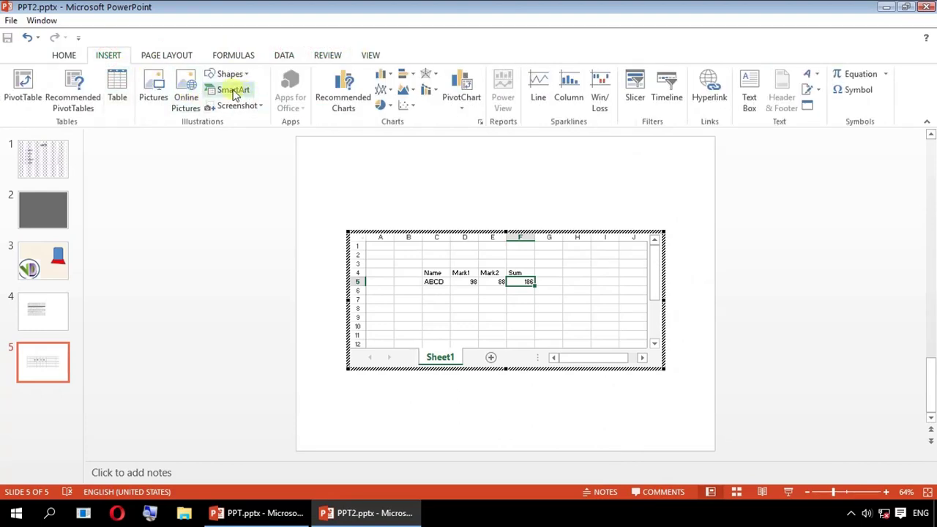
{"action": "left_click", "coordinate": [593, 182]}
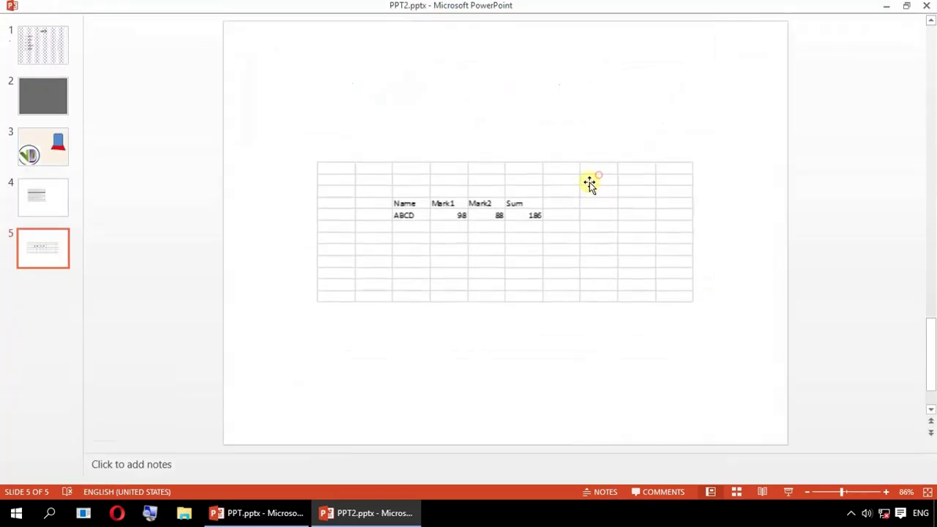
{"action": "left_click", "coordinate": [256, 514]}
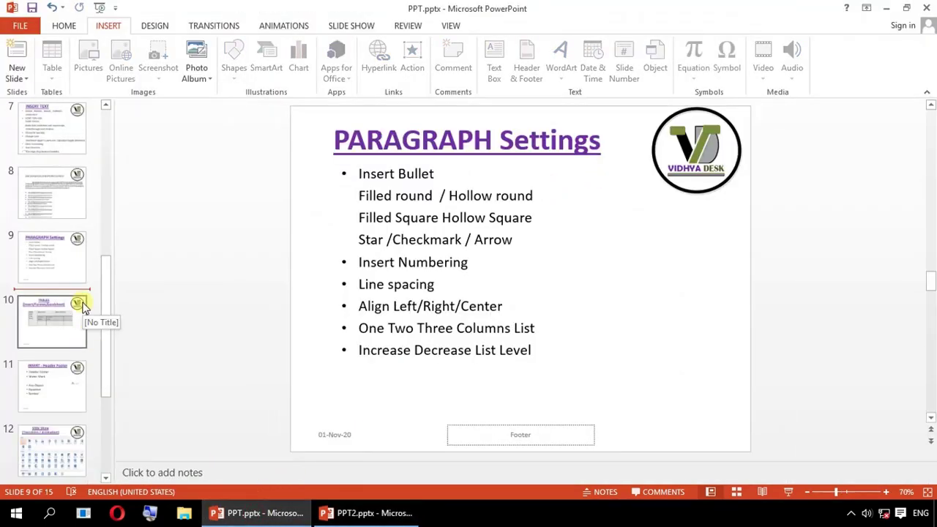
- Go from the PARAGRAPH Settings slide to slide 10, TABLES
{"action": "left_click", "coordinate": [53, 379]}
{"action": "left_click", "coordinate": [52, 313]}
{"action": "left_click", "coordinate": [54, 261]}
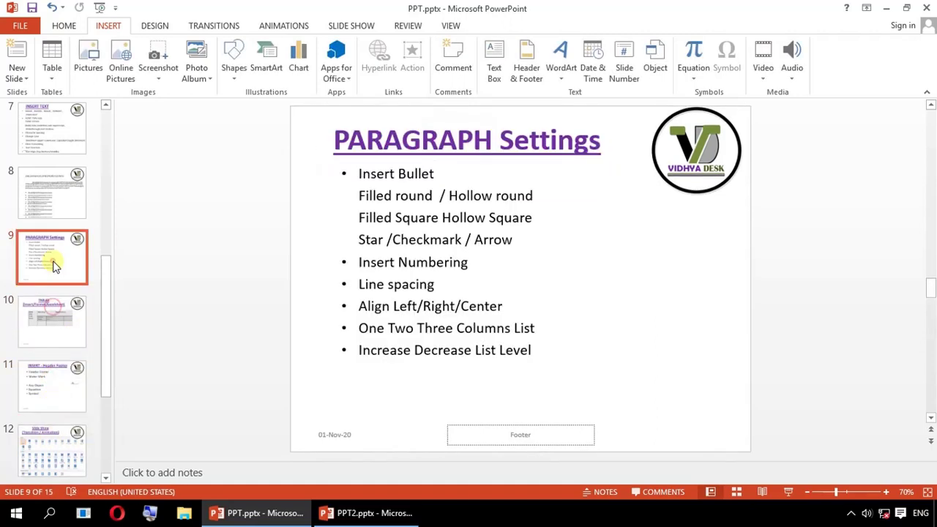
{"action": "left_click", "coordinate": [45, 327]}
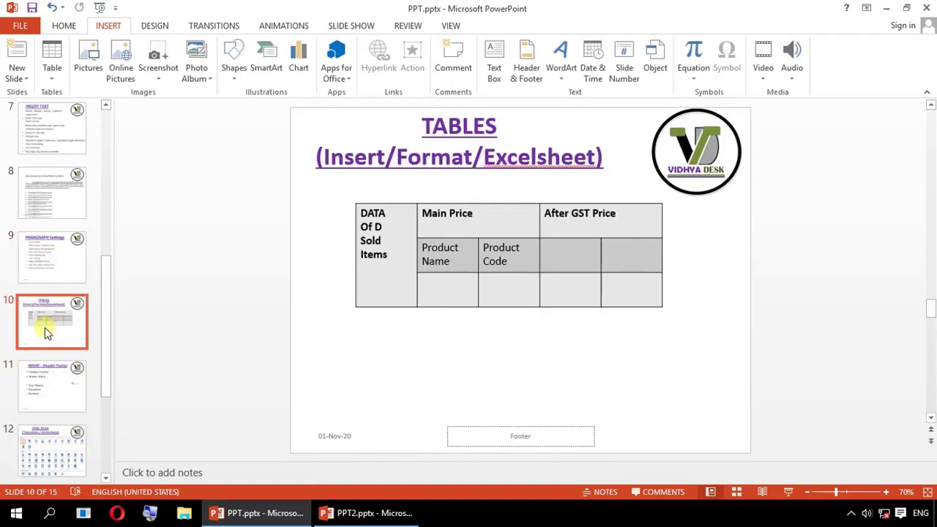
- Select cells in the product table and bring up its Table Design options
{"action": "left_click_drag", "start_coordinate": [568, 214], "coordinate": [622, 277]}
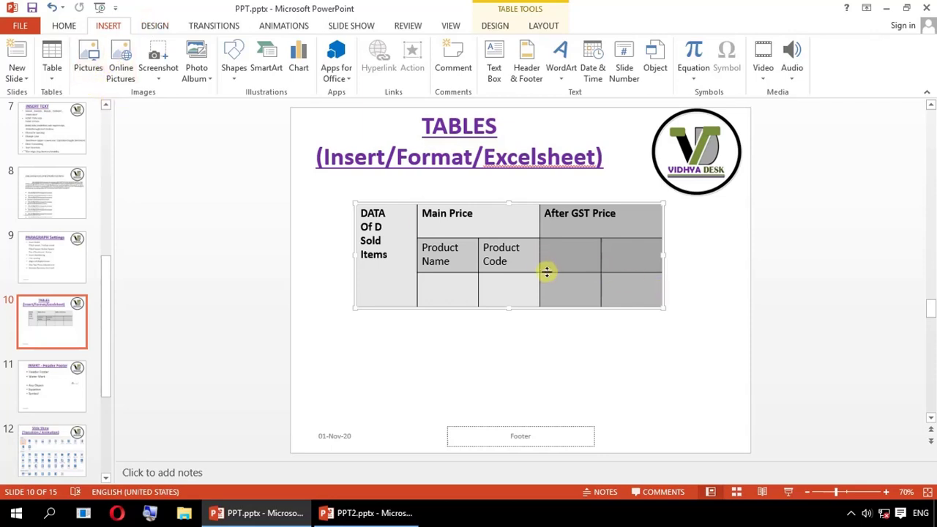
{"action": "left_click", "coordinate": [485, 258]}
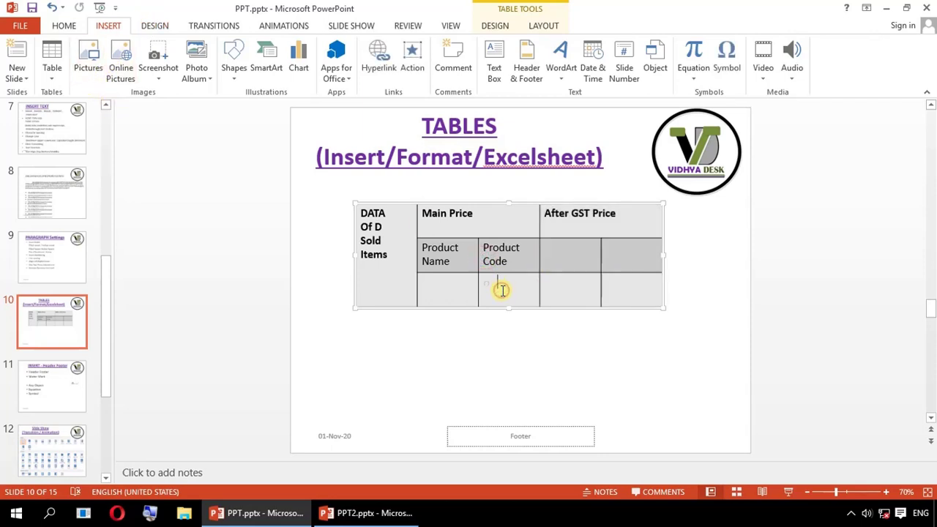
{"action": "double_click", "coordinate": [432, 212]}
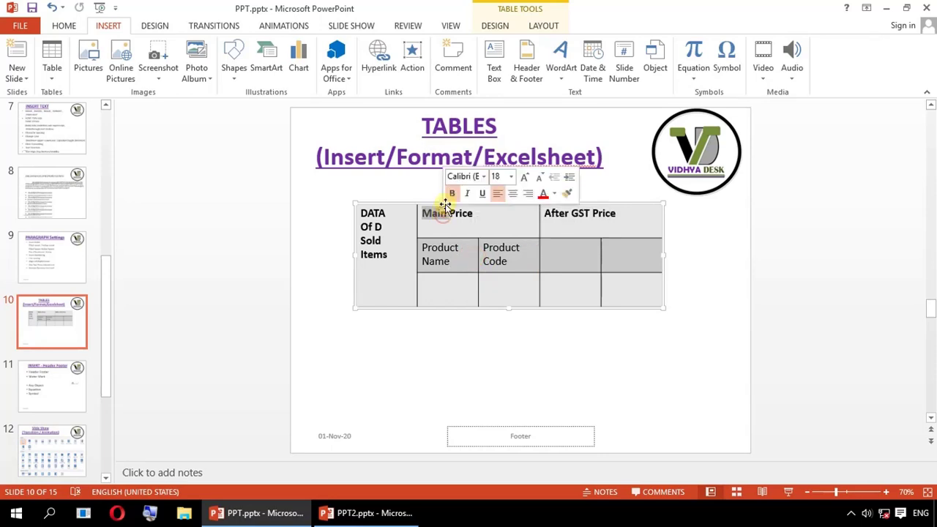
{"action": "left_click", "coordinate": [439, 213]}
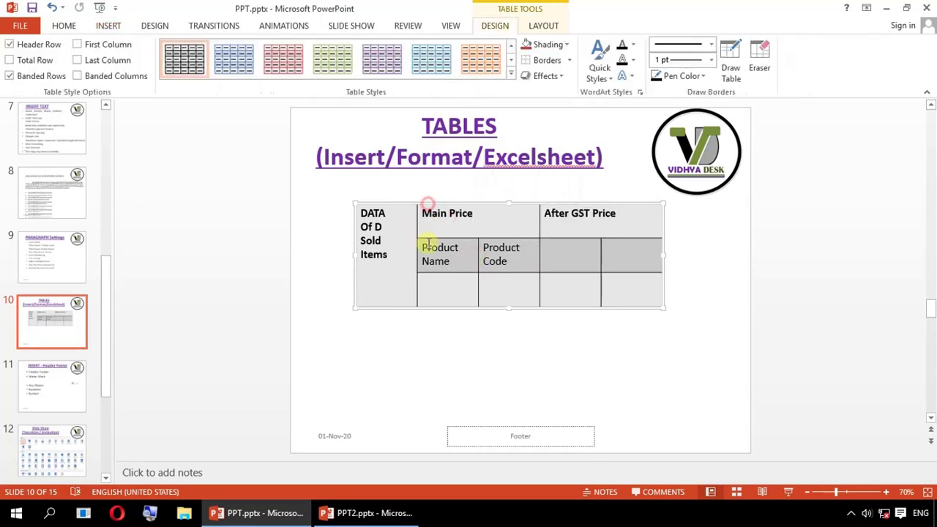
- Apply a blue Medium table style to the product table, then go to slide 11
{"action": "left_click", "coordinate": [511, 67]}
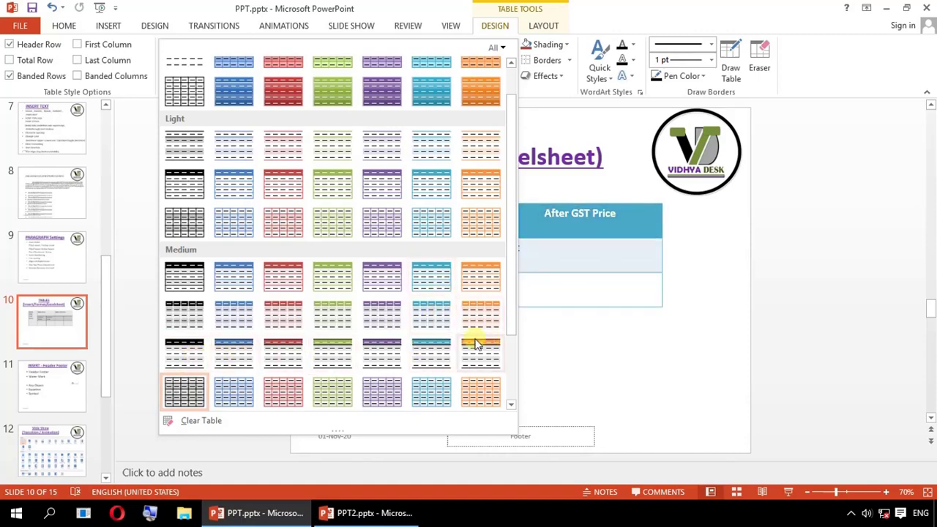
{"action": "left_click", "coordinate": [445, 354]}
{"action": "left_click", "coordinate": [594, 358]}
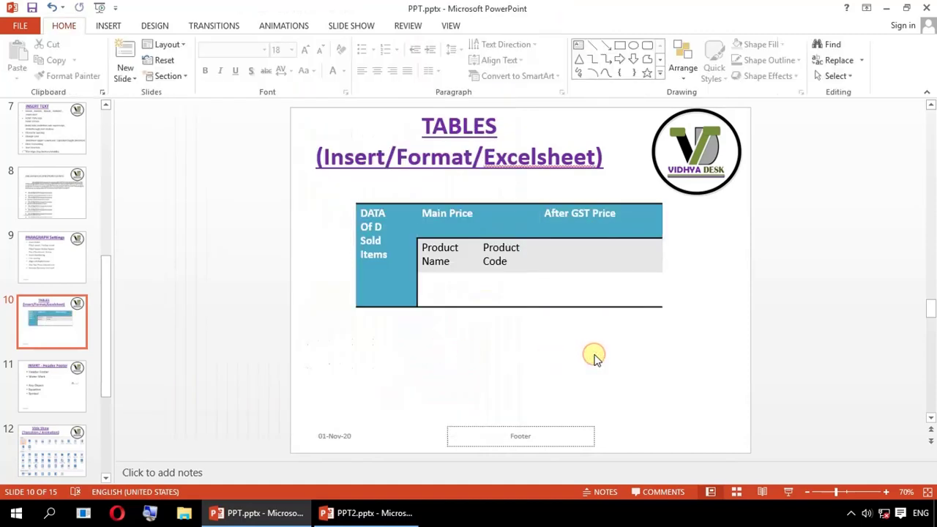
{"action": "left_click", "coordinate": [54, 381]}
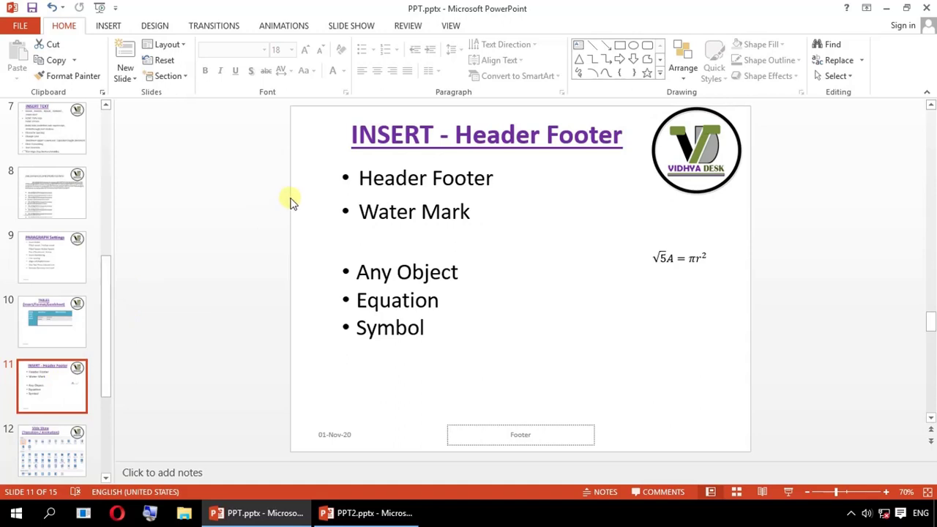
- Turn on slide numbers and footer 'C:/PPT/' with the date, applied to all slides
{"action": "left_click", "coordinate": [109, 24]}
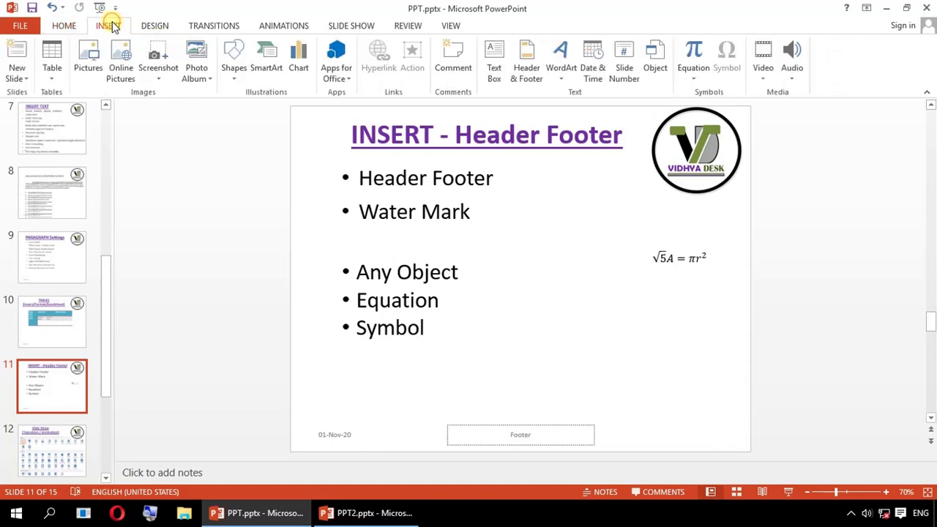
{"action": "left_click", "coordinate": [531, 77]}
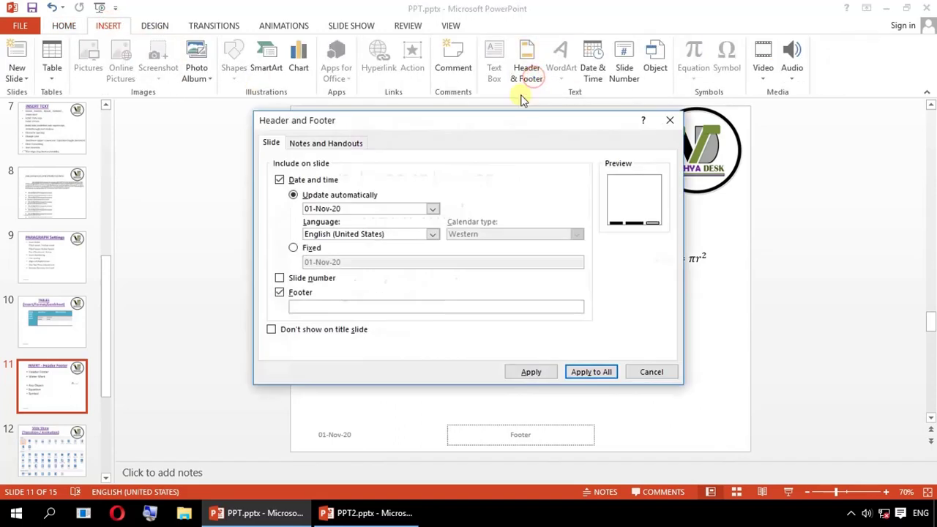
{"action": "left_click_drag", "start_coordinate": [439, 119], "coordinate": [594, 114]}
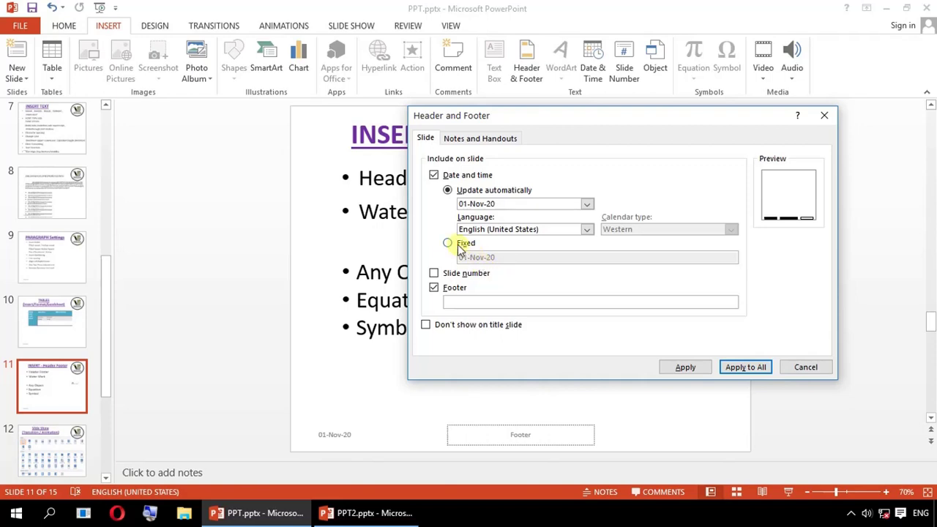
{"action": "left_click", "coordinate": [435, 274]}
{"action": "type", "text": "Deskto"}
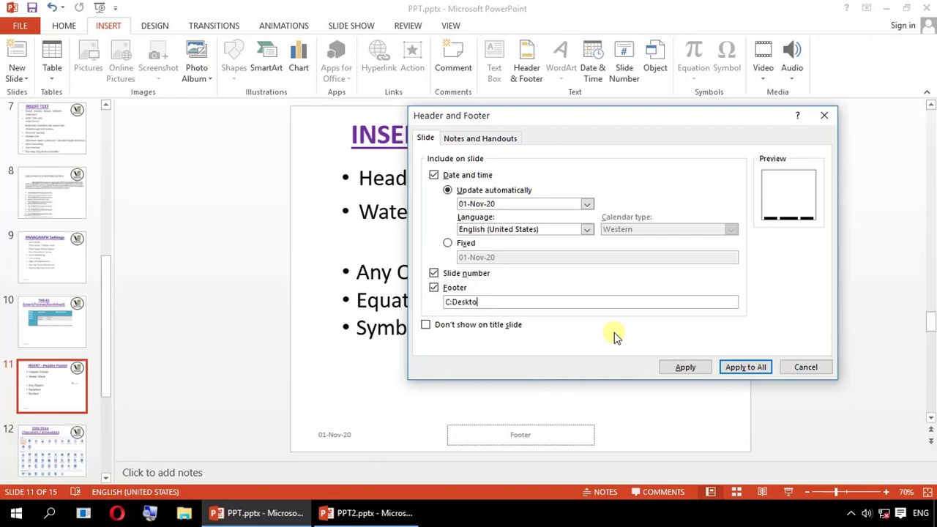
{"action": "key", "text": "BackSpace"}
{"action": "key", "text": "BackSpace"}
{"action": "key", "text": "BackSpace"}
{"action": "type", "text": "PPT/"}
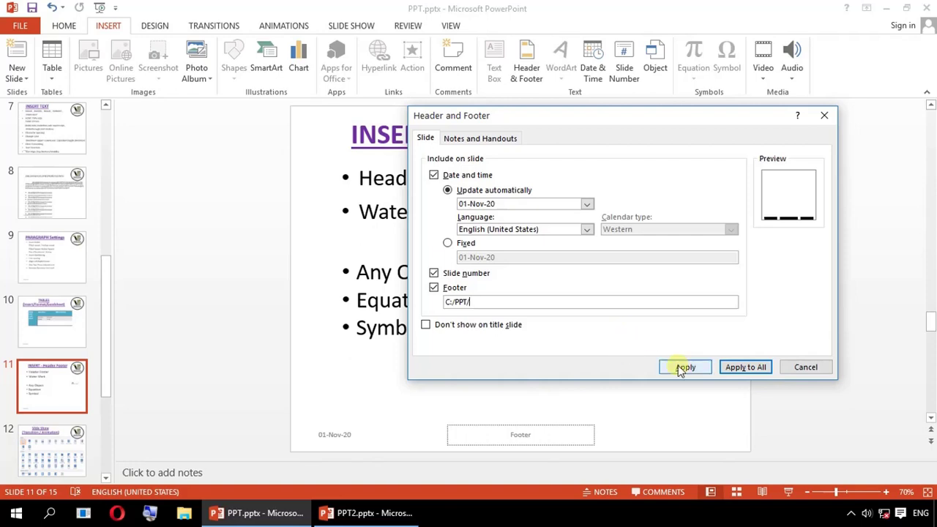
{"action": "left_click", "coordinate": [744, 369]}
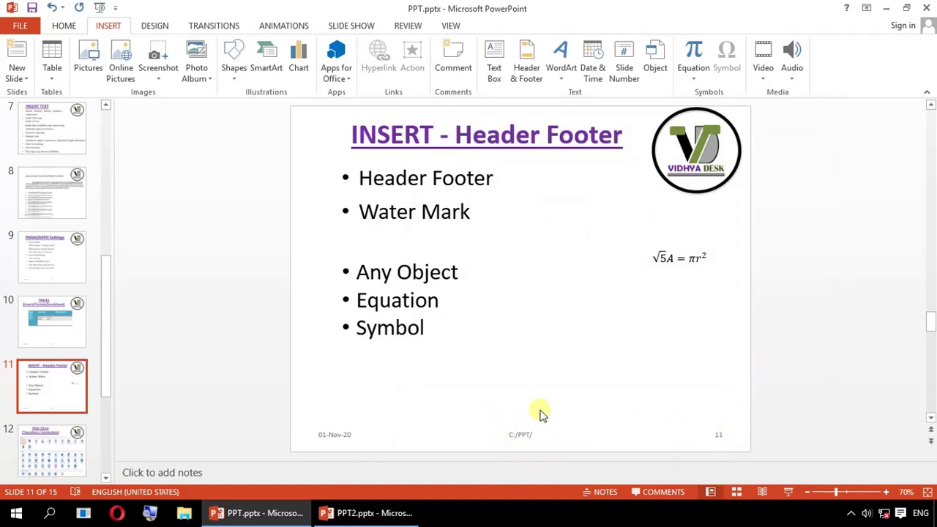
{"action": "mouse_move", "coordinate": [498, 450]}
{"action": "left_mouse_down"}
{"action": "mouse_move", "coordinate": [541, 432]}
{"action": "mouse_move", "coordinate": [519, 424]}
{"action": "left_mouse_up"}
{"action": "left_click", "coordinate": [529, 437]}
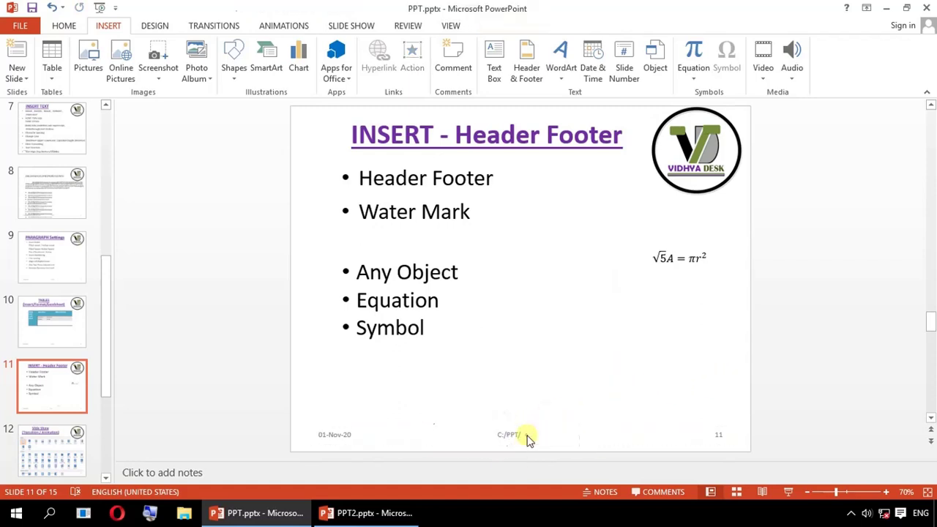
{"action": "left_click", "coordinate": [515, 435]}
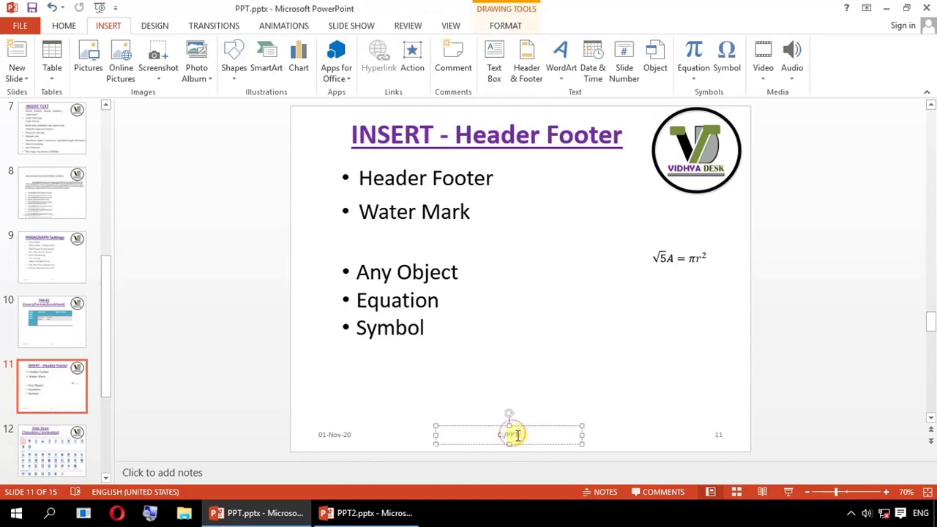
{"action": "left_click", "coordinate": [339, 436]}
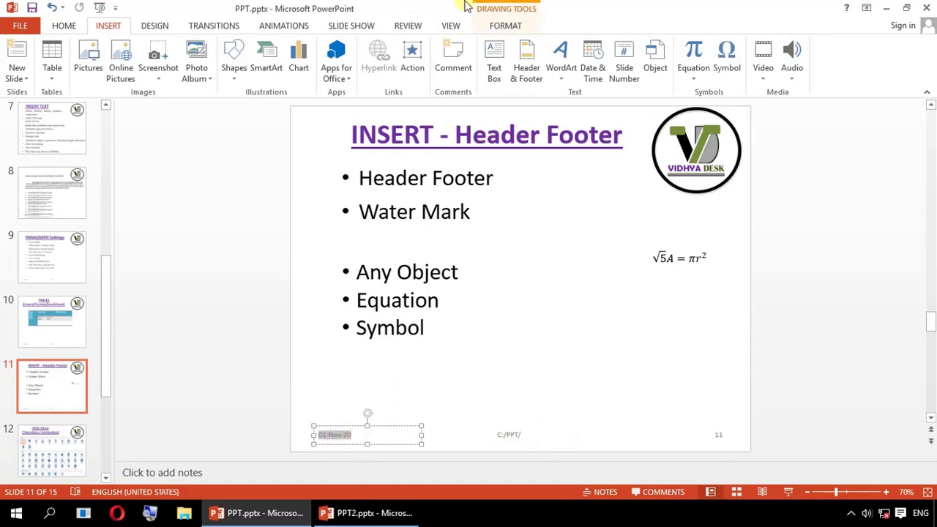
{"action": "left_click", "coordinate": [524, 85]}
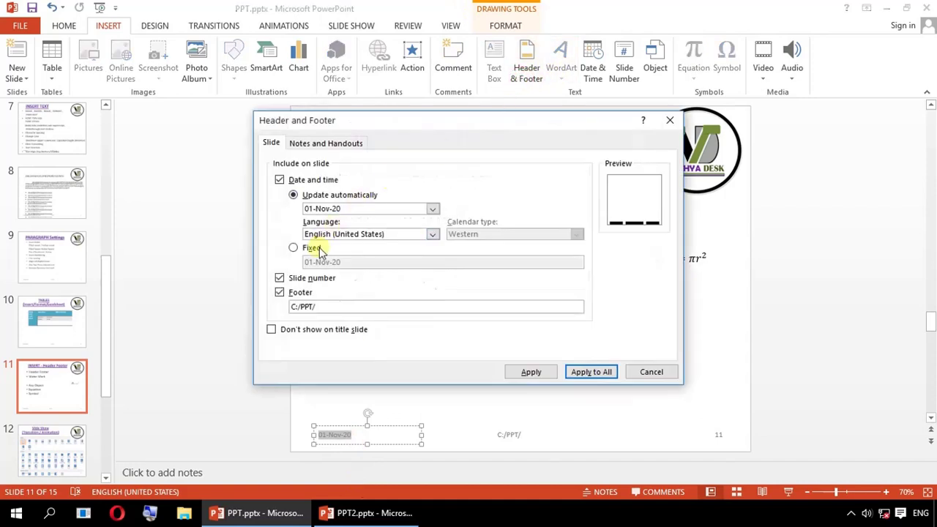
{"action": "left_click", "coordinate": [293, 247]}
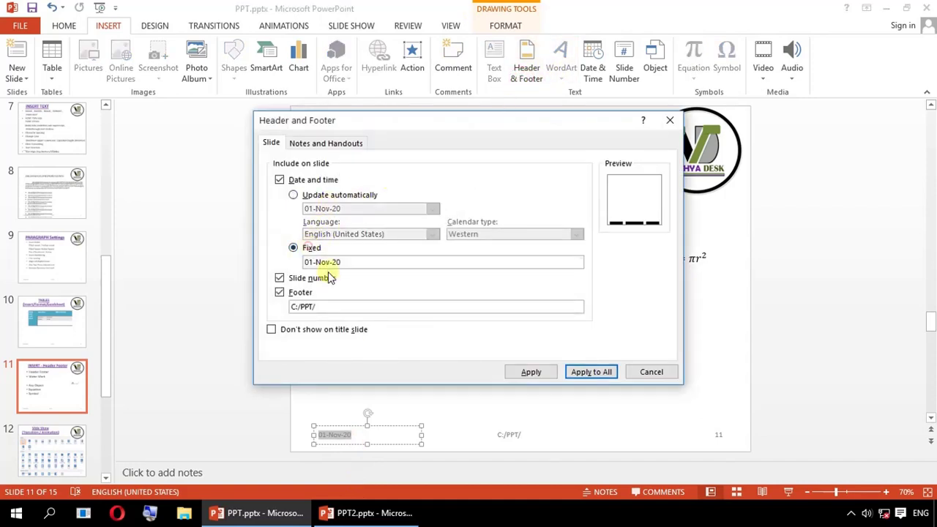
{"action": "left_click_drag", "start_coordinate": [359, 264], "coordinate": [287, 265]}
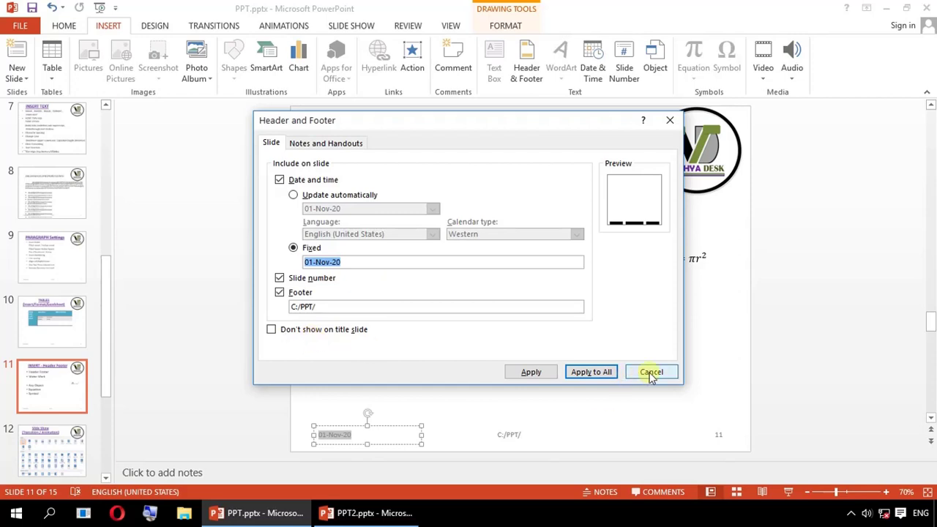
{"action": "left_click", "coordinate": [333, 143]}
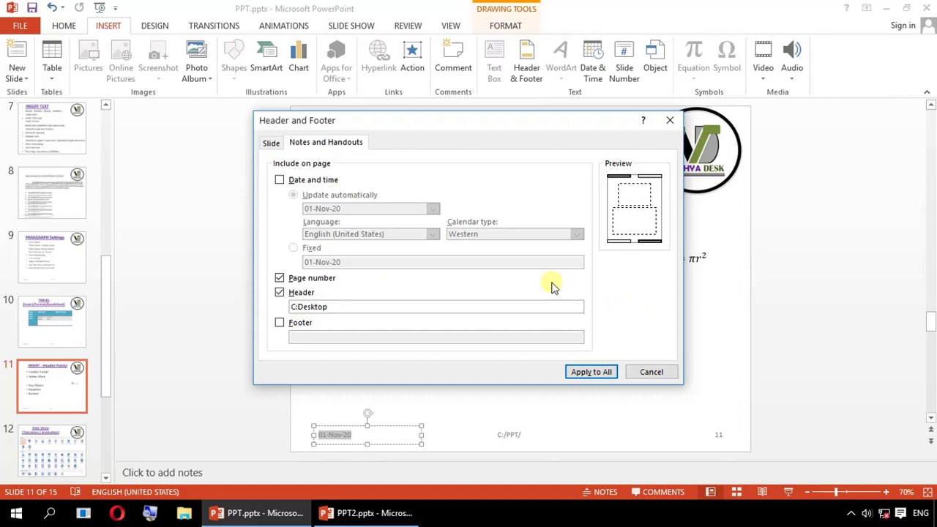
{"action": "left_click", "coordinate": [274, 145]}
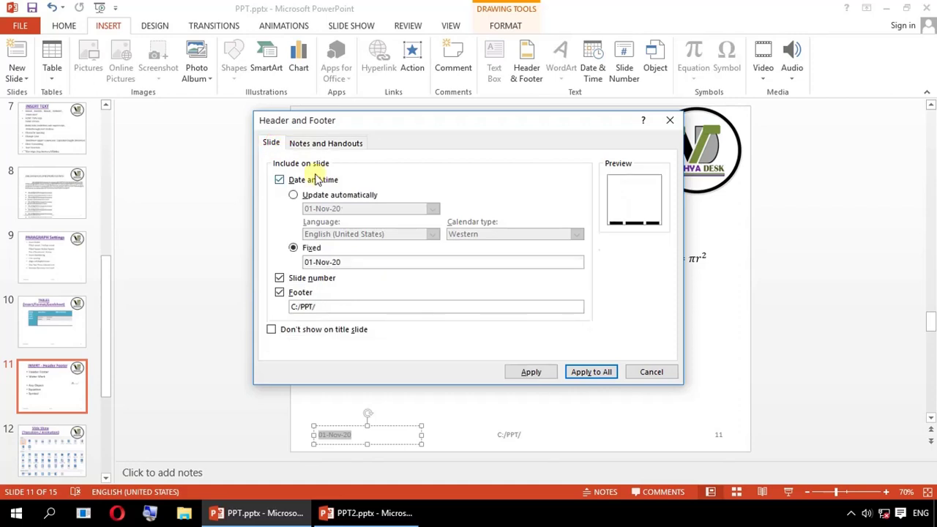
{"action": "left_click", "coordinate": [304, 311]}
{"action": "left_click", "coordinate": [663, 373]}
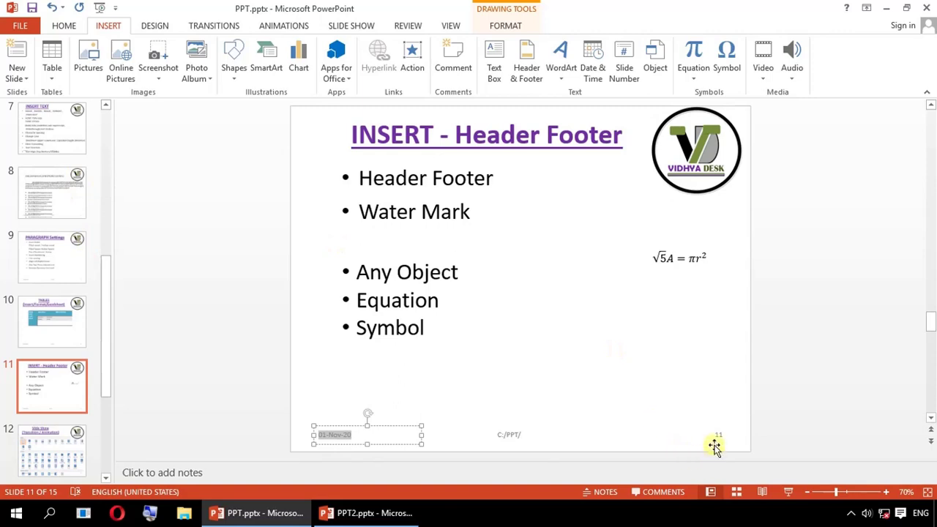
- Reopen Header and Footer, choose a fixed date, and view the Notes and Handouts settings
{"action": "left_click", "coordinate": [719, 436]}
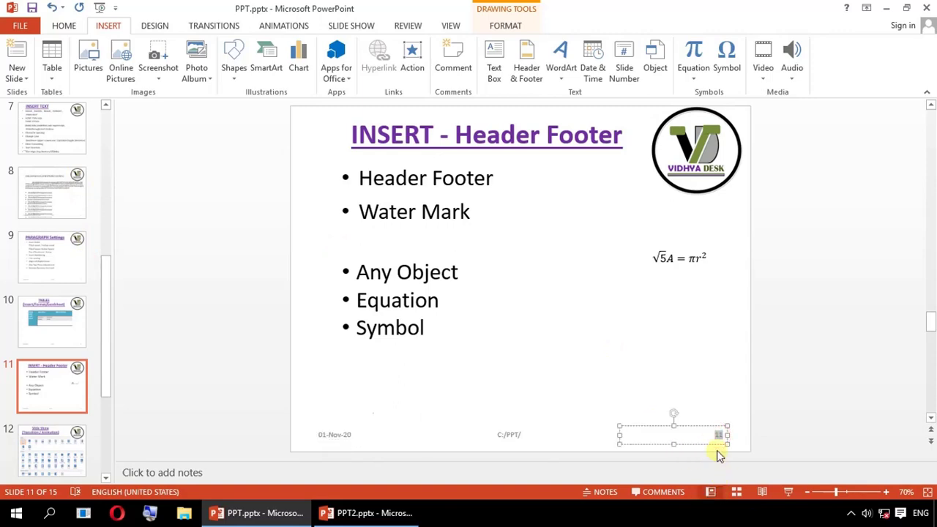
{"action": "left_click", "coordinate": [718, 334]}
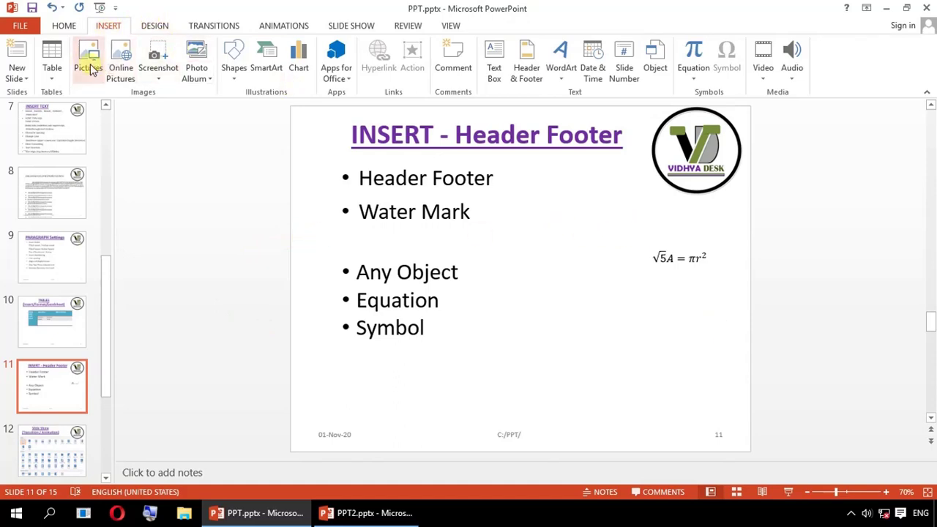
{"action": "left_click", "coordinate": [536, 83]}
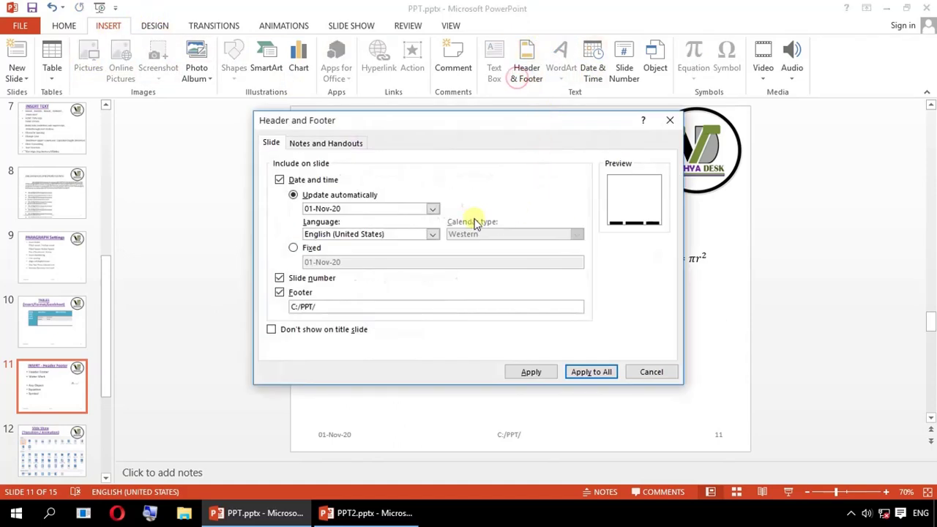
{"action": "left_click", "coordinate": [293, 248]}
{"action": "left_click", "coordinate": [334, 144]}
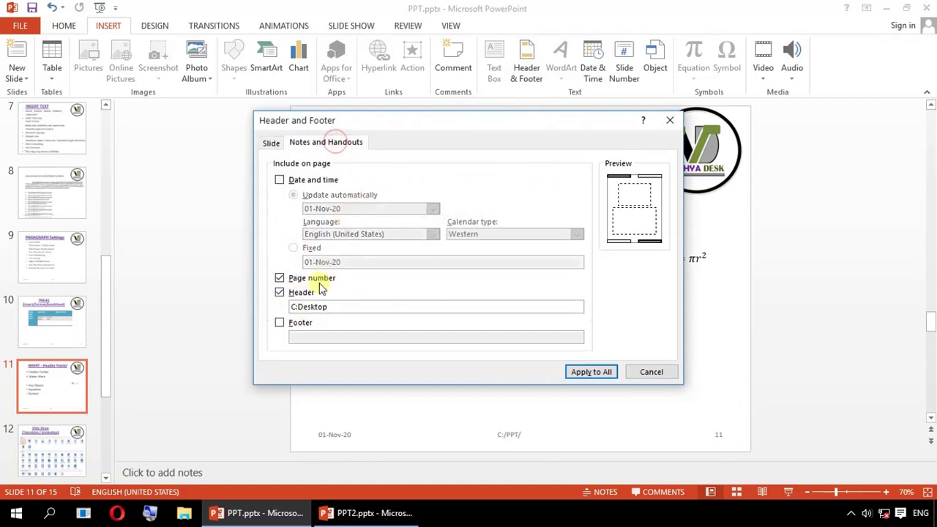
- Cancel Header and Footer, then open and dismiss the Pictures browser and Shapes gallery
{"action": "left_click", "coordinate": [641, 373]}
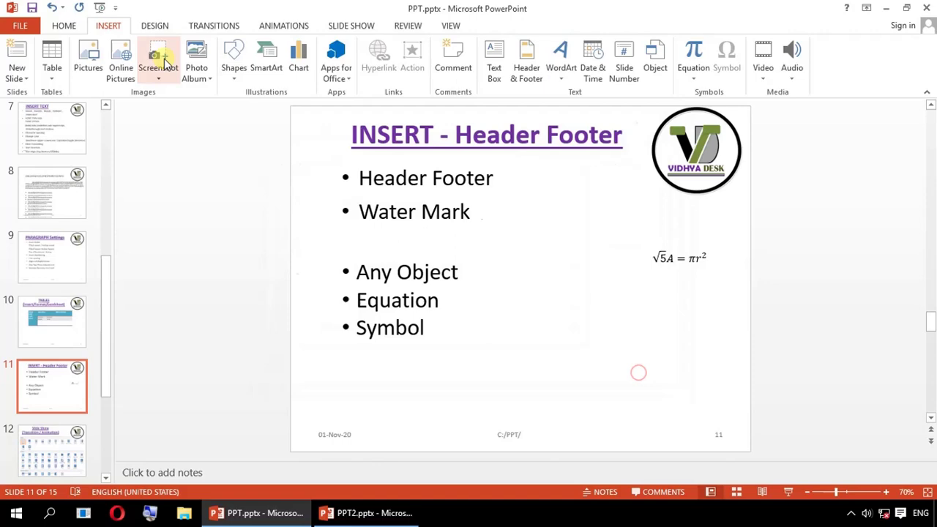
{"action": "left_click", "coordinate": [88, 73]}
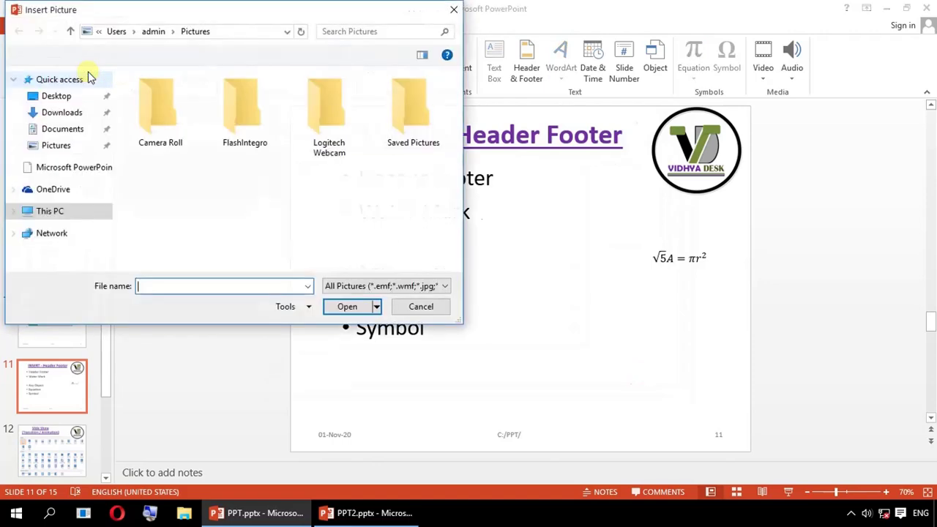
{"action": "left_click", "coordinate": [423, 306]}
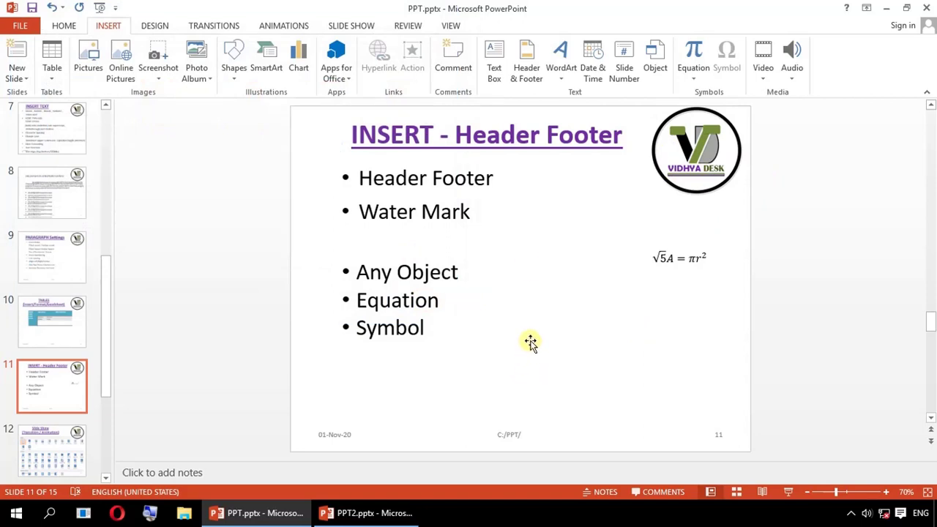
{"action": "left_click", "coordinate": [399, 272]}
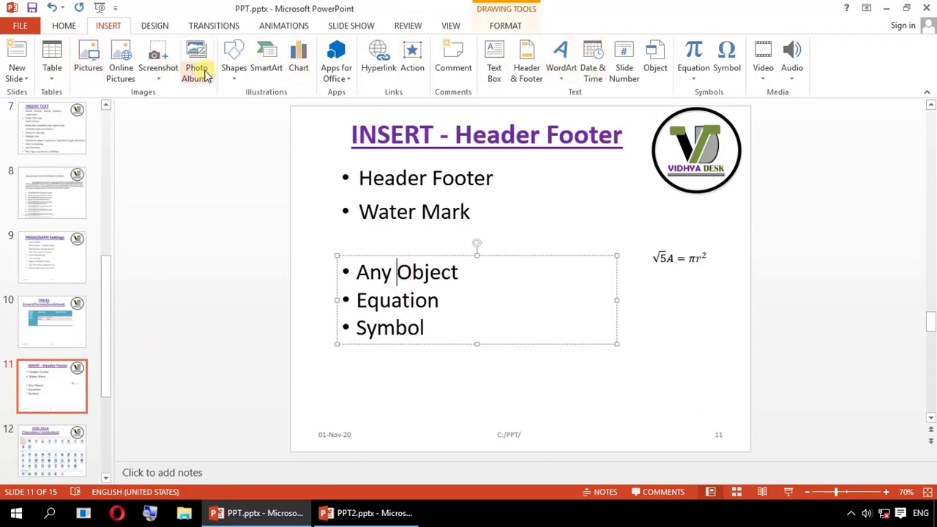
{"action": "left_click", "coordinate": [232, 73]}
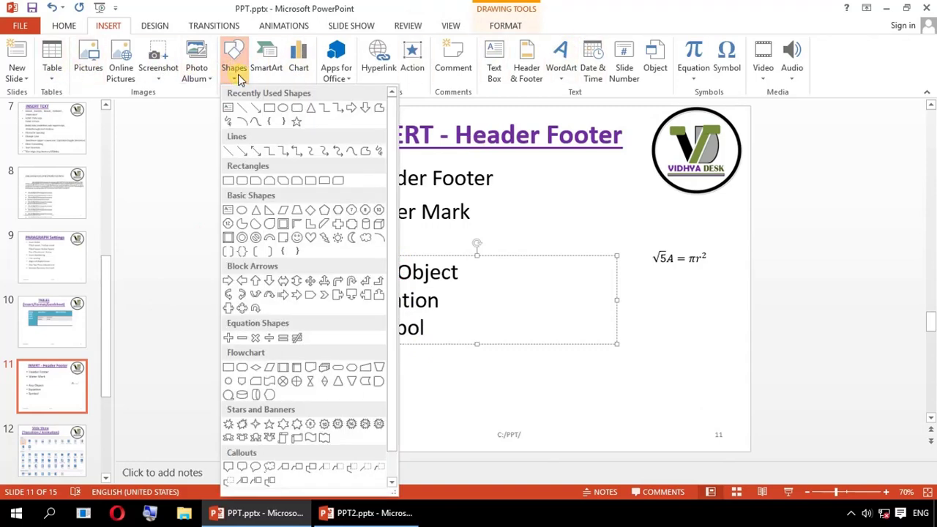
{"action": "left_click", "coordinate": [662, 54]}
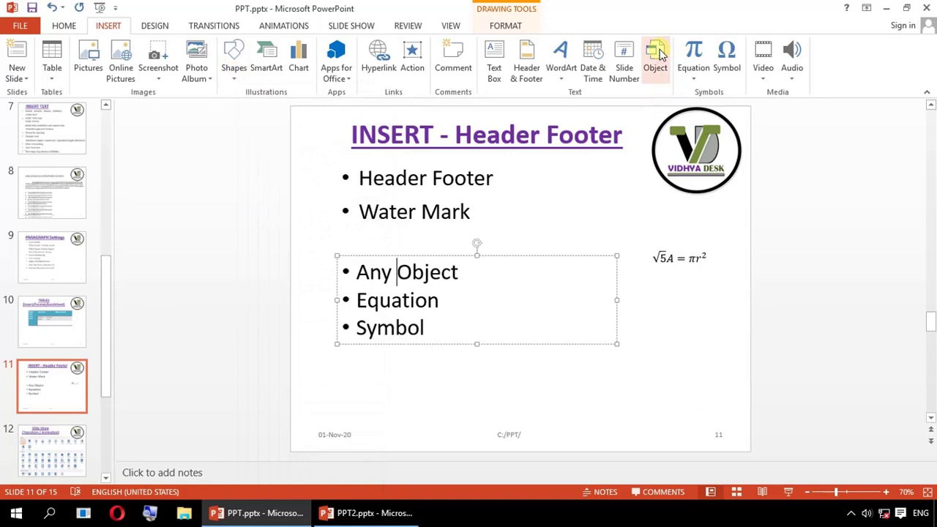
{"action": "left_click", "coordinate": [661, 54]}
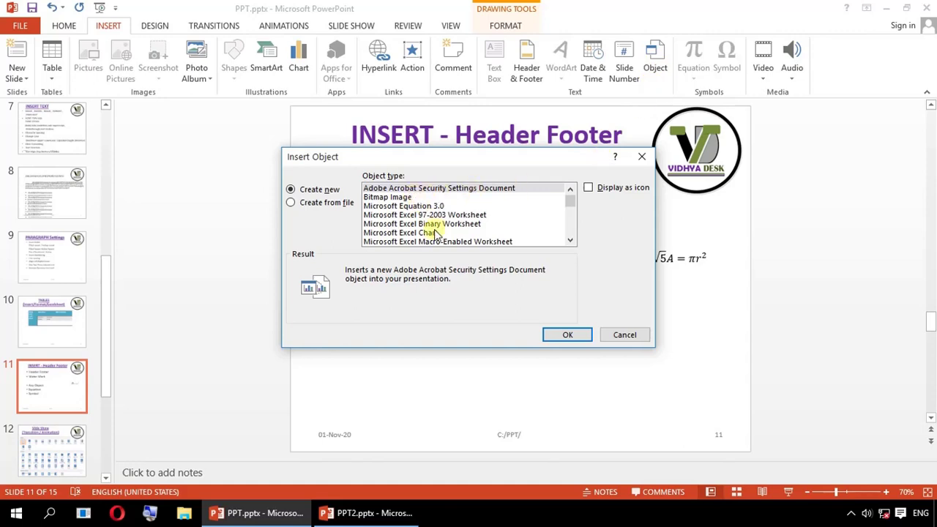
{"action": "left_click", "coordinate": [462, 225]}
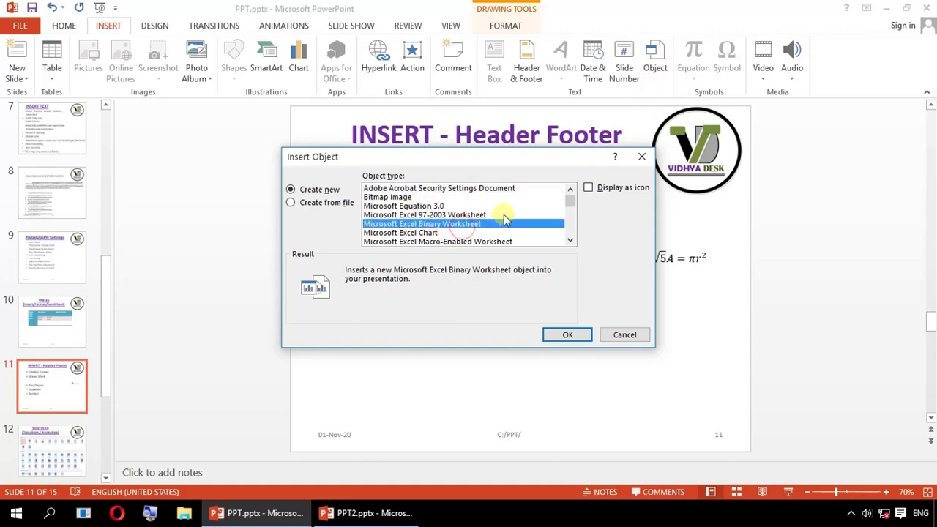
{"action": "left_click", "coordinate": [500, 232]}
{"action": "left_click", "coordinate": [502, 242]}
{"action": "scroll", "coordinate": [550, 215], "scroll_direction": "down", "scroll_amount": 2}
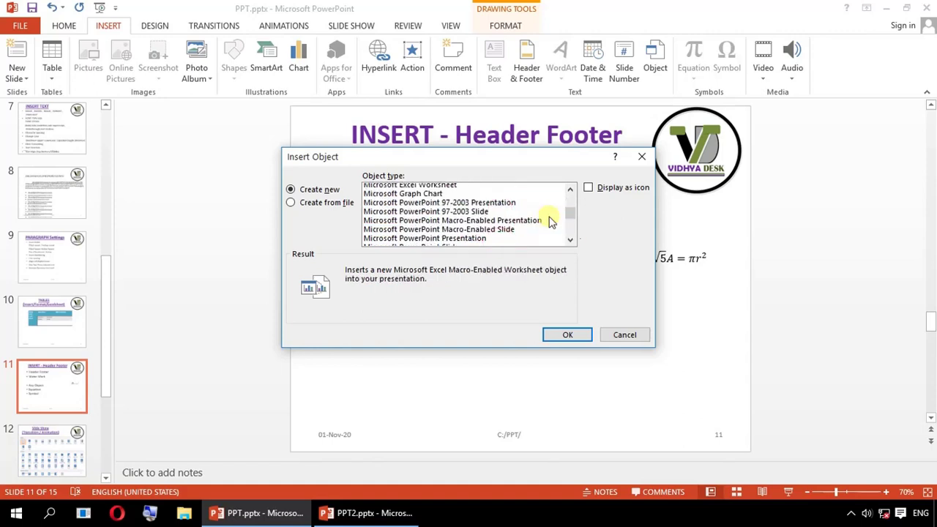
{"action": "scroll", "coordinate": [548, 217], "scroll_direction": "down", "scroll_amount": 2}
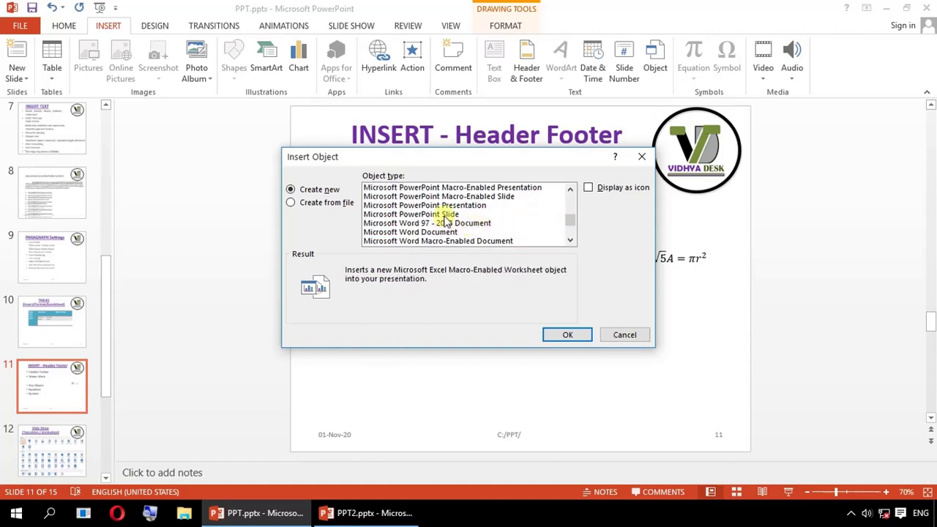
{"action": "left_click", "coordinate": [446, 215]}
{"action": "left_click", "coordinate": [456, 232]}
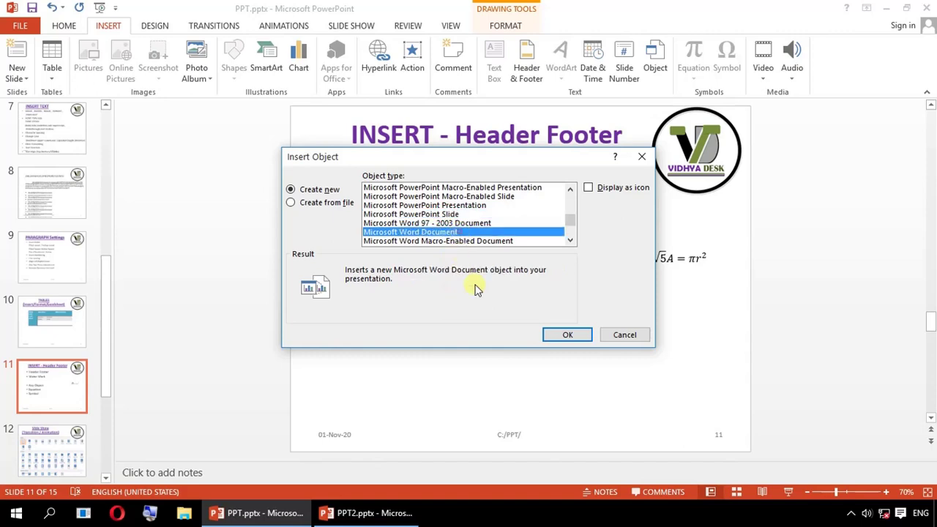
{"action": "scroll", "coordinate": [517, 224], "scroll_direction": "down", "scroll_amount": 2}
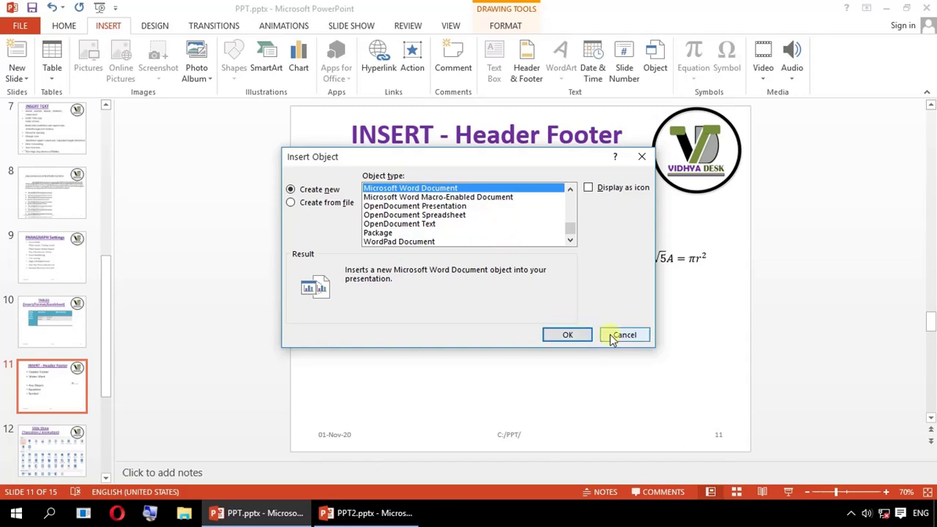
{"action": "left_click", "coordinate": [614, 337]}
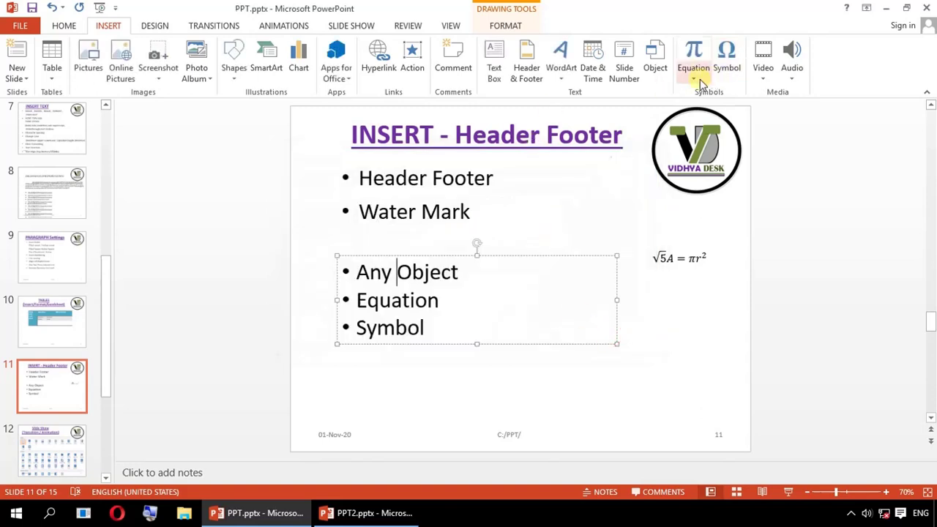
- Insert the Area of Circle formula into the existing equation, then select and delete it
{"action": "left_click", "coordinate": [459, 379]}
{"action": "left_click", "coordinate": [665, 258]}
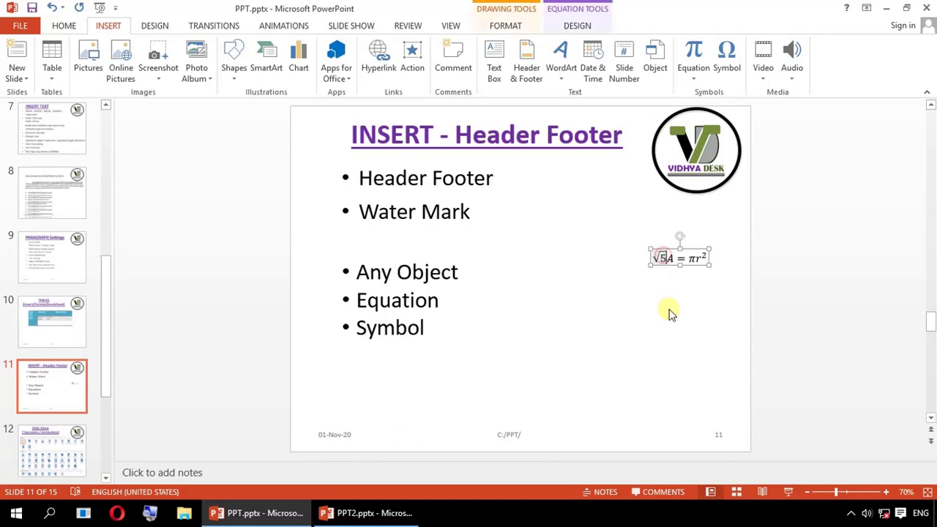
{"action": "left_click", "coordinate": [695, 80]}
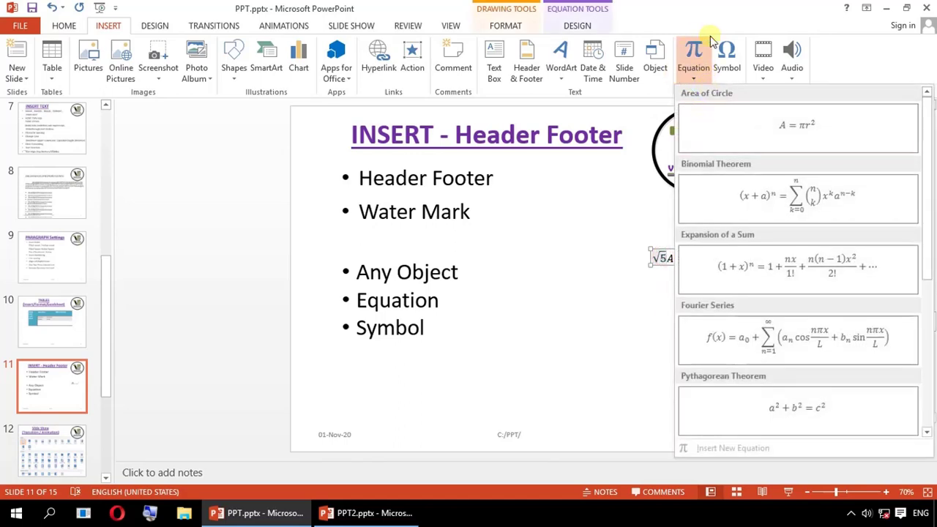
{"action": "left_click", "coordinate": [805, 131]}
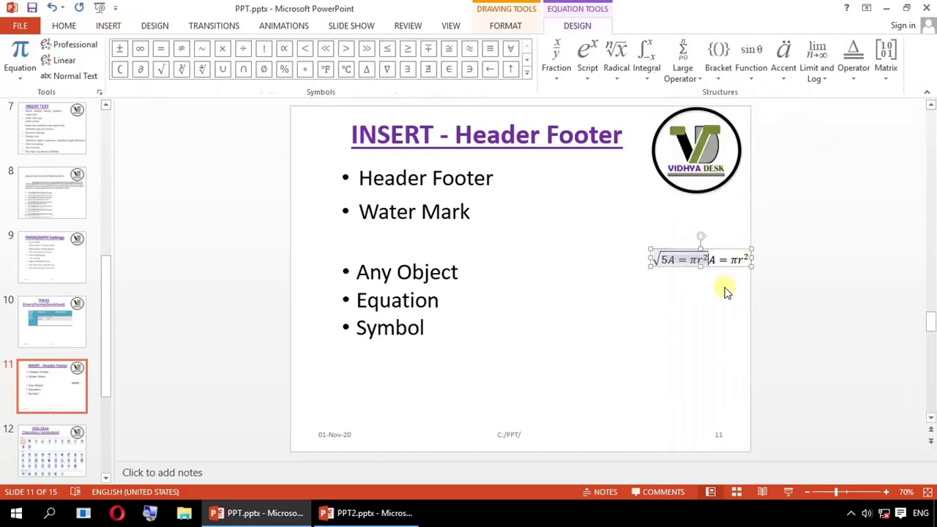
{"action": "left_click", "coordinate": [705, 327]}
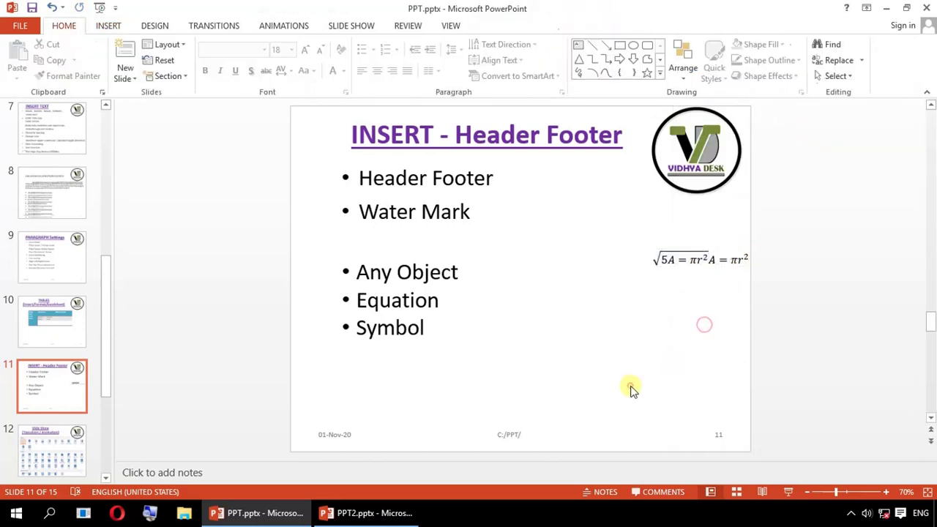
{"action": "left_click", "coordinate": [674, 269]}
{"action": "key", "text": "Delete"}
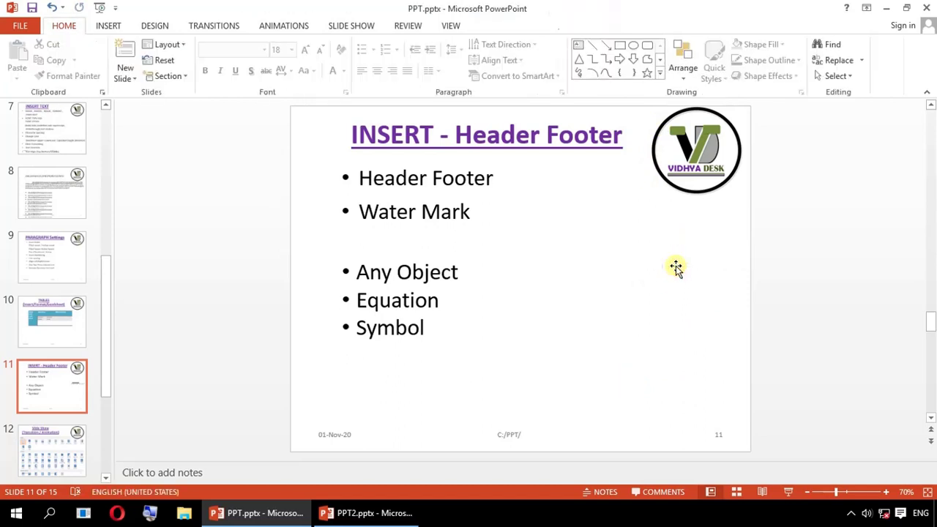
- Insert the Area of Circle equation A = πr² and widen its box beside the bullets
{"action": "left_click", "coordinate": [110, 27]}
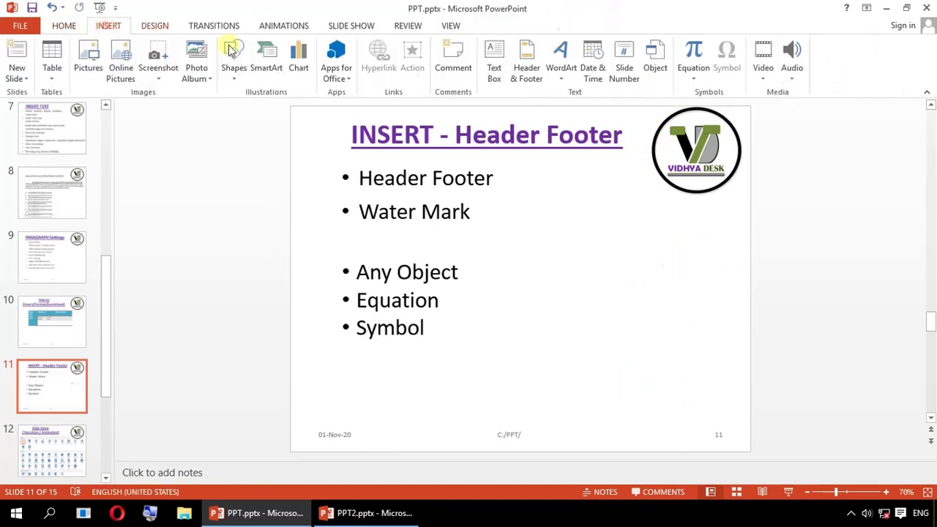
{"action": "left_click", "coordinate": [693, 77]}
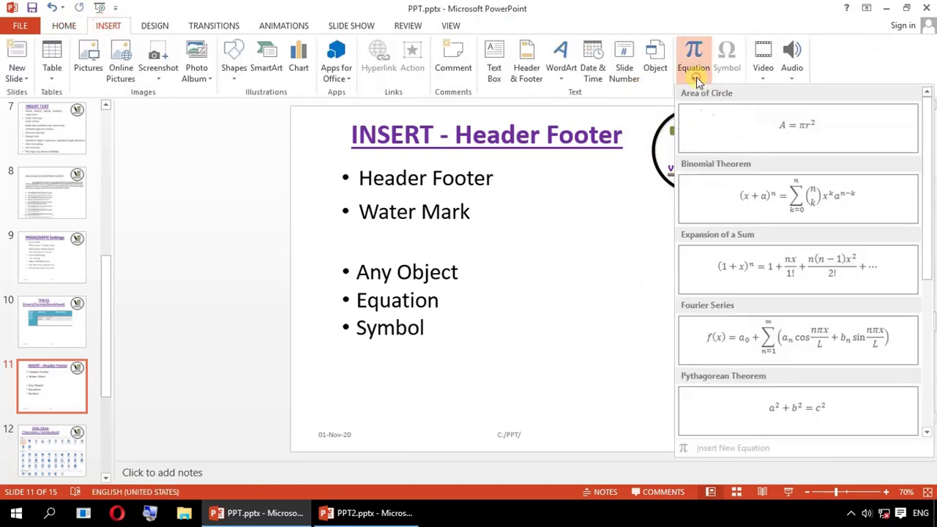
{"action": "left_click", "coordinate": [764, 135]}
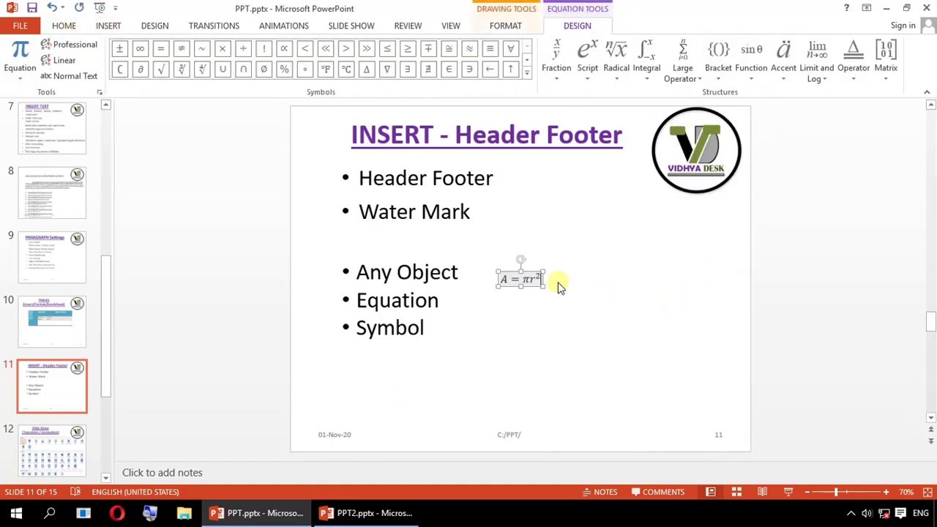
{"action": "left_click_drag", "start_coordinate": [542, 284], "coordinate": [705, 331]}
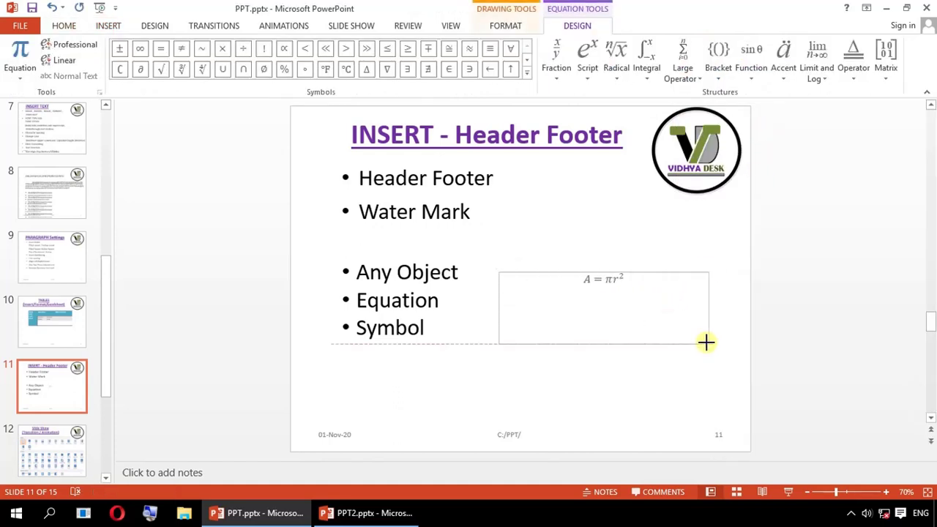
{"action": "left_click", "coordinate": [605, 280]}
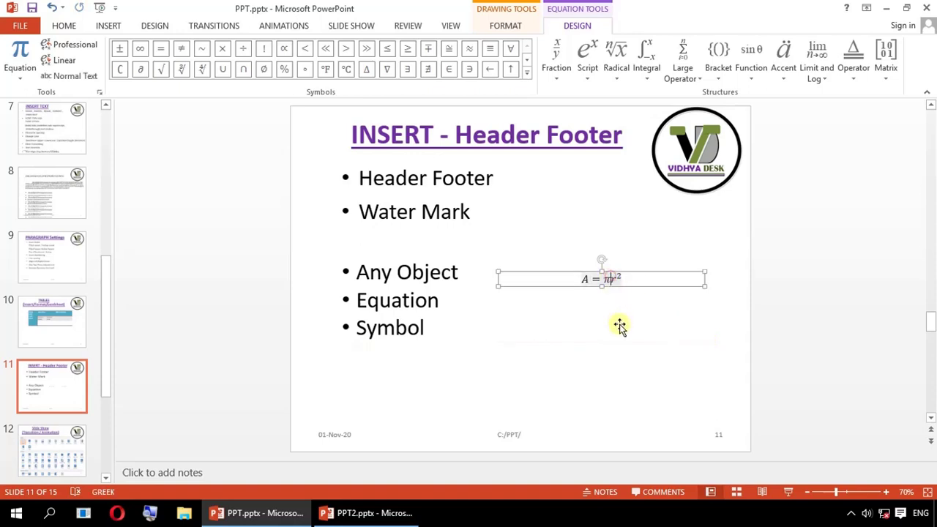
{"action": "left_click", "coordinate": [620, 278]}
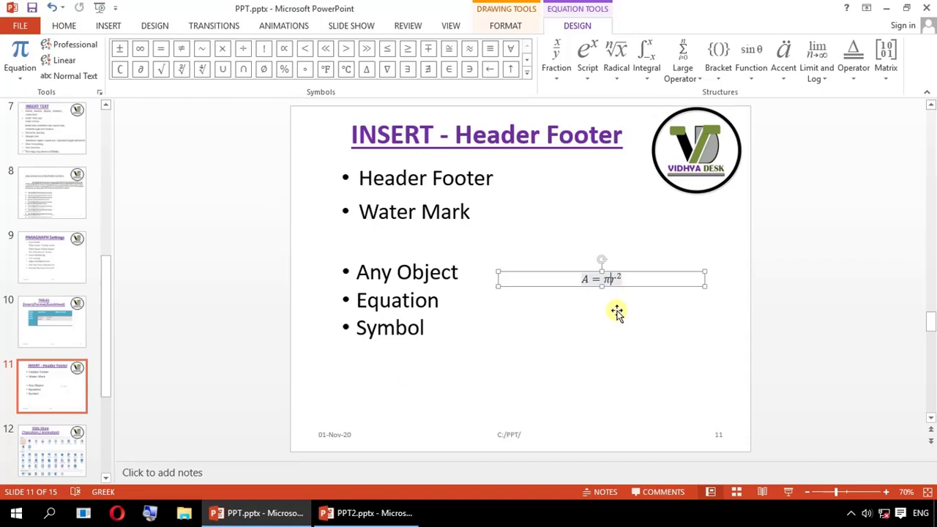
{"action": "left_click", "coordinate": [617, 313]}
{"action": "left_click", "coordinate": [615, 311]}
{"action": "left_click", "coordinate": [608, 278]}
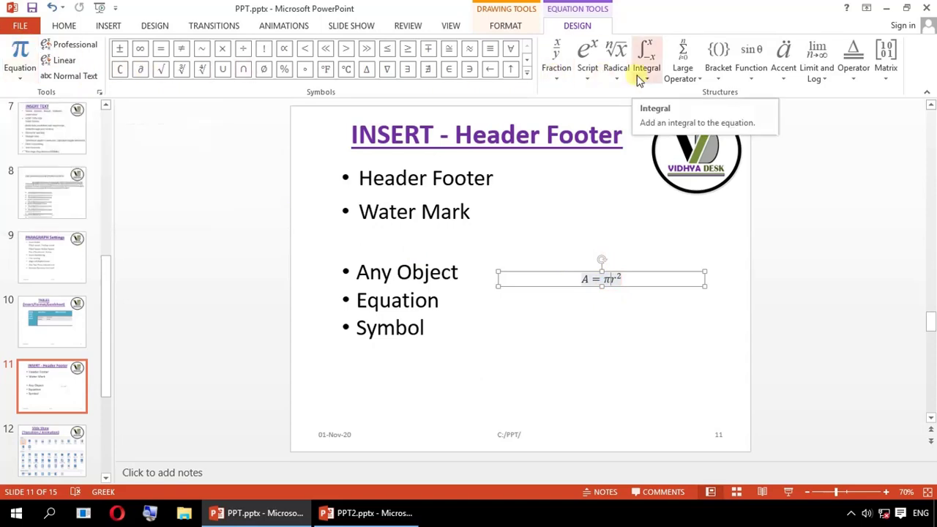
- Insert an empty 2×2 matrix after π in the equation A = πr²
{"action": "left_click", "coordinate": [590, 81]}
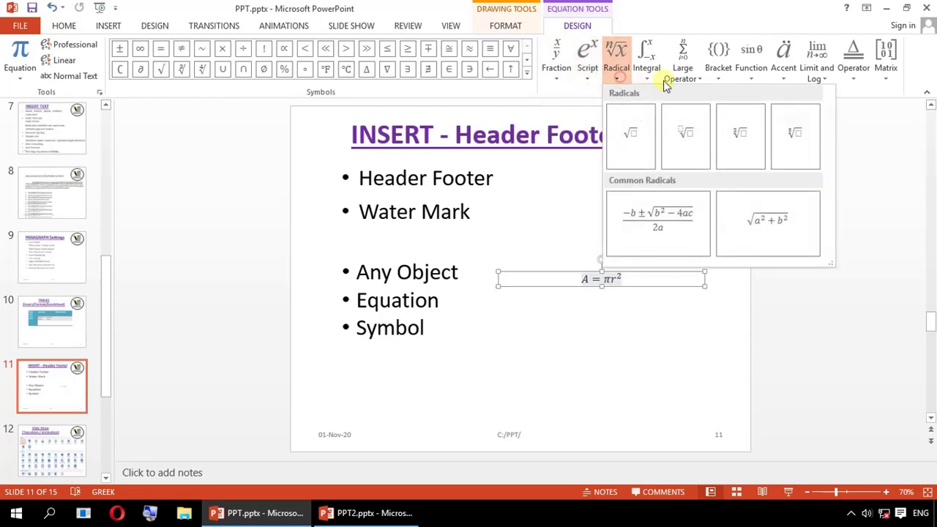
{"action": "mouse_move", "coordinate": [659, 77]}
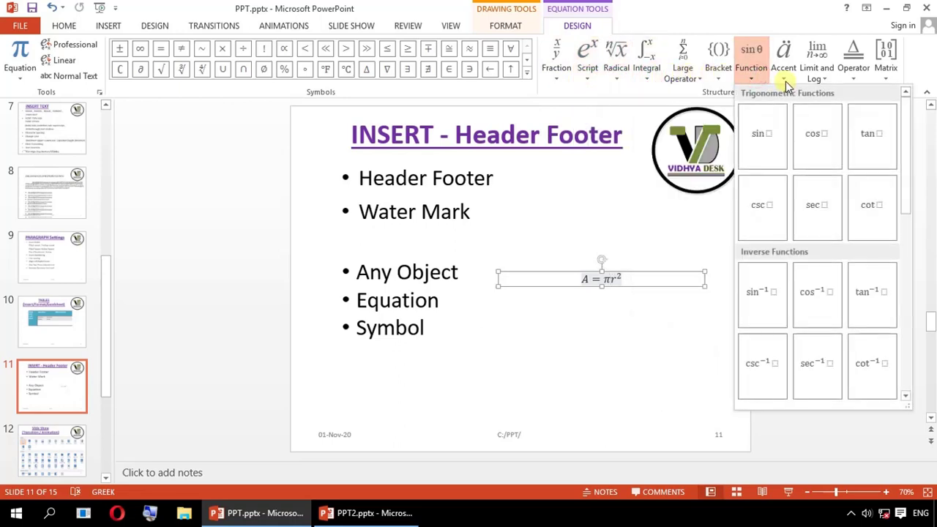
{"action": "mouse_move", "coordinate": [786, 81]}
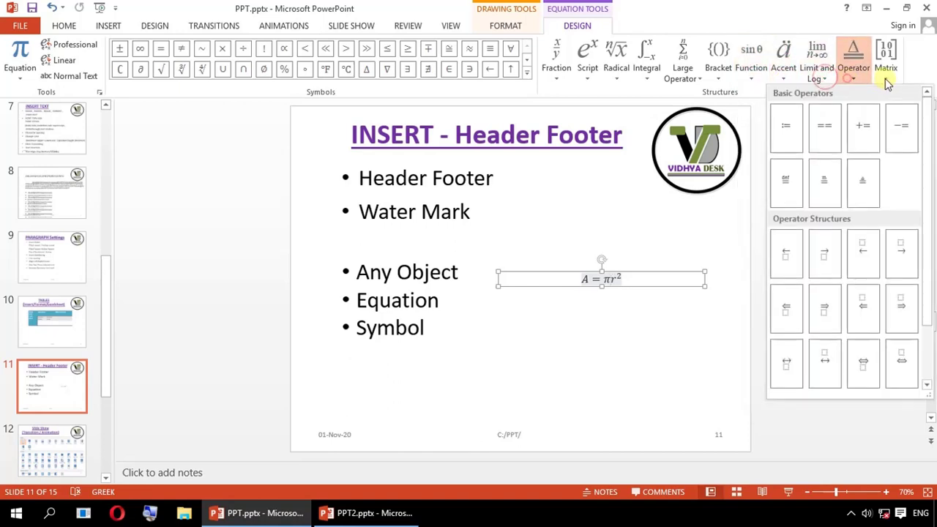
{"action": "mouse_move", "coordinate": [886, 82]}
{"action": "left_click", "coordinate": [729, 210]}
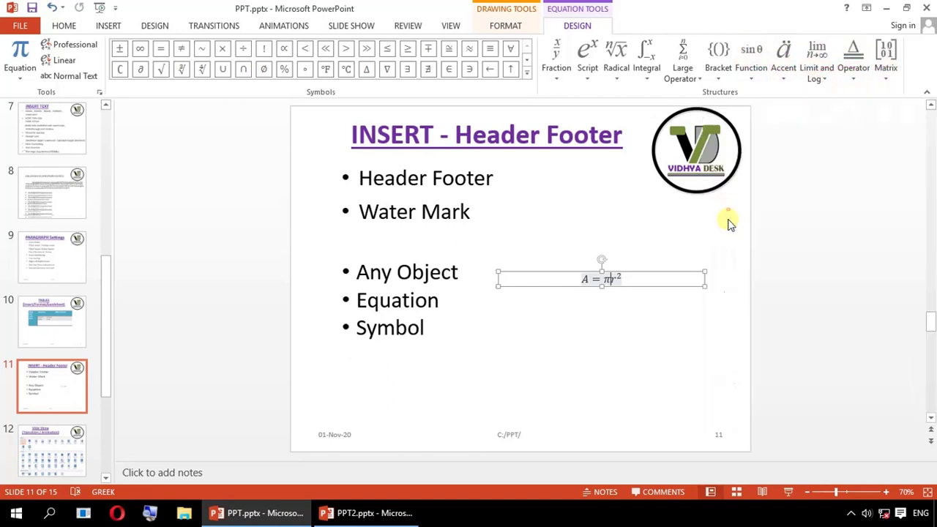
{"action": "left_click", "coordinate": [653, 352]}
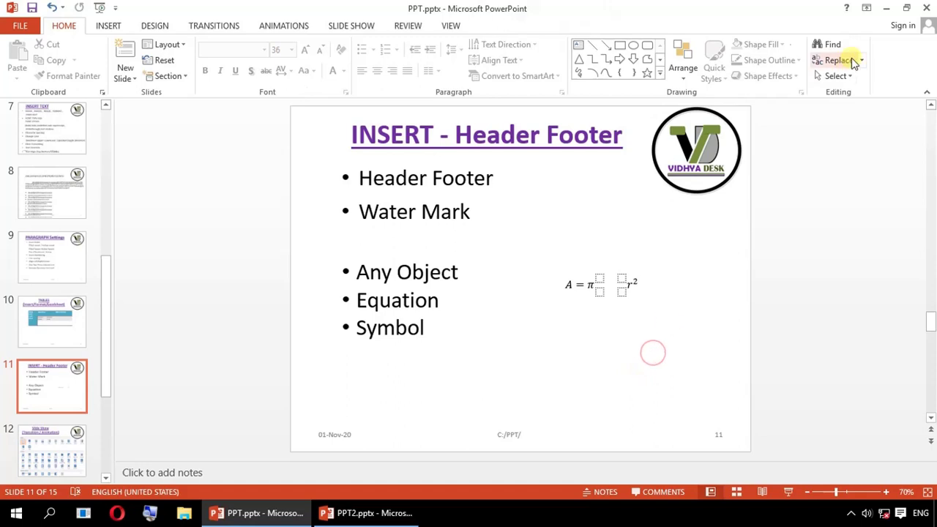
- Insert a 2×2 matrix after A and fill its slots with 1 and 11
{"action": "left_click", "coordinate": [573, 284]}
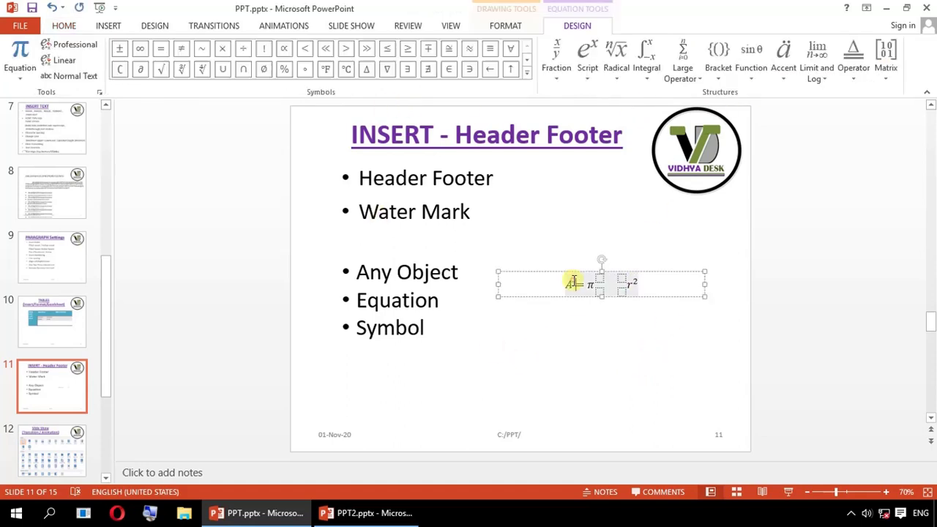
{"action": "left_click", "coordinate": [886, 73]}
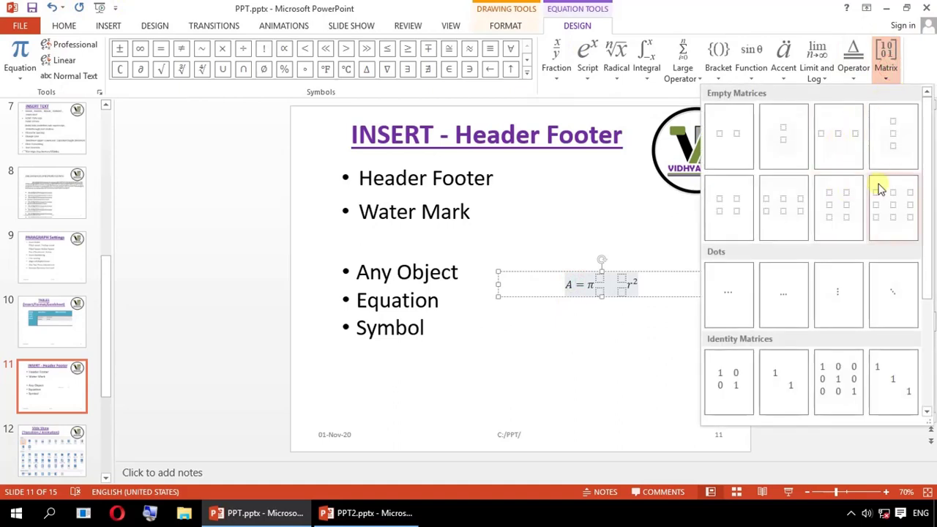
{"action": "left_click", "coordinate": [735, 206]}
{"action": "left_click", "coordinate": [562, 279]}
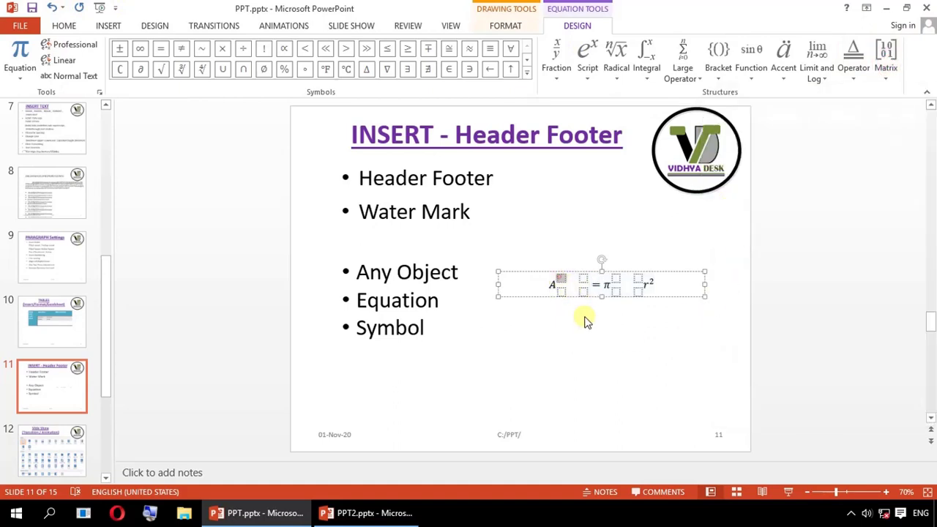
{"action": "type", "text": "1"}
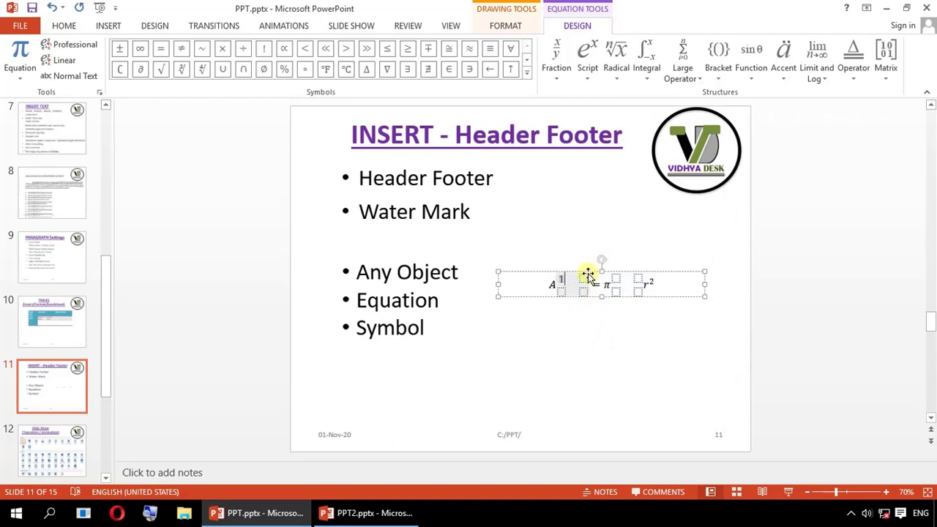
{"action": "left_click", "coordinate": [586, 278]}
{"action": "type", "text": "1"}
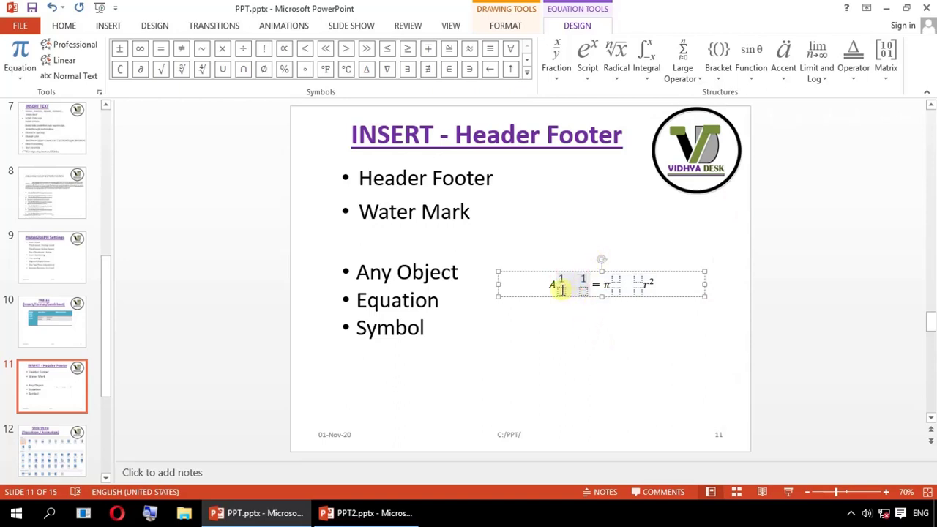
{"action": "type", "text": "1"}
{"action": "left_click", "coordinate": [633, 333]}
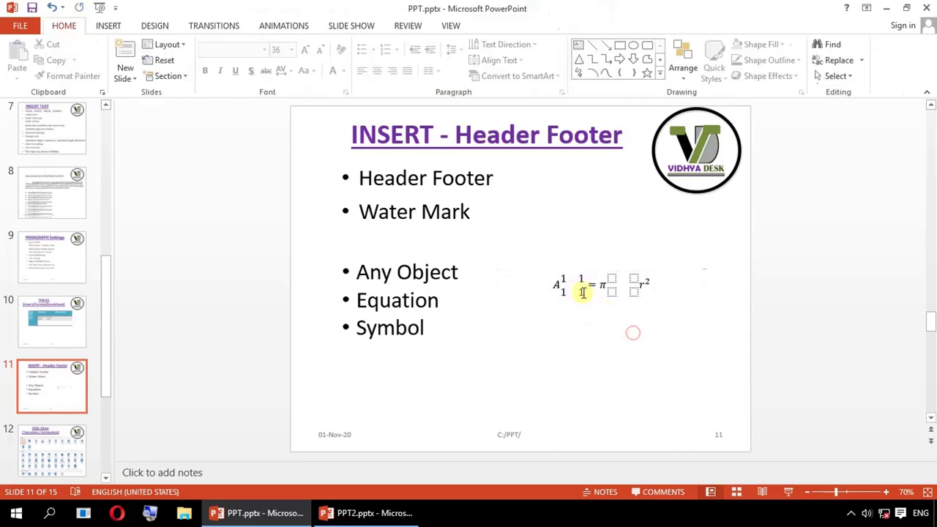
- Reselect the new 1 entries in the equation, then click off it
{"action": "left_click", "coordinate": [575, 278]}
{"action": "left_click_drag", "start_coordinate": [579, 270], "coordinate": [599, 297]}
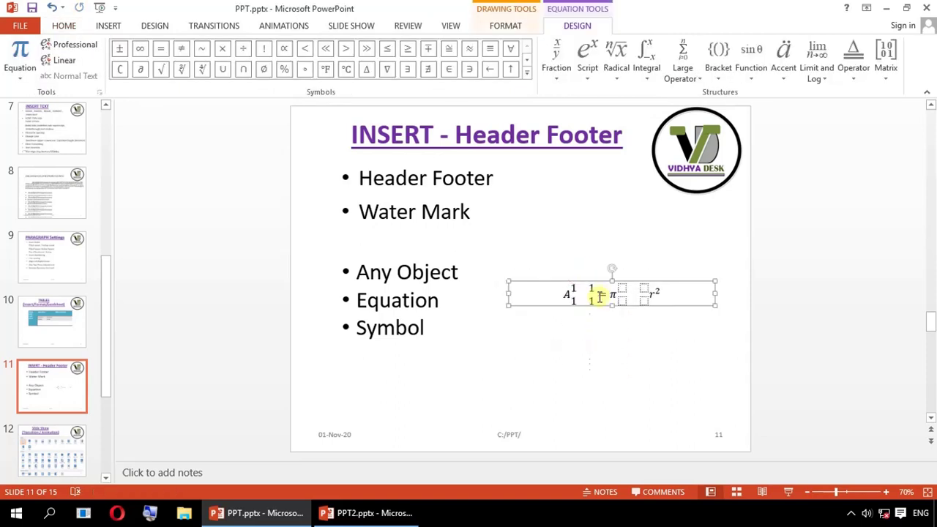
{"action": "left_click", "coordinate": [716, 315]}
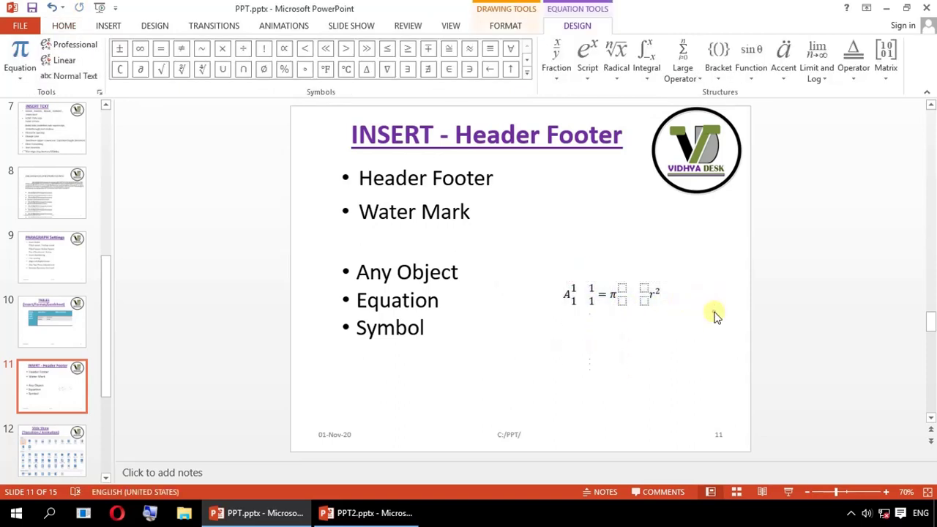
{"action": "left_click", "coordinate": [593, 291]}
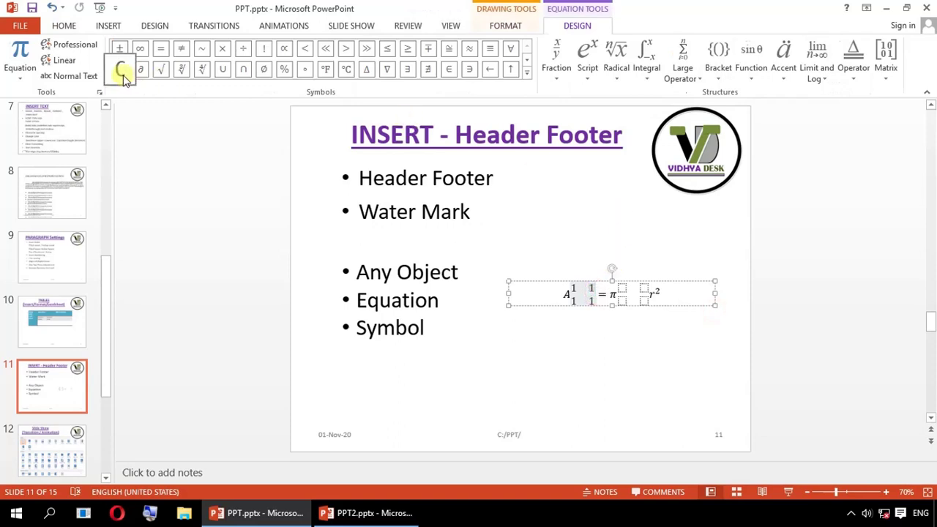
{"action": "left_click", "coordinate": [550, 334]}
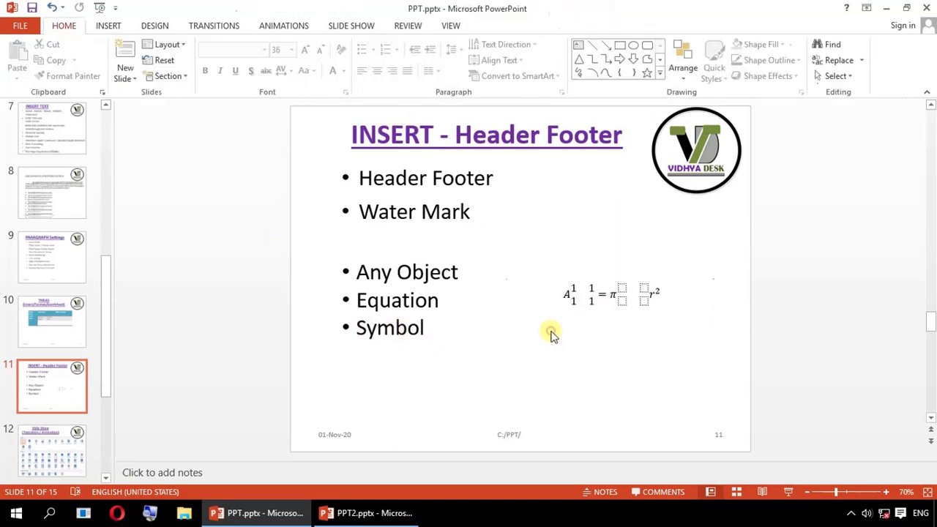
- Place the insertion point right after the word Symbol in the slide 11 bullet list
{"action": "left_click", "coordinate": [576, 330]}
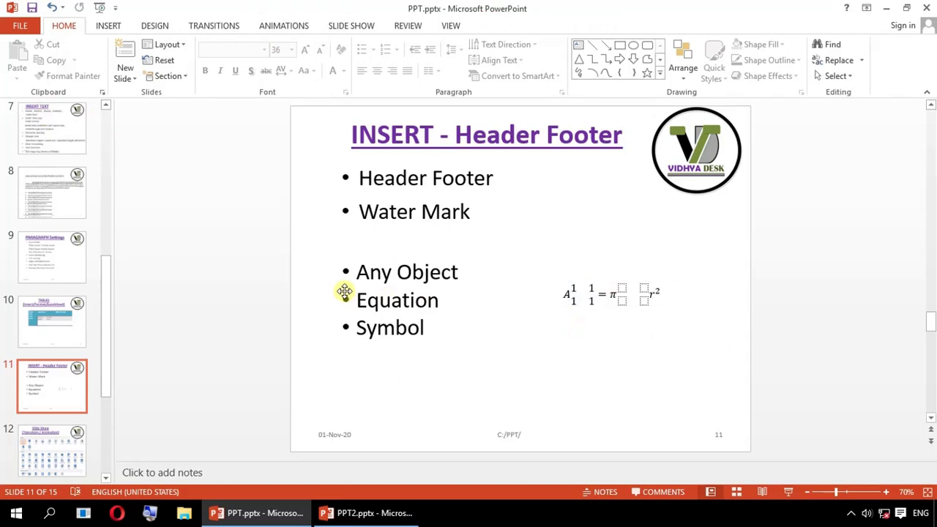
{"action": "left_click", "coordinate": [109, 25]}
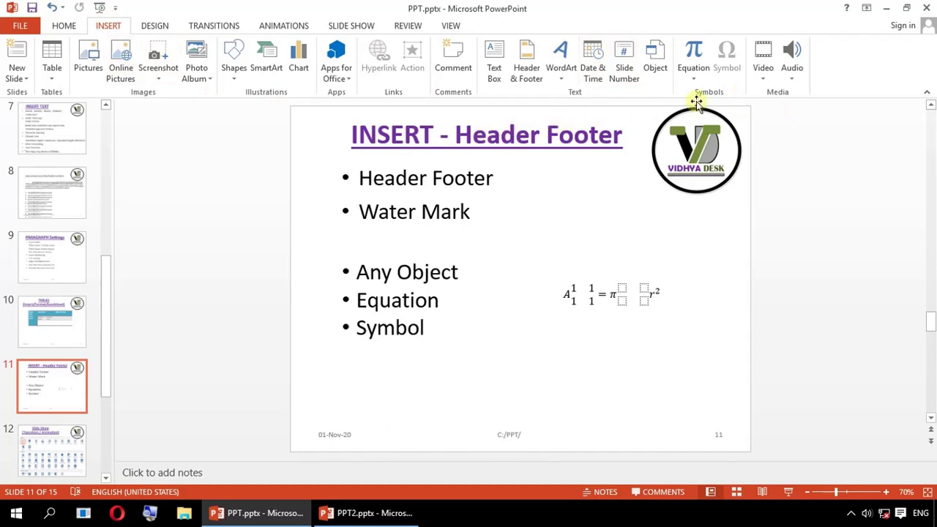
{"action": "left_click", "coordinate": [527, 296]}
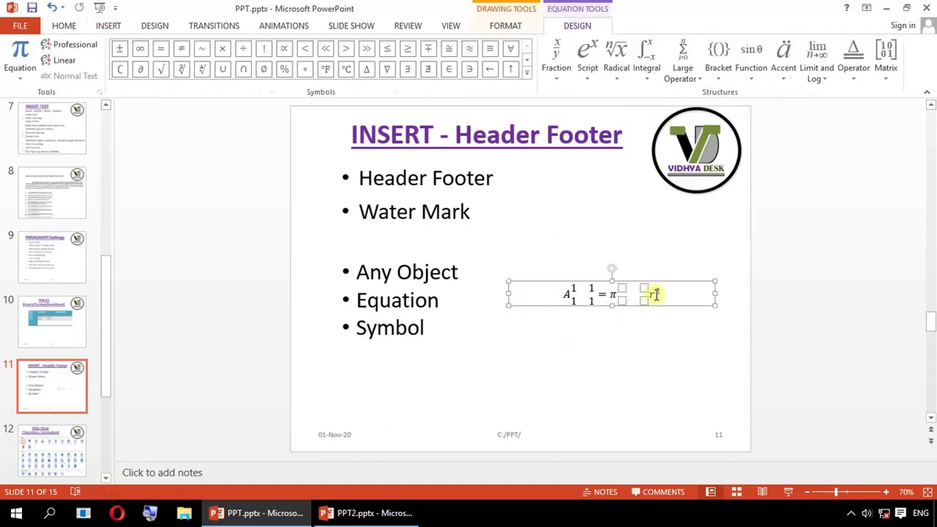
{"action": "left_click", "coordinate": [597, 196]}
{"action": "left_click", "coordinate": [108, 26]}
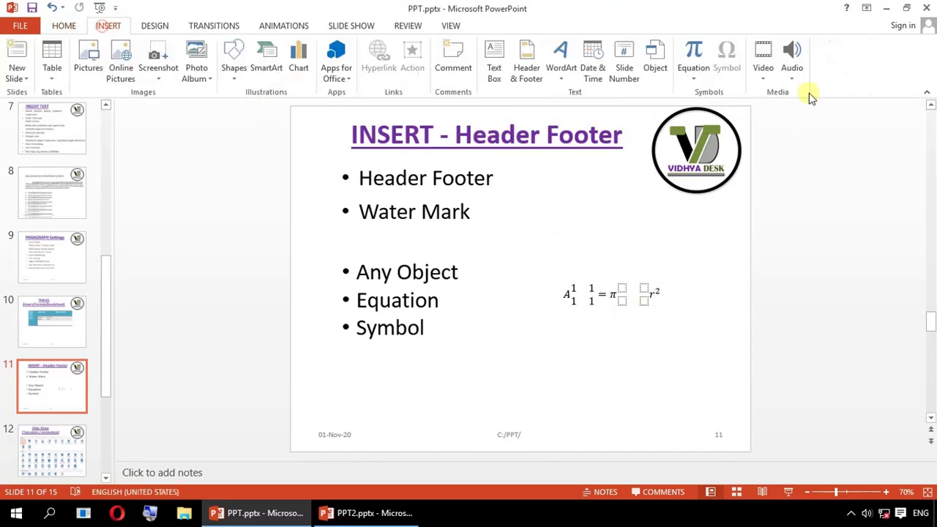
{"action": "left_click", "coordinate": [477, 212]}
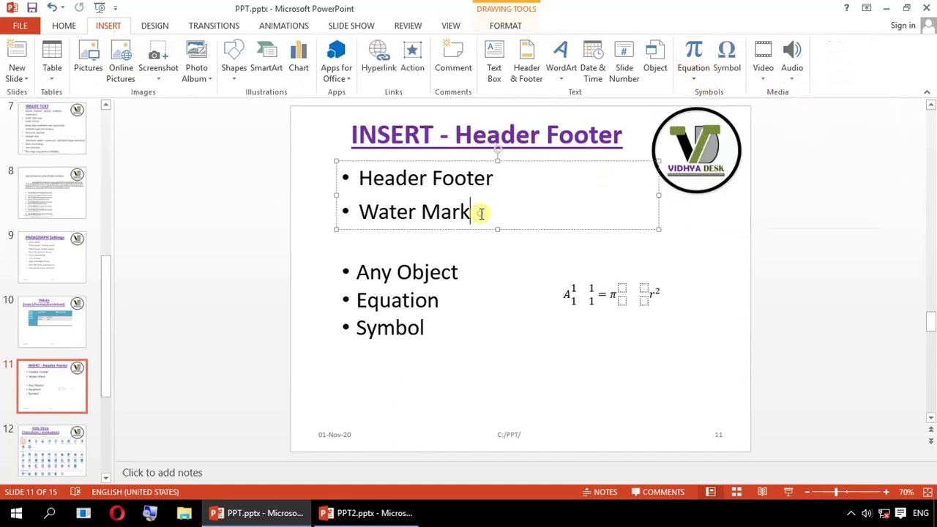
{"action": "left_click", "coordinate": [422, 327]}
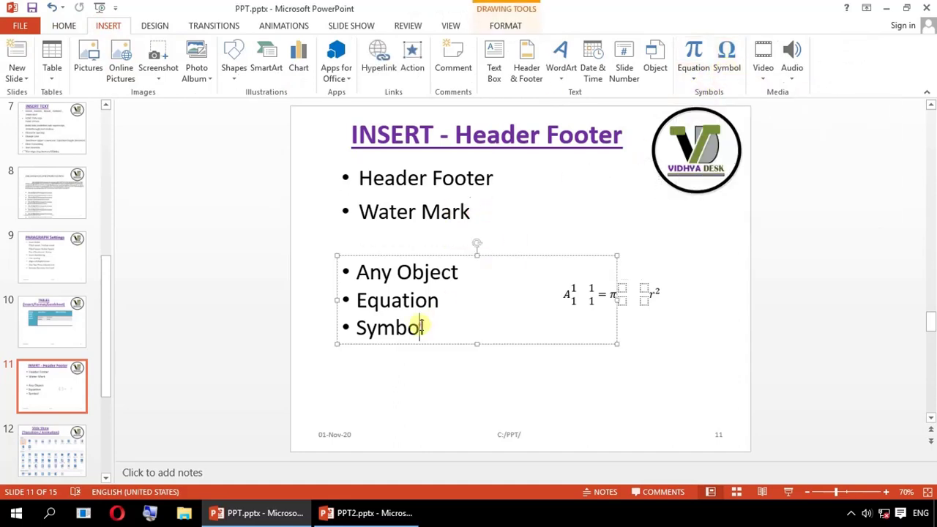
- Insert the µ micro sign from the Latin-1 Supplement subset after Symbol
{"action": "left_click", "coordinate": [727, 66]}
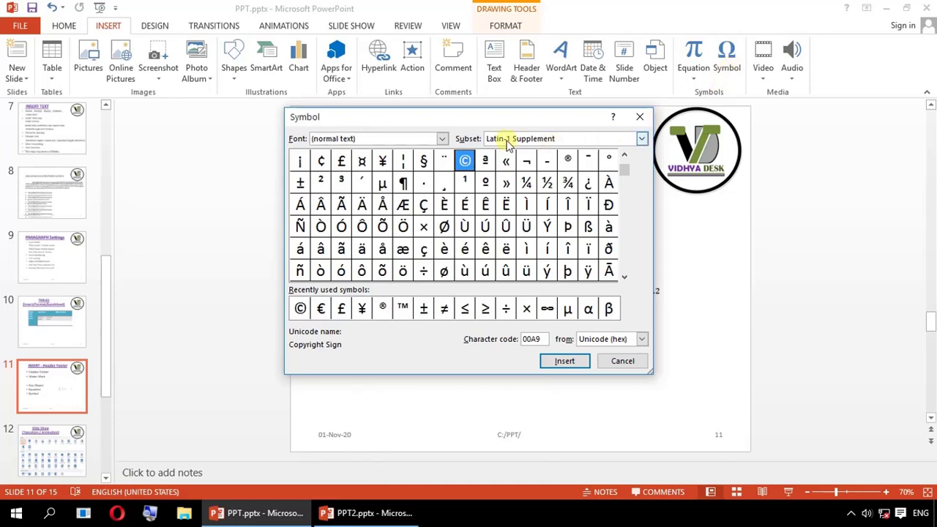
{"action": "left_click", "coordinate": [443, 139]}
{"action": "left_click", "coordinate": [443, 139]}
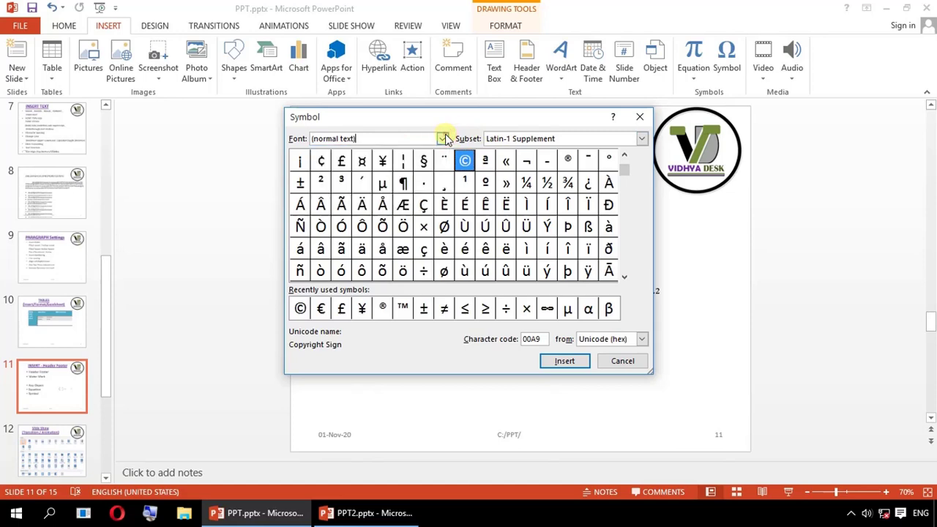
{"action": "left_click", "coordinate": [643, 139]}
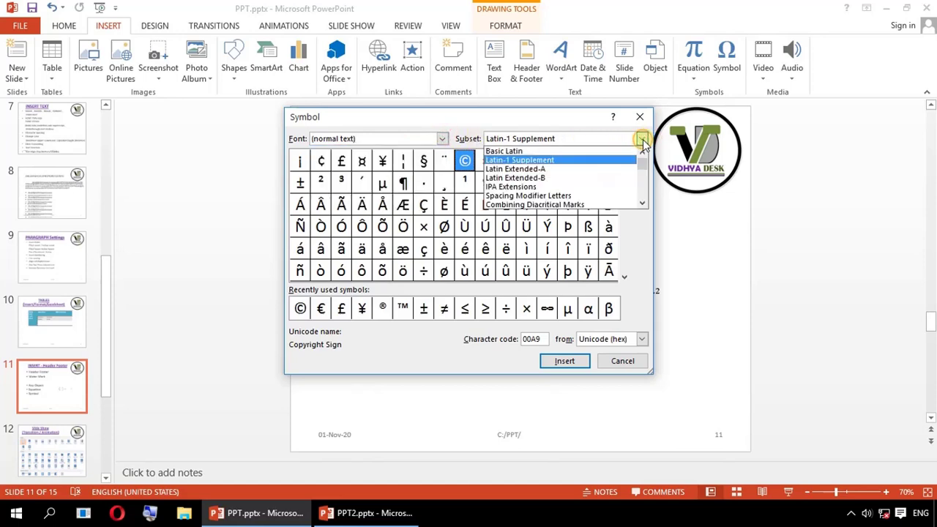
{"action": "left_click", "coordinate": [634, 244]}
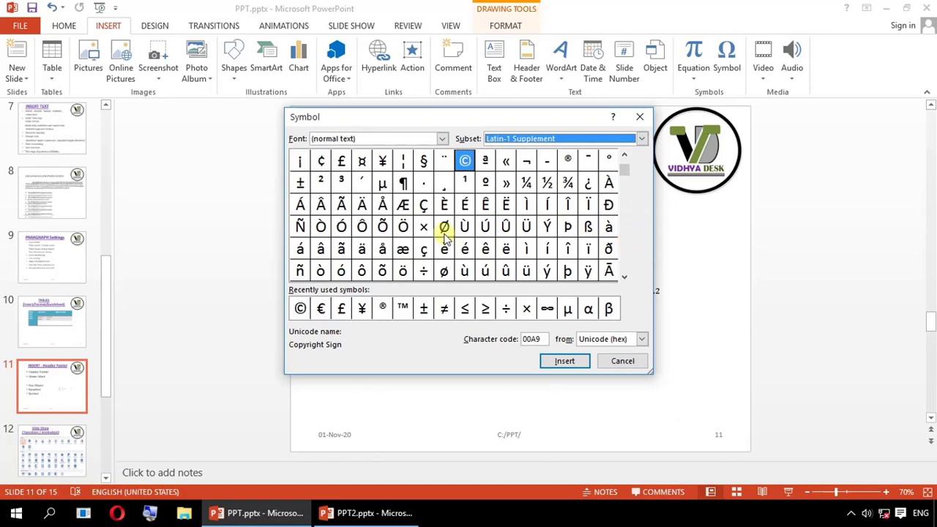
{"action": "left_click", "coordinate": [382, 184]}
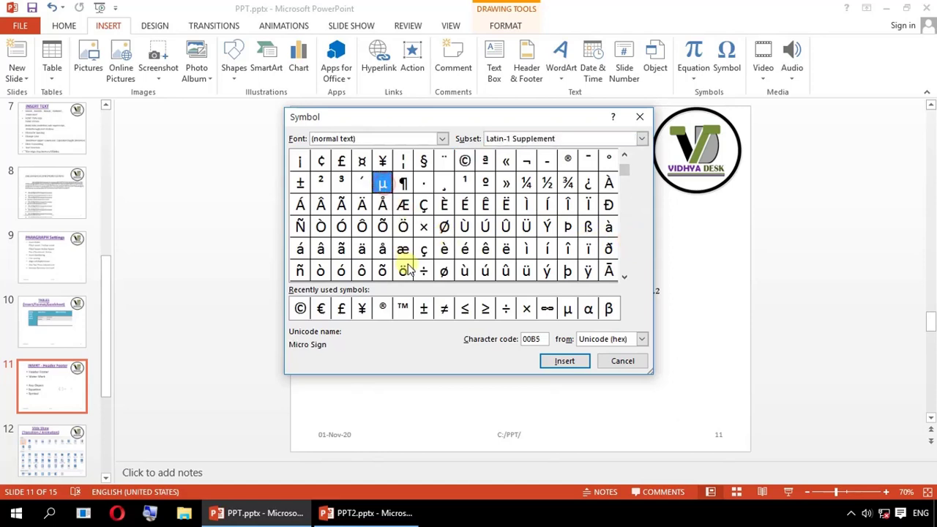
{"action": "left_click", "coordinate": [579, 358]}
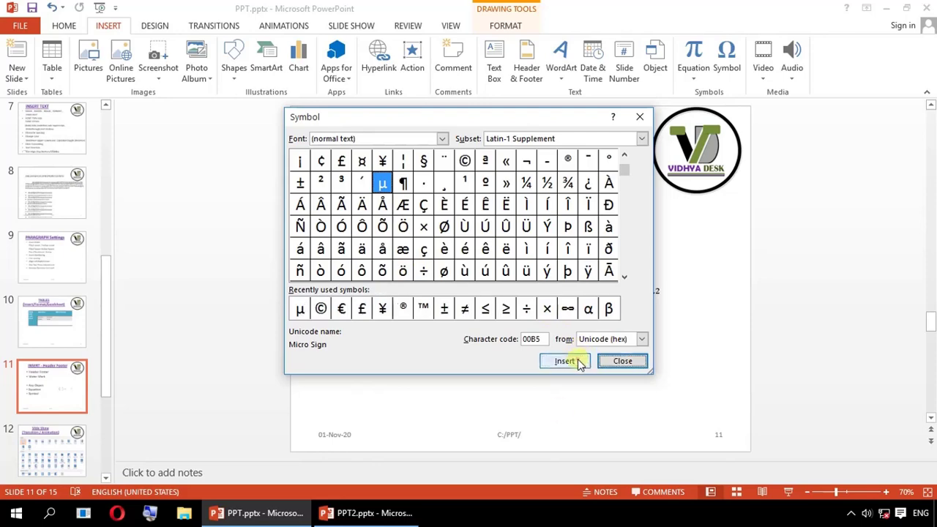
{"action": "left_click", "coordinate": [621, 362]}
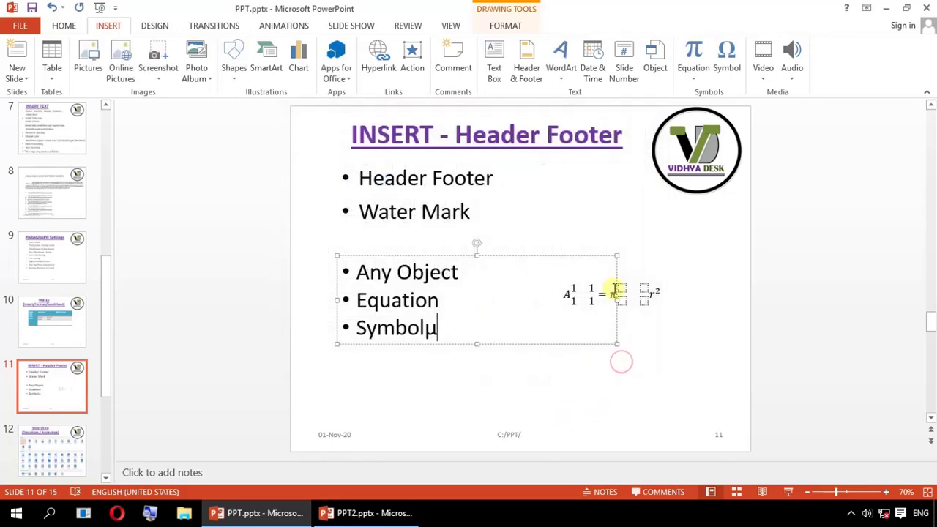
- Select the inserted µ to check how it sits against the word Symbol
{"action": "double_click", "coordinate": [436, 328]}
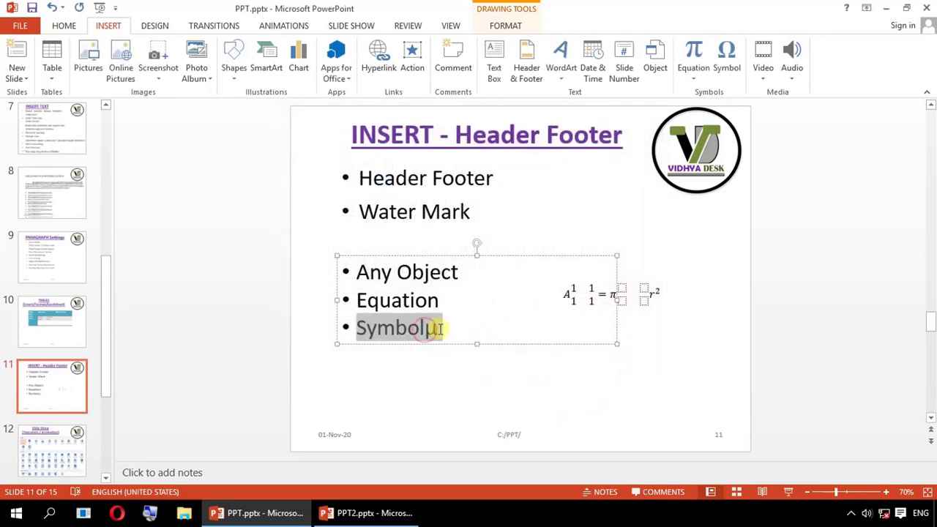
{"action": "left_click", "coordinate": [426, 329]}
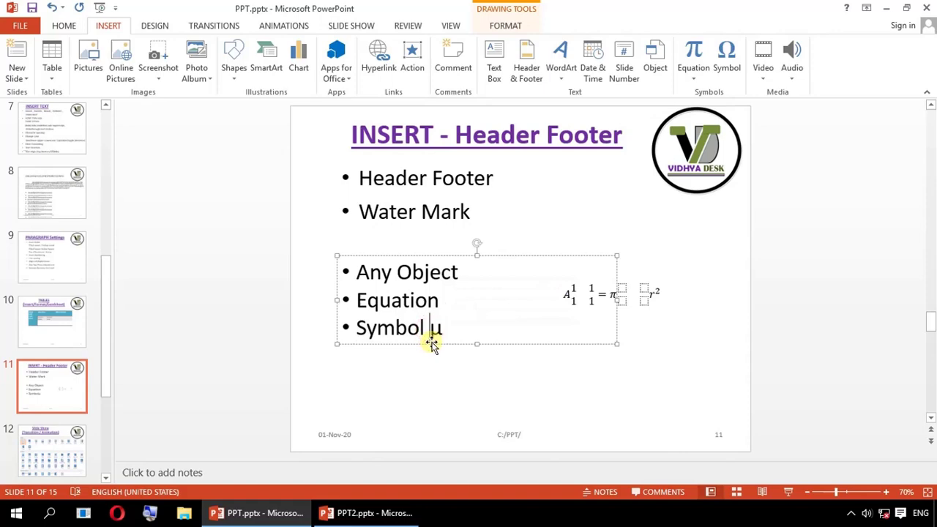
{"action": "double_click", "coordinate": [441, 329]}
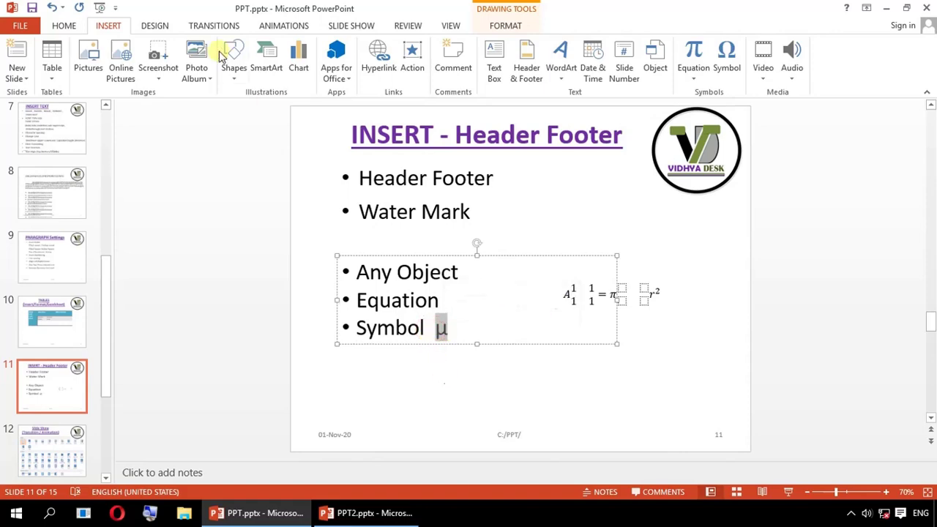
- Reopen the Symbol dialog and select the capital A with macron in the character grid
{"action": "left_click", "coordinate": [730, 67]}
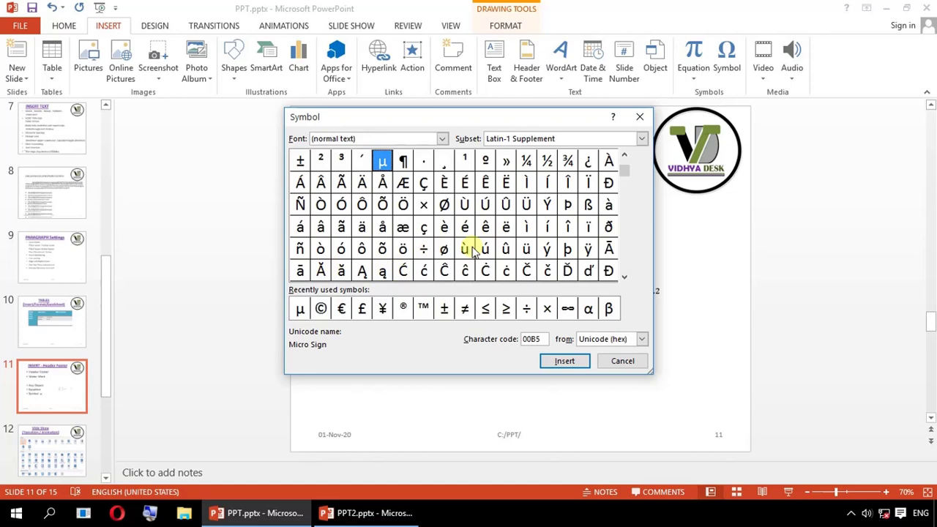
{"action": "left_click", "coordinate": [608, 250]}
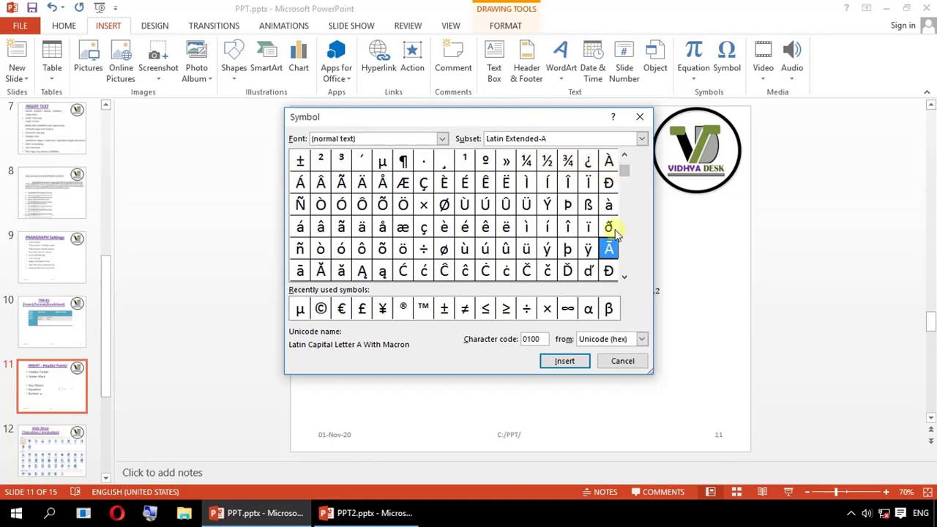
{"action": "left_click", "coordinate": [624, 276]}
{"action": "left_click_drag", "start_coordinate": [625, 278], "coordinate": [626, 278]}
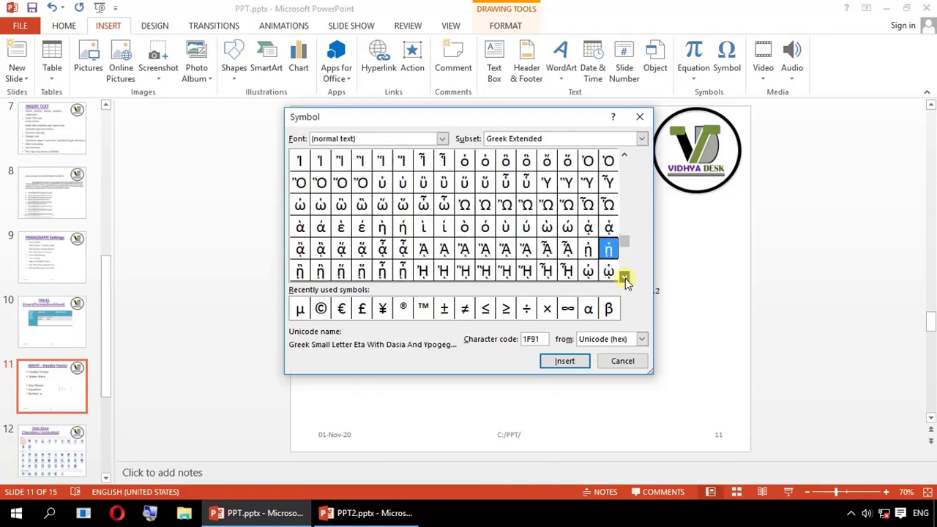
{"action": "left_click_drag", "start_coordinate": [625, 279], "coordinate": [626, 279]}
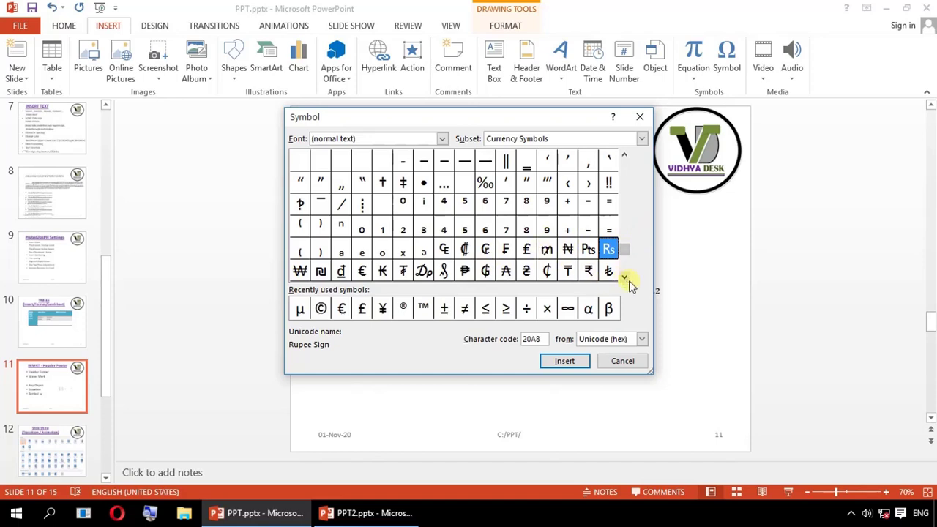
{"action": "left_click", "coordinate": [626, 276]}
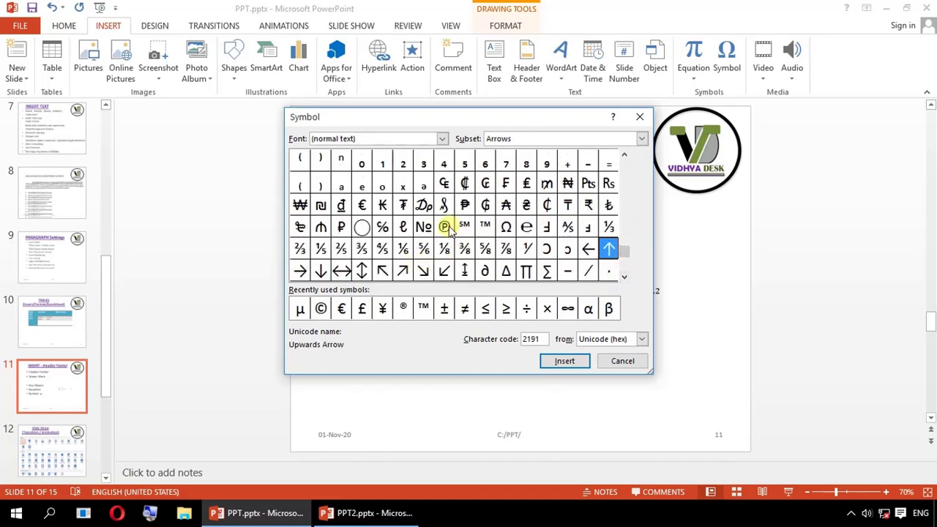
- Browse trade mark, copyright, summation, circled digit and arrow symbols, then cancel without inserting
{"action": "left_click", "coordinate": [486, 227]}
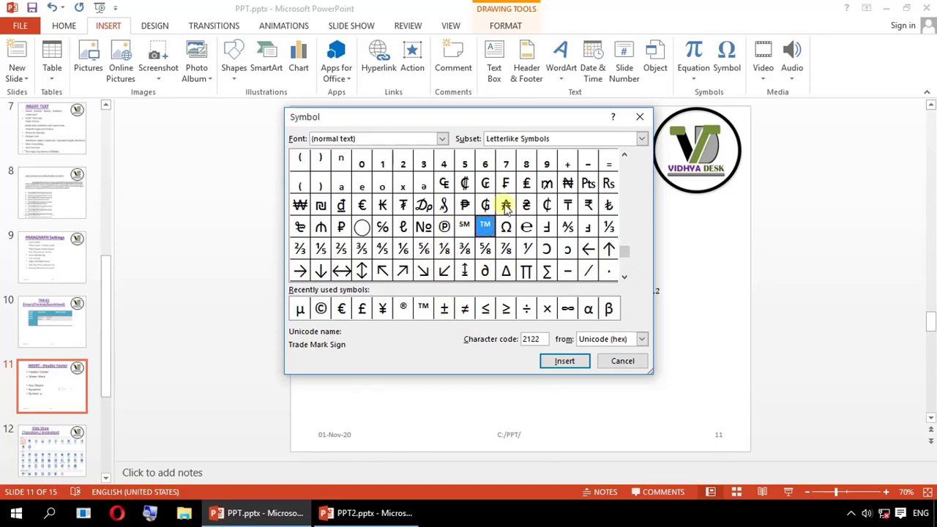
{"action": "left_click", "coordinate": [444, 227]}
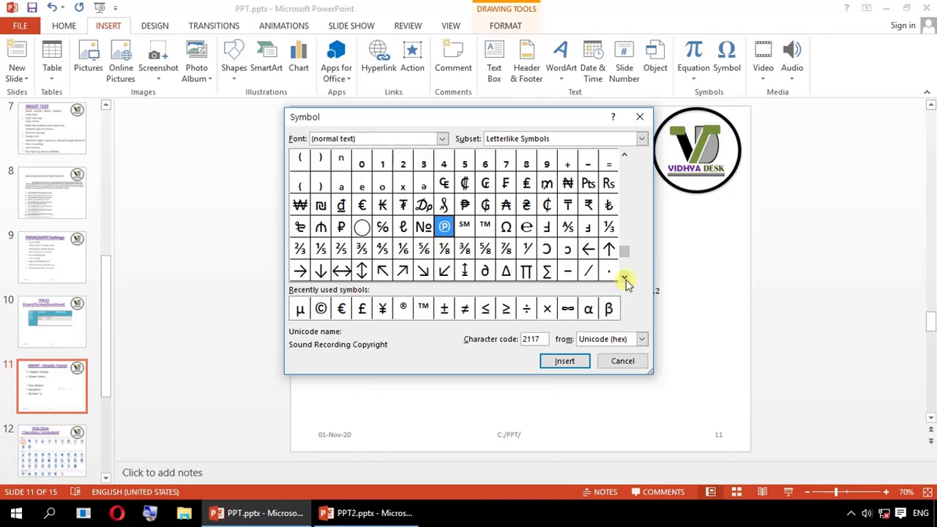
{"action": "left_click", "coordinate": [625, 278]}
{"action": "left_click", "coordinate": [544, 227]}
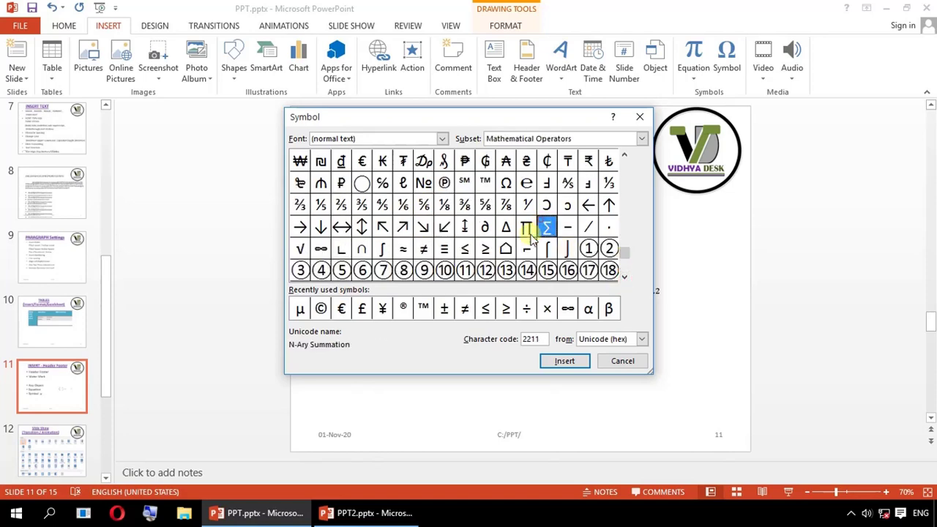
{"action": "left_click", "coordinate": [342, 271]}
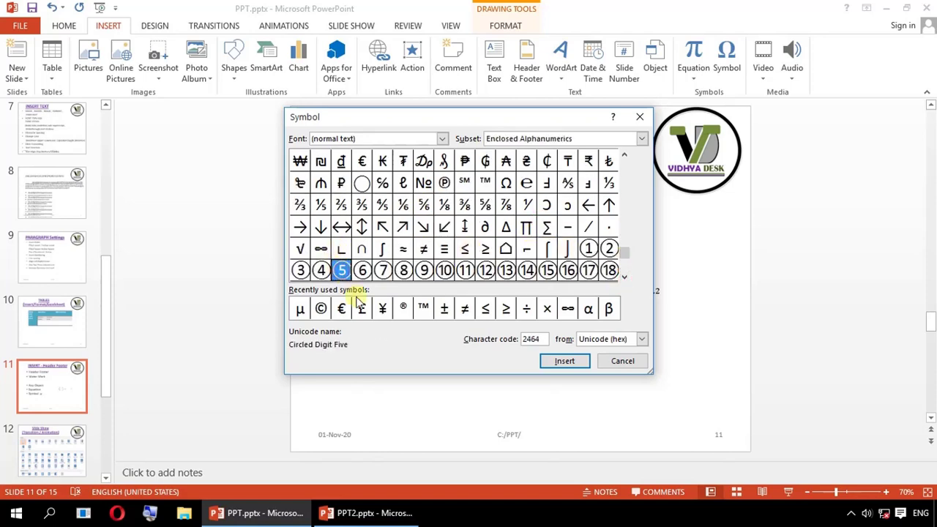
{"action": "left_click", "coordinate": [424, 270]}
{"action": "left_click", "coordinate": [341, 226]}
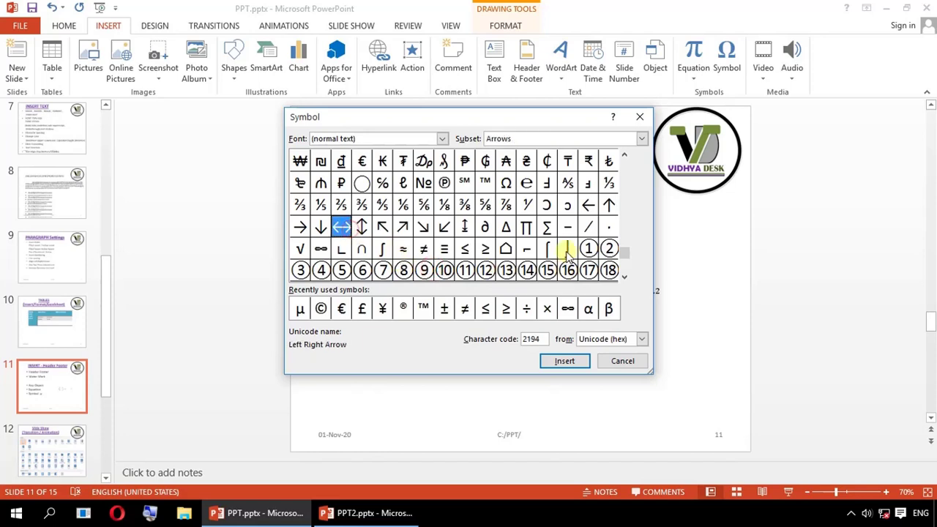
{"action": "left_click", "coordinate": [625, 278]}
{"action": "left_click_drag", "start_coordinate": [627, 280], "coordinate": [625, 277]}
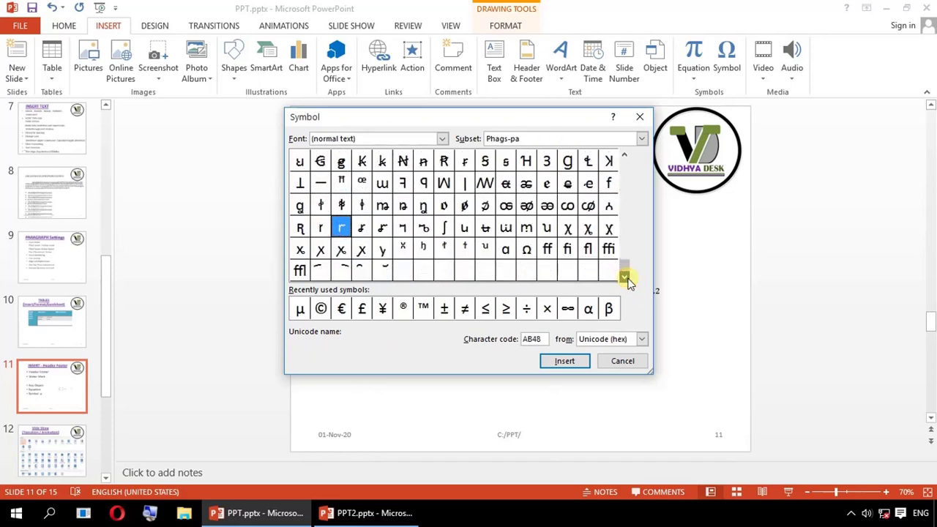
{"action": "left_click", "coordinate": [608, 361]}
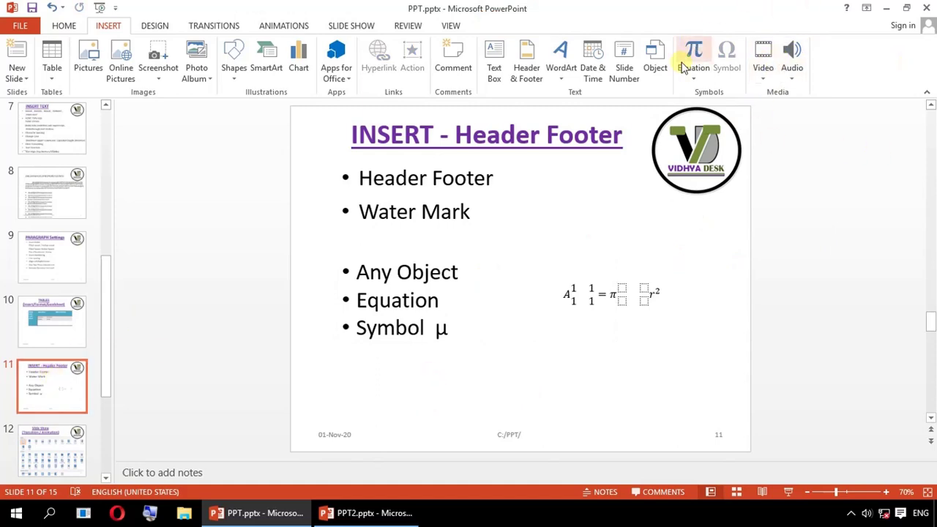
{"action": "left_click", "coordinate": [763, 77]}
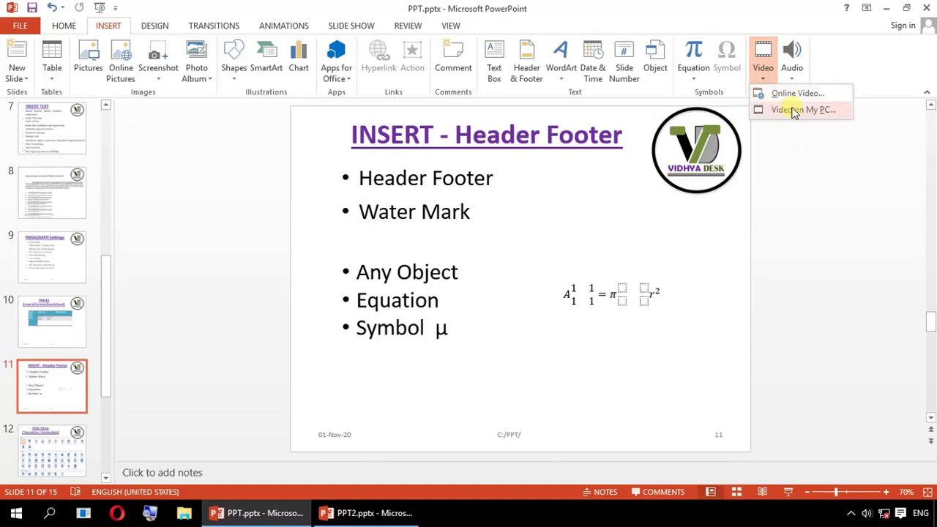
{"action": "left_click", "coordinate": [794, 111]}
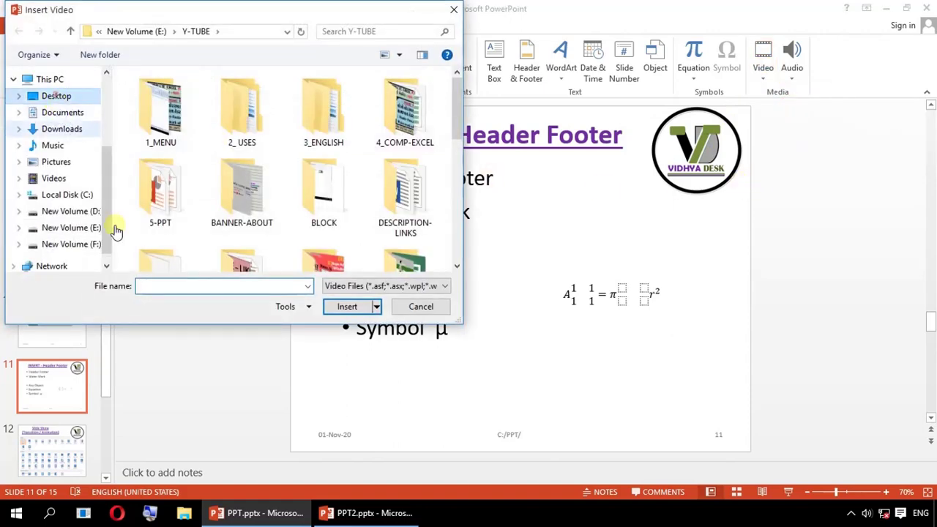
{"action": "left_click", "coordinate": [57, 96]}
{"action": "double_click", "coordinate": [150, 168]}
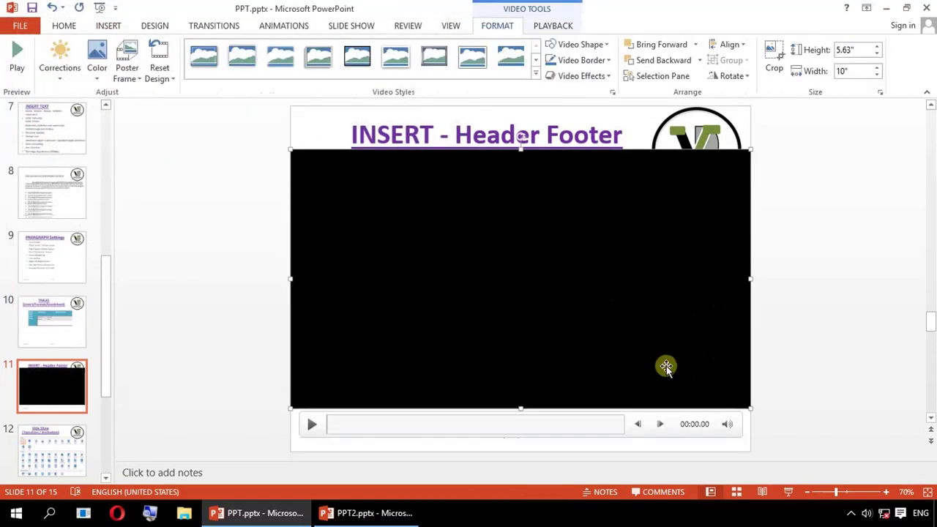
{"action": "left_click_drag", "start_coordinate": [750, 410], "coordinate": [370, 264]}
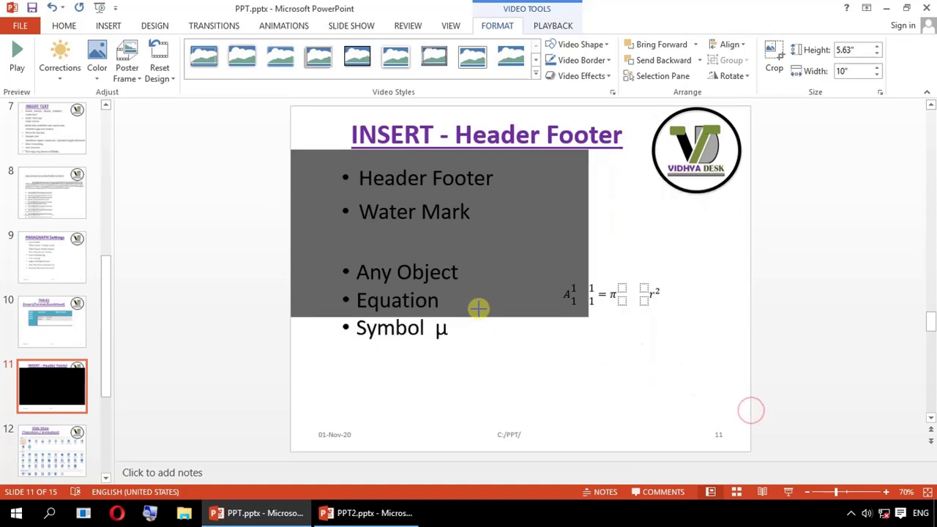
{"action": "left_click_drag", "start_coordinate": [377, 207], "coordinate": [612, 343]}
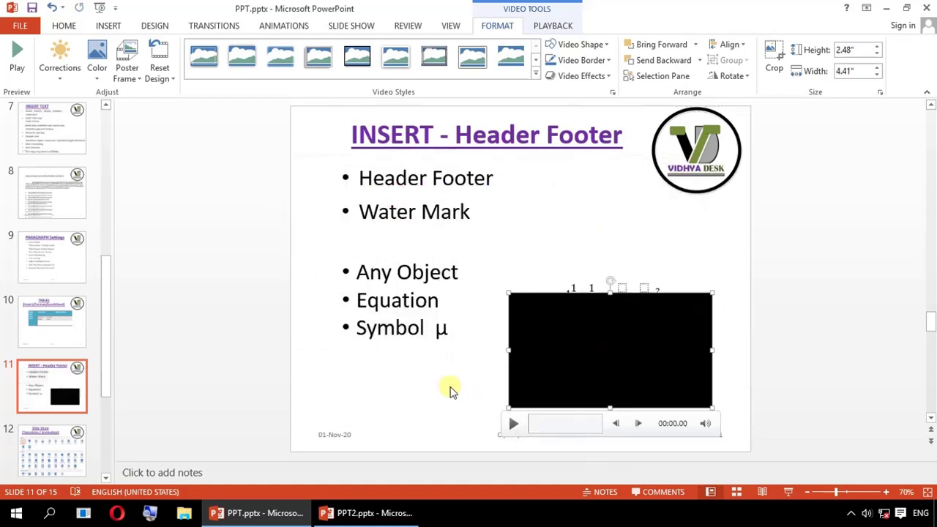
{"action": "left_click", "coordinate": [512, 426]}
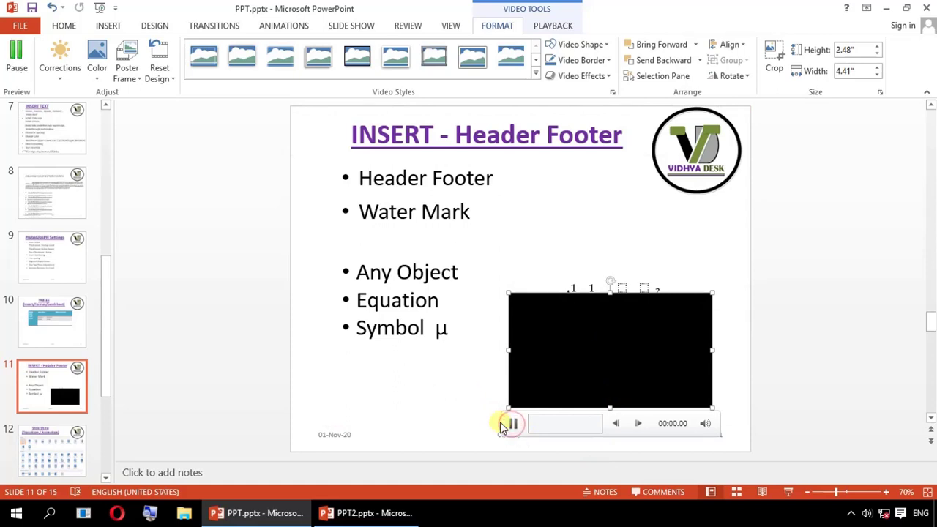
{"action": "left_click", "coordinate": [512, 427]}
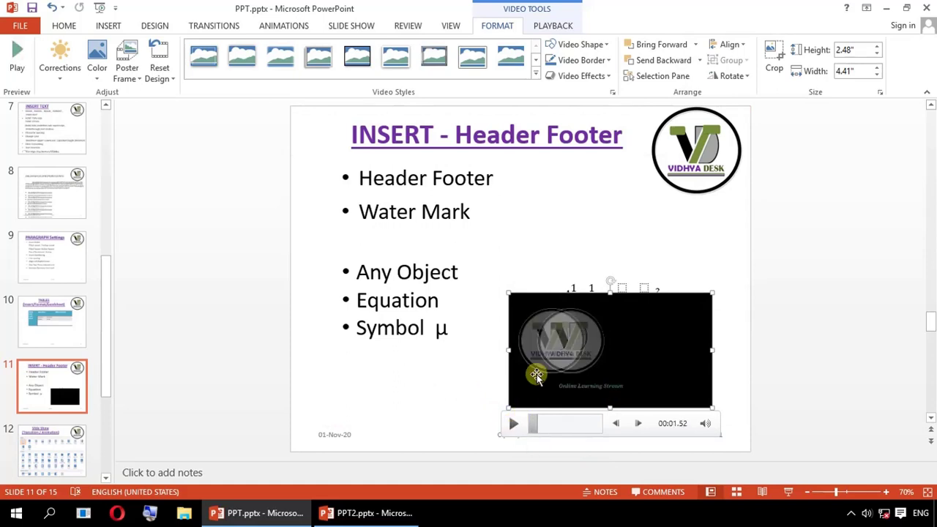
{"action": "mouse_move", "coordinate": [710, 423]}
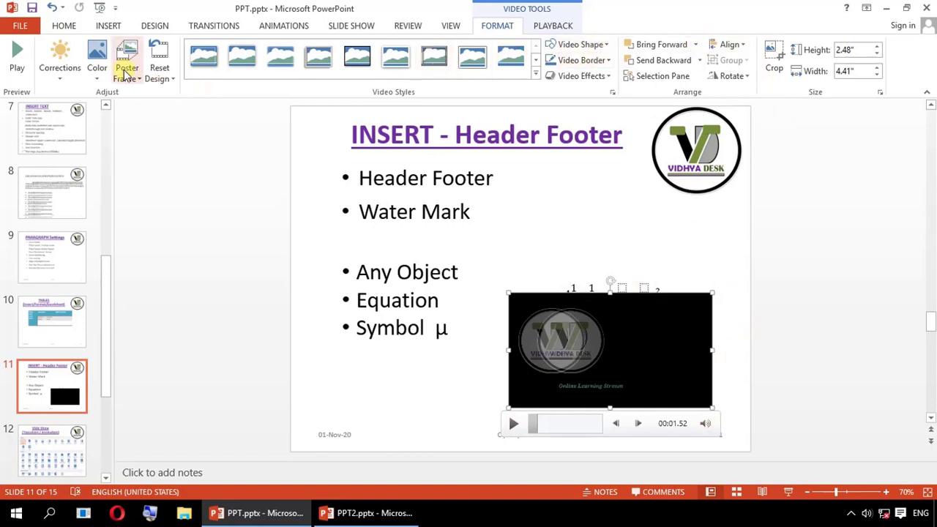
{"action": "left_click", "coordinate": [648, 349]}
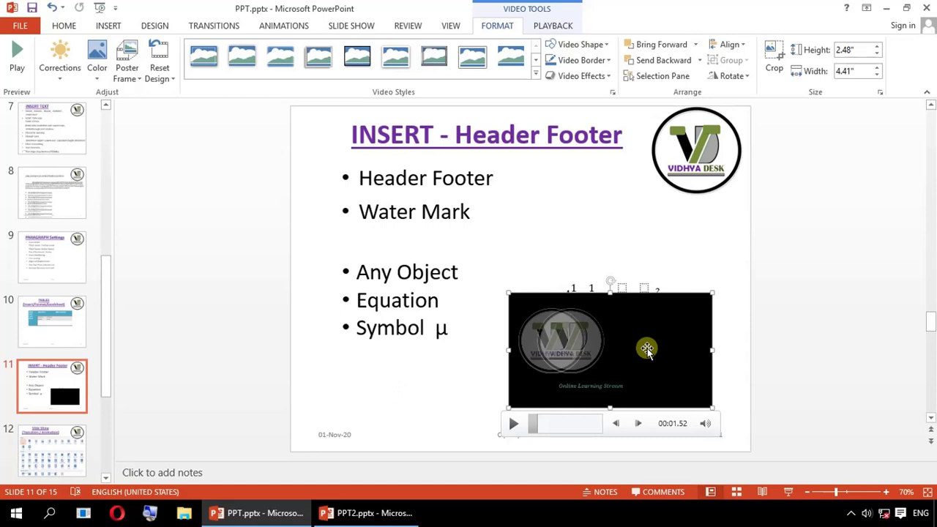
{"action": "key", "text": "Delete"}
{"action": "left_click", "coordinate": [109, 25]}
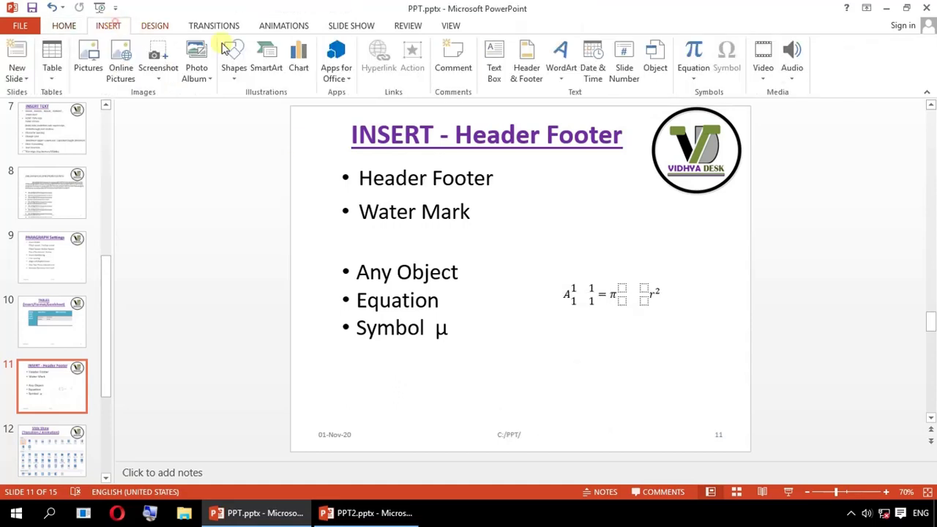
- Show the Audio drop-down with Online Audio, Audio on My PC and Record Audio
{"action": "left_click", "coordinate": [794, 70]}
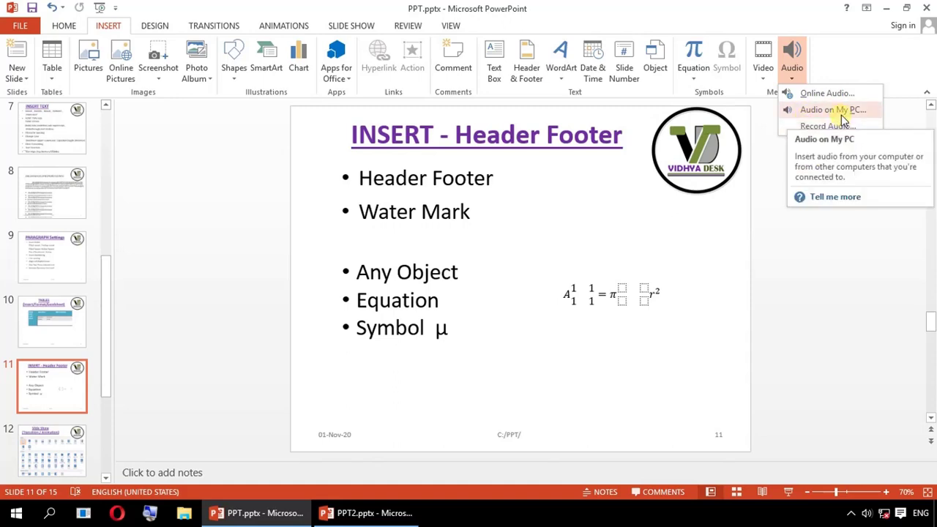
{"action": "key", "text": "Escape"}
{"action": "left_click", "coordinate": [791, 59]}
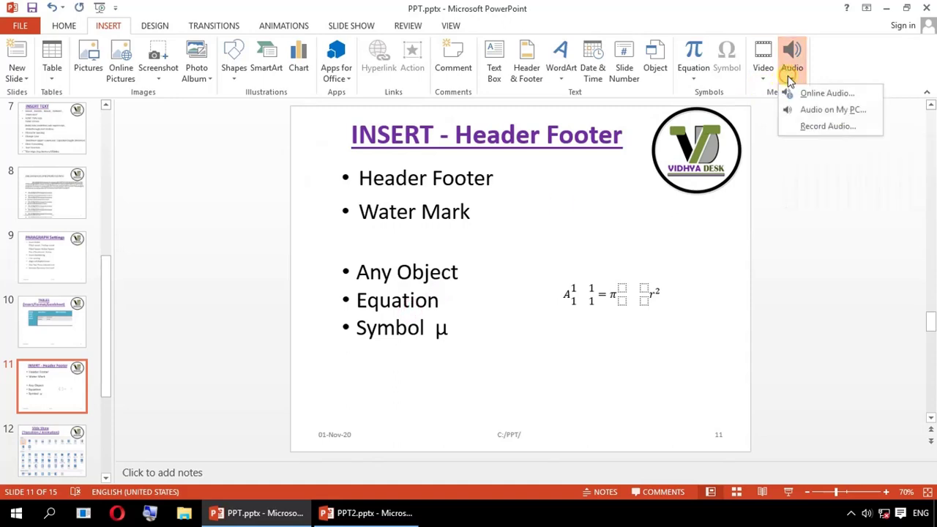